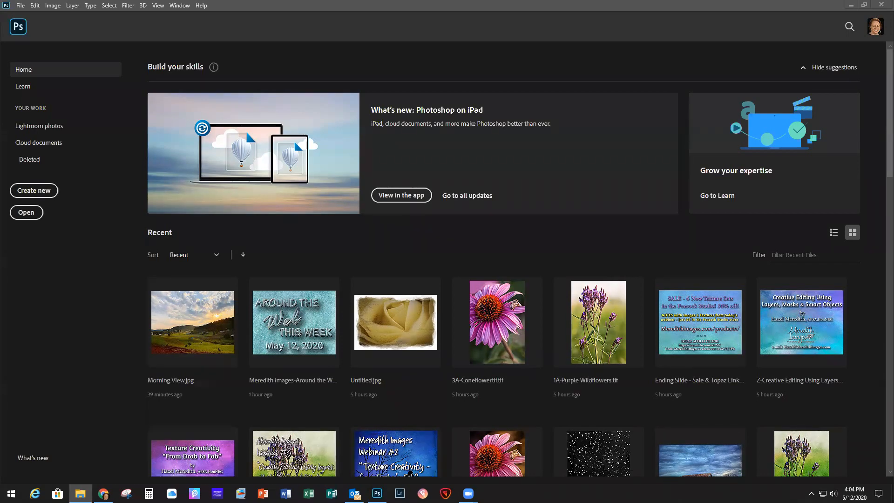
{"action": "key", "text": "alt+Tab"}
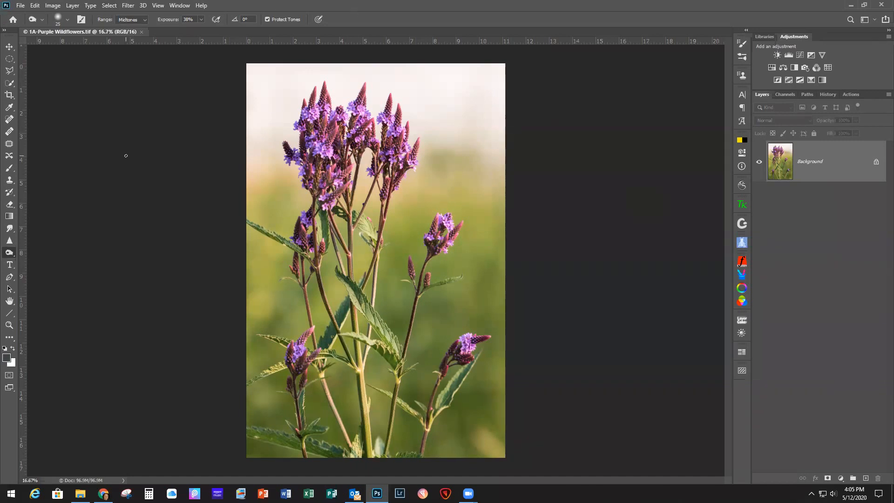
{"action": "left_click", "coordinate": [129, 6]}
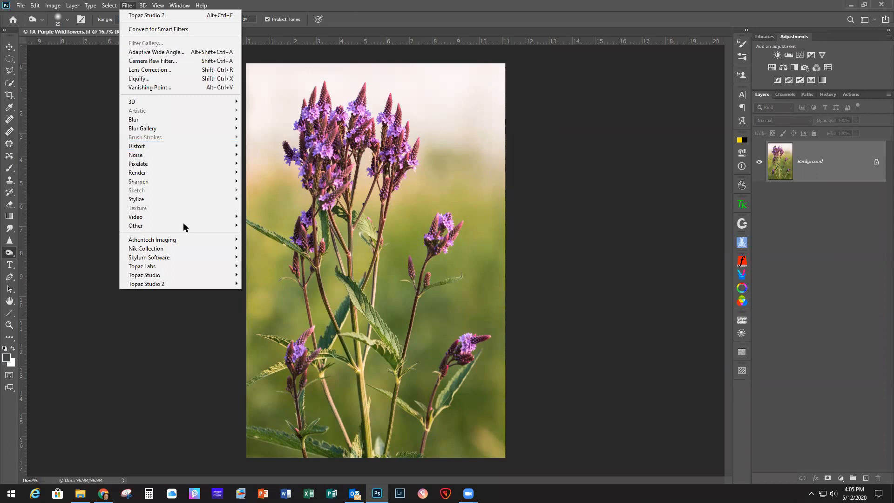
{"action": "mouse_move", "coordinate": [182, 285]}
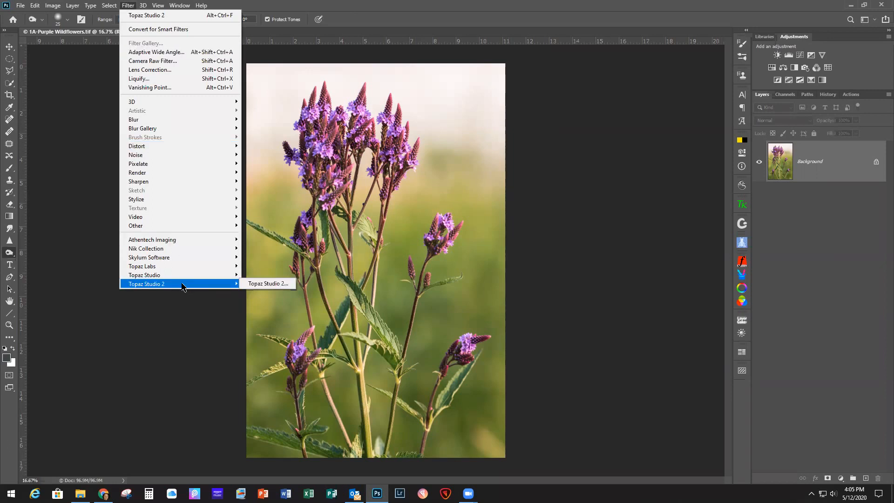
{"action": "left_click", "coordinate": [270, 284]}
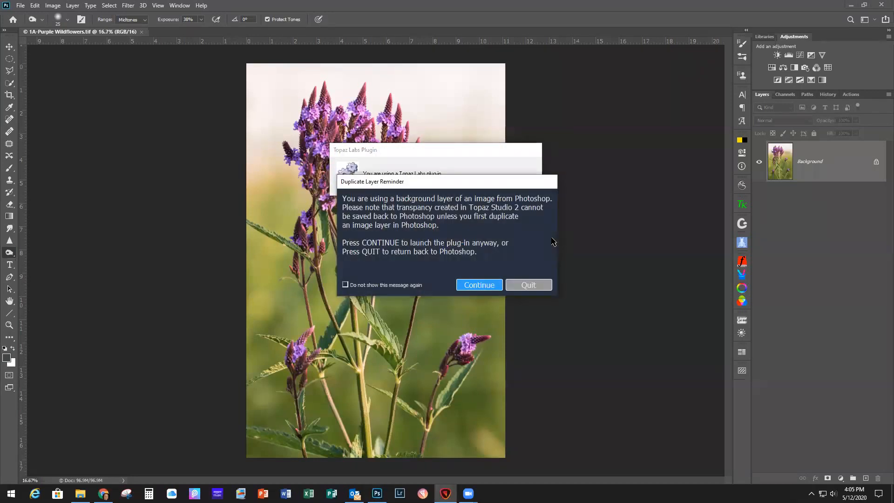
{"action": "left_click", "coordinate": [529, 285]}
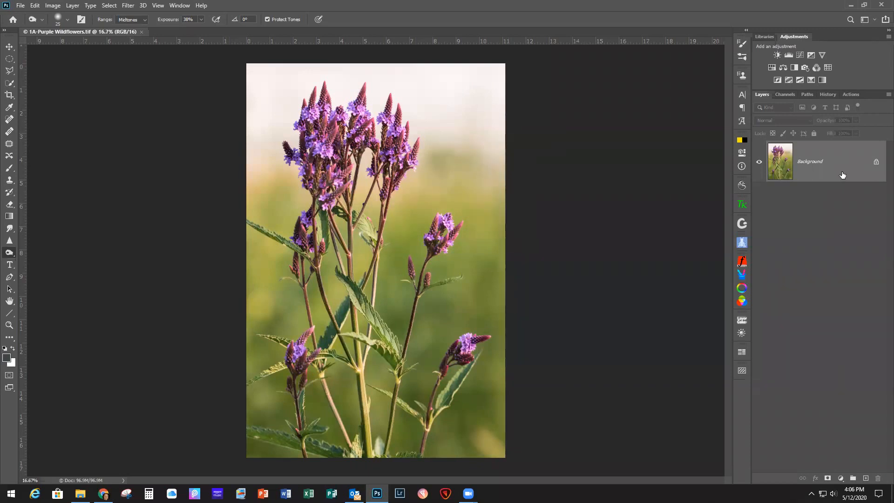
- Duplicate the Background layer of the purple wildflowers image and open the copy in the Topaz Studio 2 filter
{"action": "left_click_drag", "start_coordinate": [842, 174], "coordinate": [842, 171]}
{"action": "key", "text": "ctrl+j"}
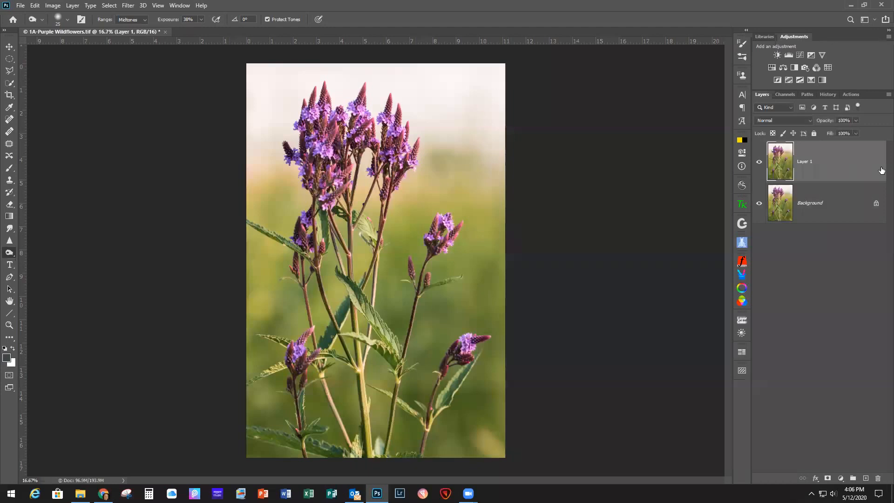
{"action": "left_click", "coordinate": [128, 6]}
{"action": "mouse_move", "coordinate": [228, 284]}
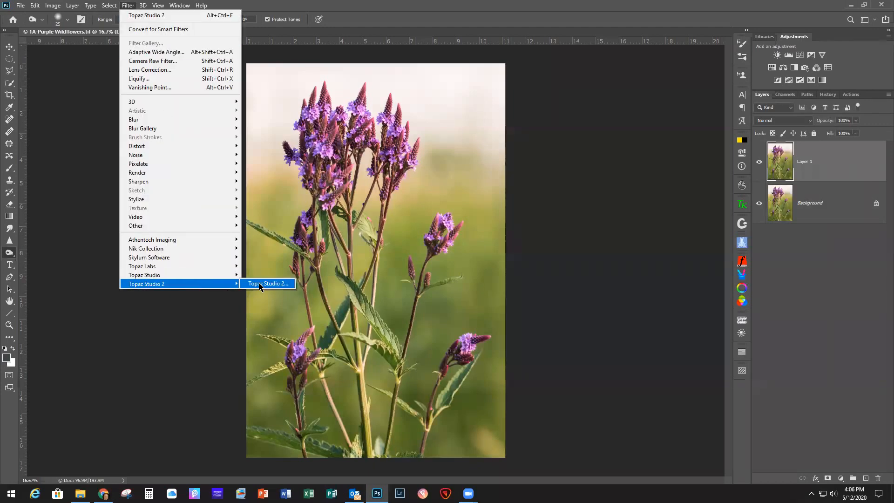
{"action": "left_click", "coordinate": [260, 283]}
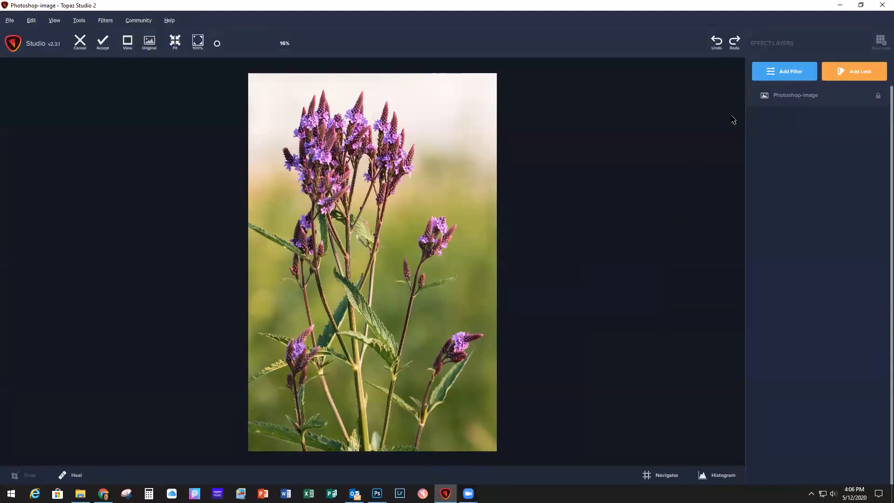
- Add an AI Clear filter to the image and compare its effect with the original up close
{"action": "left_click", "coordinate": [784, 71]}
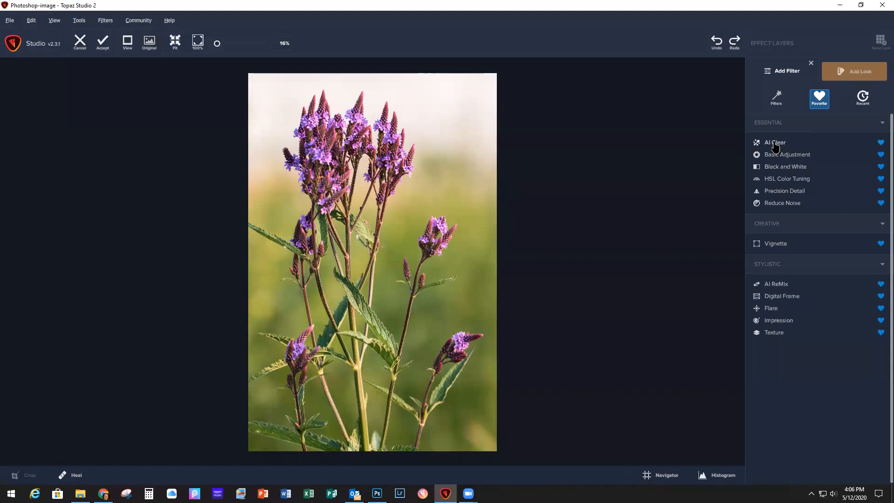
{"action": "left_click", "coordinate": [775, 143]}
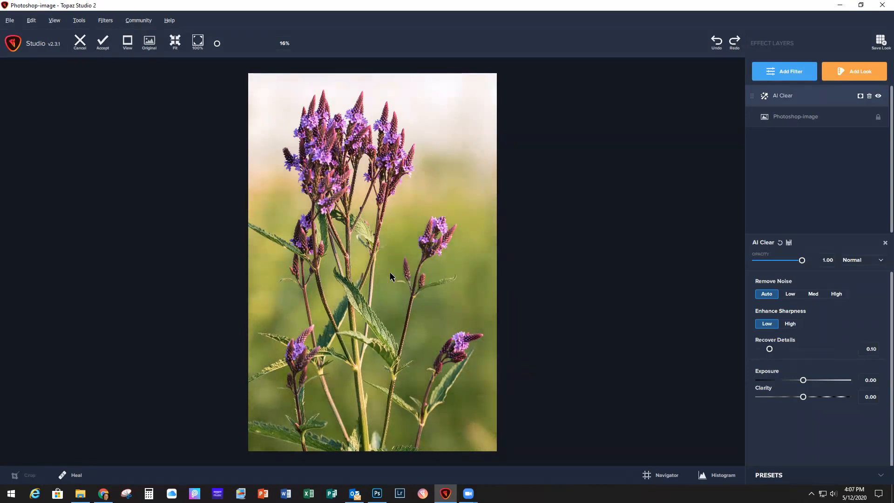
{"action": "scroll", "coordinate": [393, 268], "scroll_direction": "up", "scroll_amount": 3}
{"action": "scroll", "coordinate": [393, 268], "scroll_direction": "up", "scroll_amount": 2}
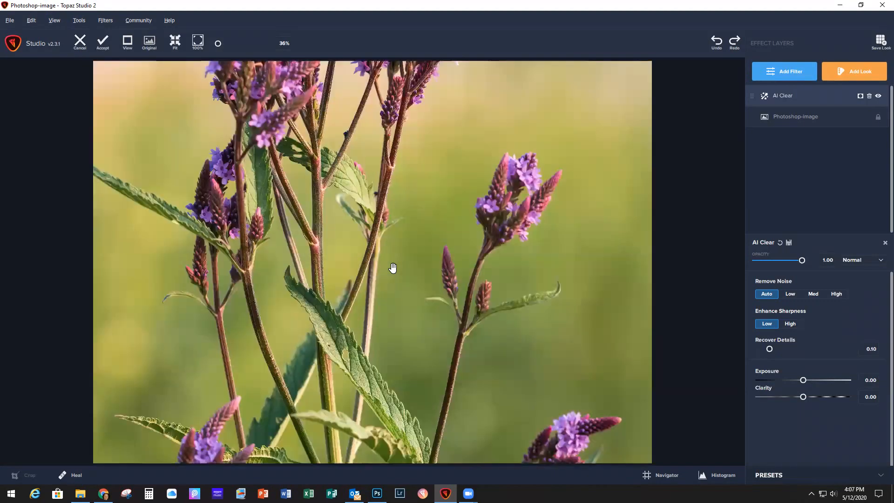
{"action": "left_click", "coordinate": [454, 164]}
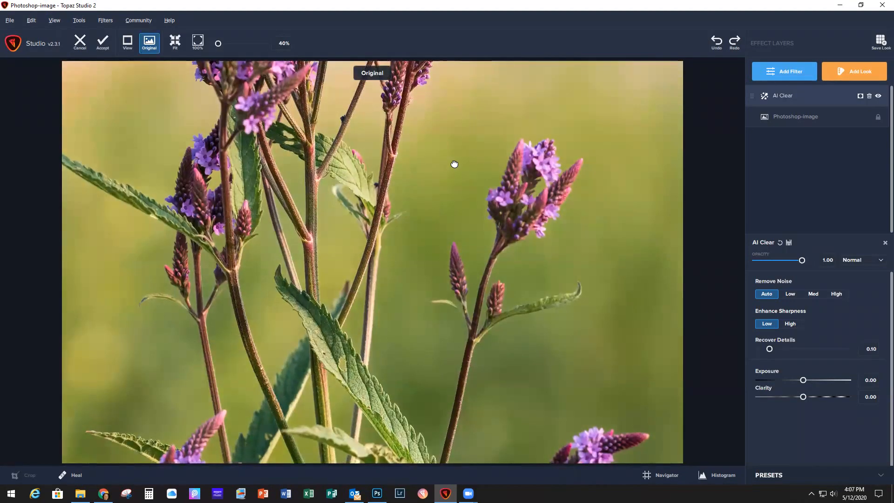
{"action": "left_click_drag", "start_coordinate": [454, 165], "coordinate": [455, 164]}
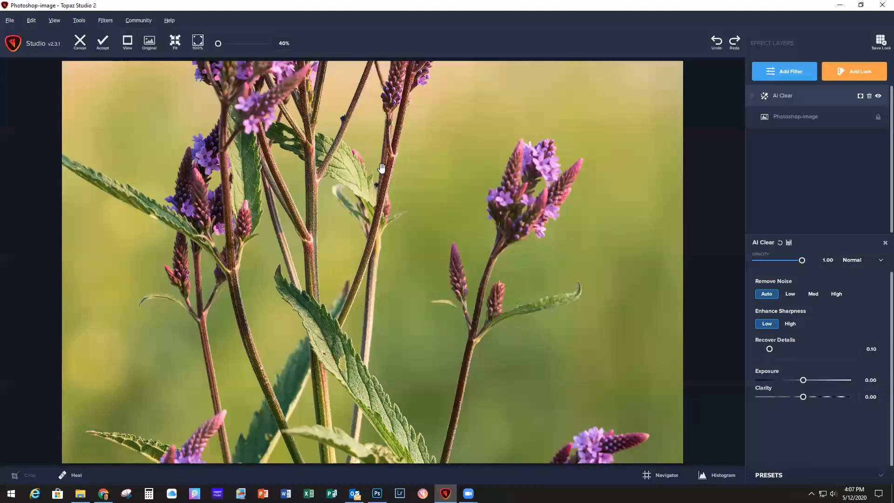
{"action": "scroll", "coordinate": [365, 122], "scroll_direction": "down", "scroll_amount": 5}
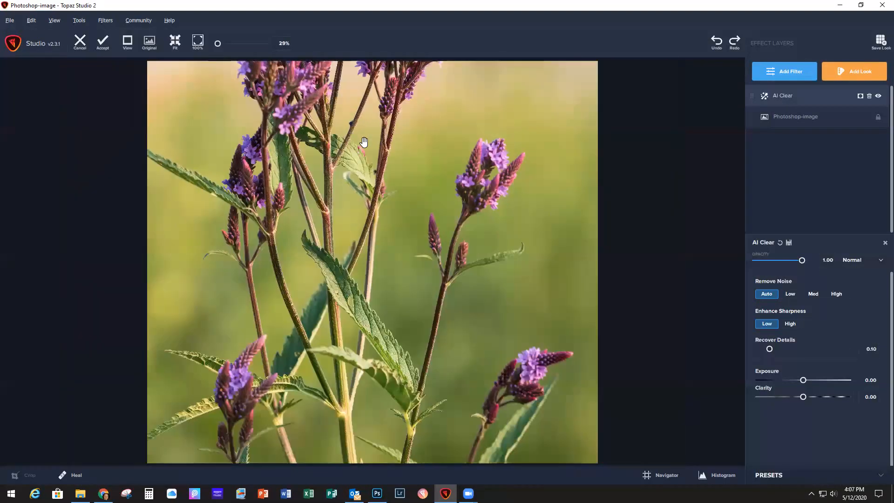
{"action": "scroll", "coordinate": [366, 146], "scroll_direction": "up", "scroll_amount": 1}
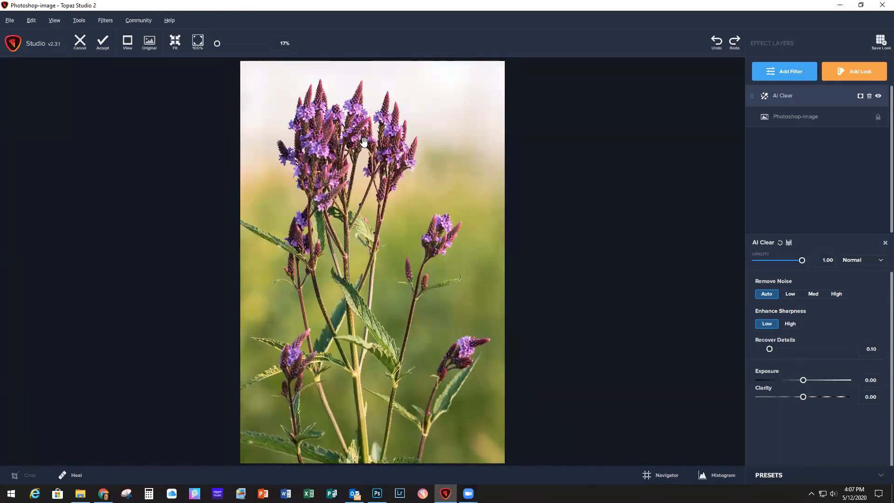
- Add a Precision Detail filter with Overall Small Detail at 0.19 and Overall Medium Detail at 0.13
{"action": "left_click", "coordinate": [787, 74]}
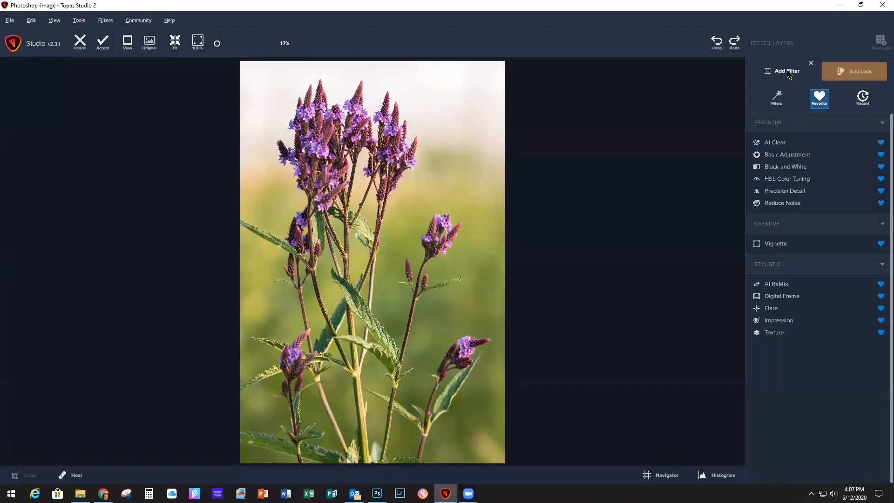
{"action": "left_click", "coordinate": [784, 191]}
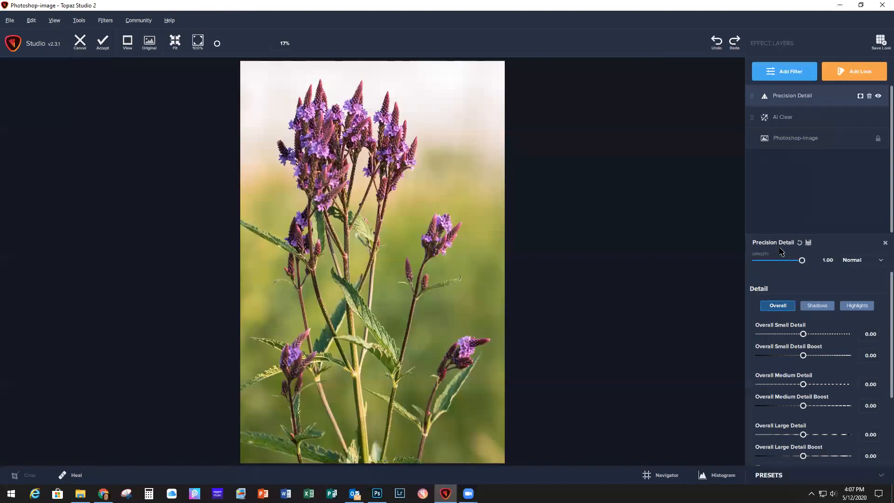
{"action": "left_click", "coordinate": [804, 334]}
{"action": "left_click_drag", "start_coordinate": [804, 334], "coordinate": [812, 336]}
{"action": "left_click_drag", "start_coordinate": [812, 336], "coordinate": [809, 338]}
{"action": "left_click_drag", "start_coordinate": [803, 385], "coordinate": [810, 386]}
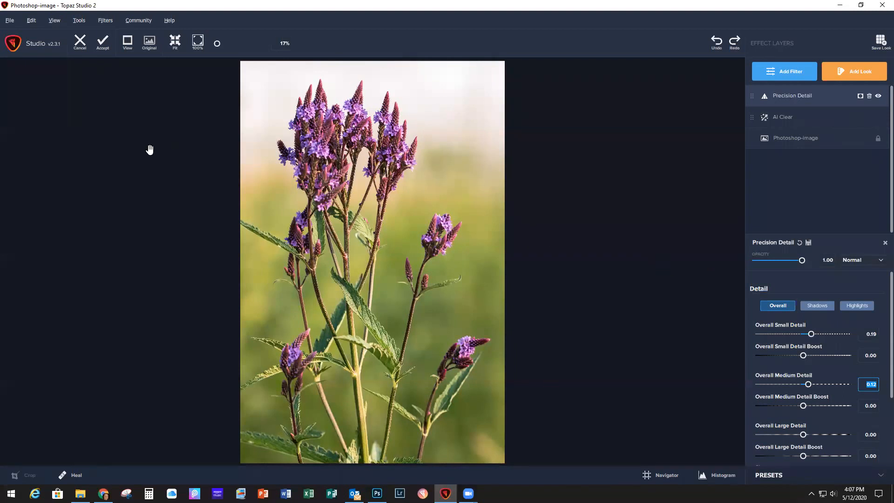
- Accept the Topaz filters onto Layer 1 in Photoshop and compare the layer hidden and shown
{"action": "left_click", "coordinate": [103, 45]}
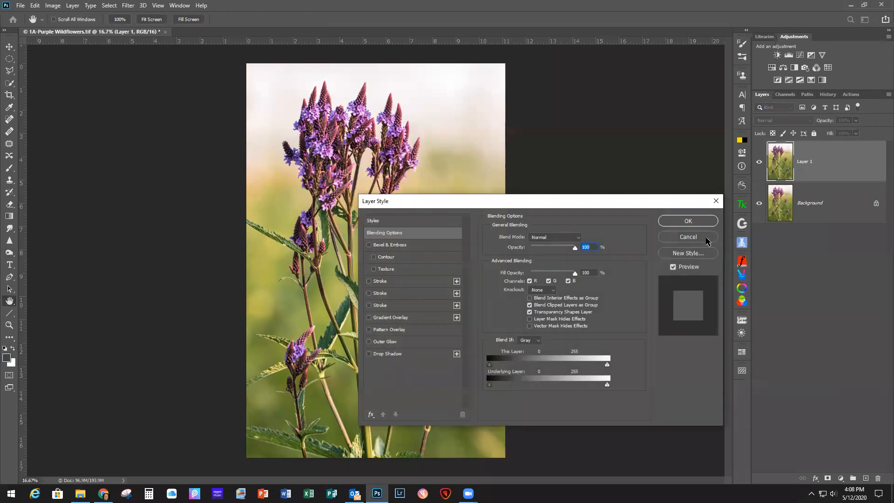
{"action": "left_click", "coordinate": [704, 238]}
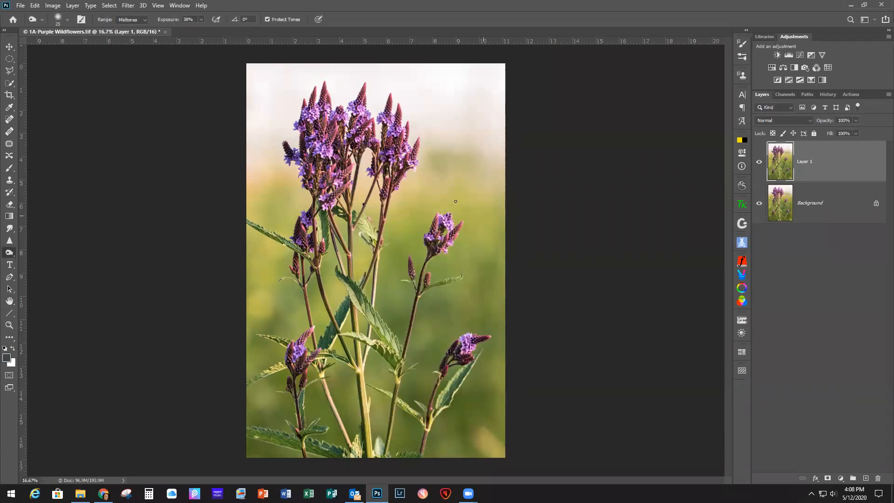
{"action": "left_click", "coordinate": [760, 163]}
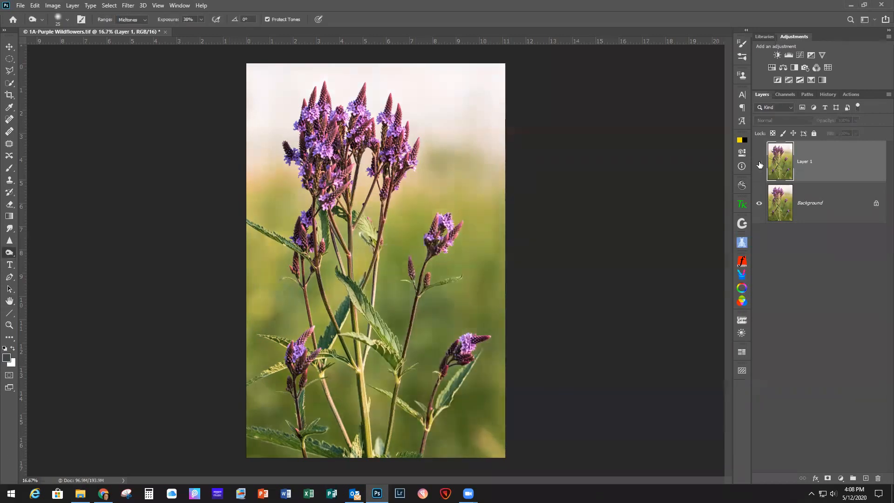
{"action": "left_click", "coordinate": [760, 162]}
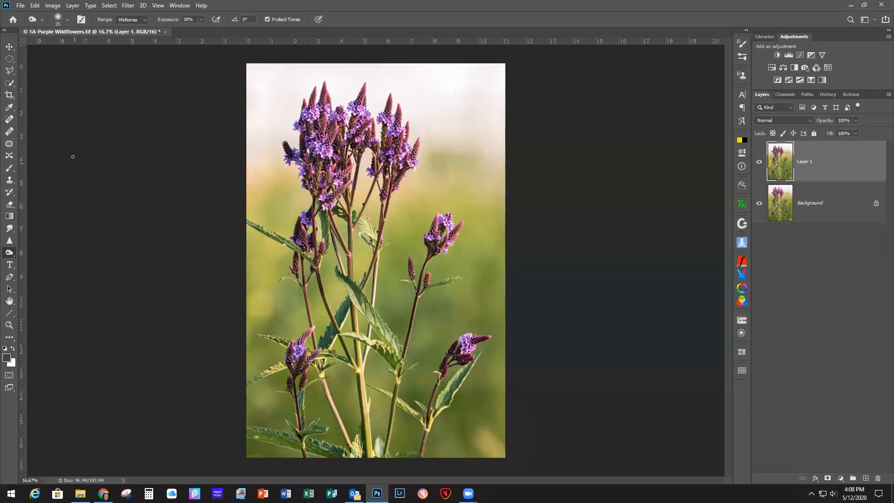
- Open the texture file 1B-PS 69-Leaf Watercolor - Green.jpg from the #3 - 2020-05-12 Meredith Images webinar folder
{"action": "left_click", "coordinate": [21, 7]}
{"action": "left_click", "coordinate": [36, 25]}
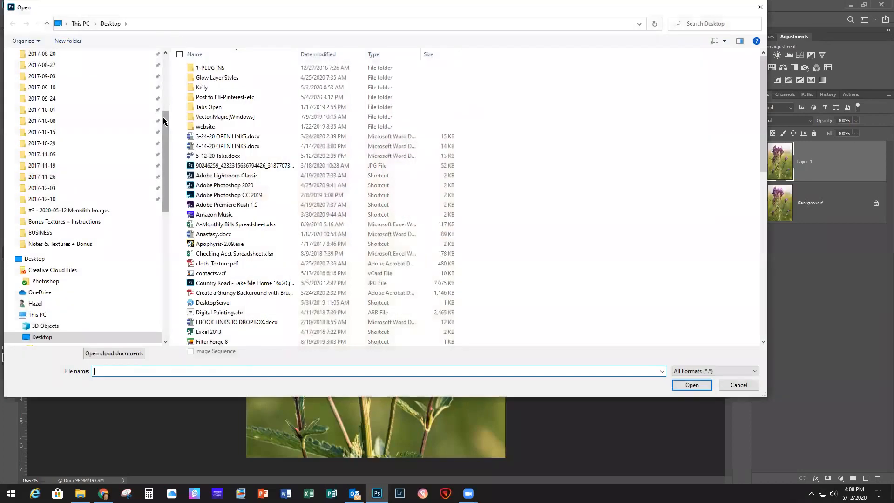
{"action": "left_click_drag", "start_coordinate": [164, 121], "coordinate": [164, 65]}
{"action": "left_click", "coordinate": [140, 88]}
{"action": "double_click", "coordinate": [205, 69]}
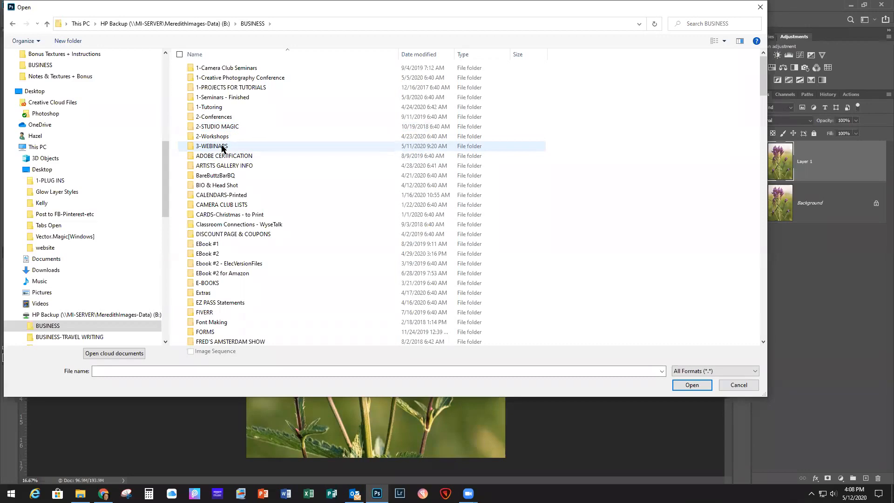
{"action": "double_click", "coordinate": [223, 147]}
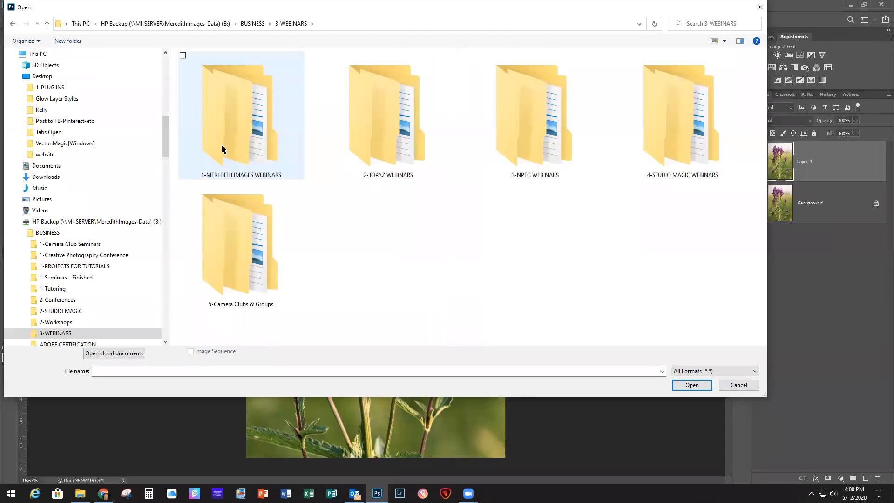
{"action": "double_click", "coordinate": [237, 128]}
{"action": "double_click", "coordinate": [564, 137]}
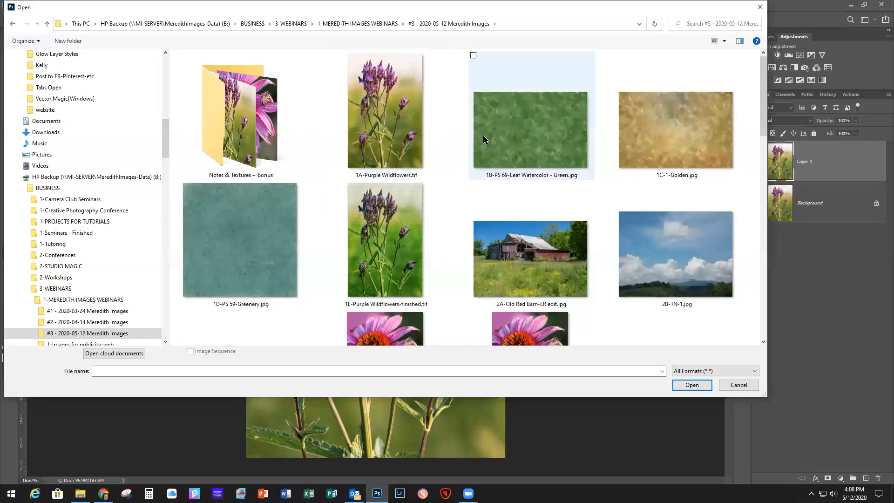
{"action": "left_click", "coordinate": [520, 130]}
{"action": "double_click", "coordinate": [519, 126]}
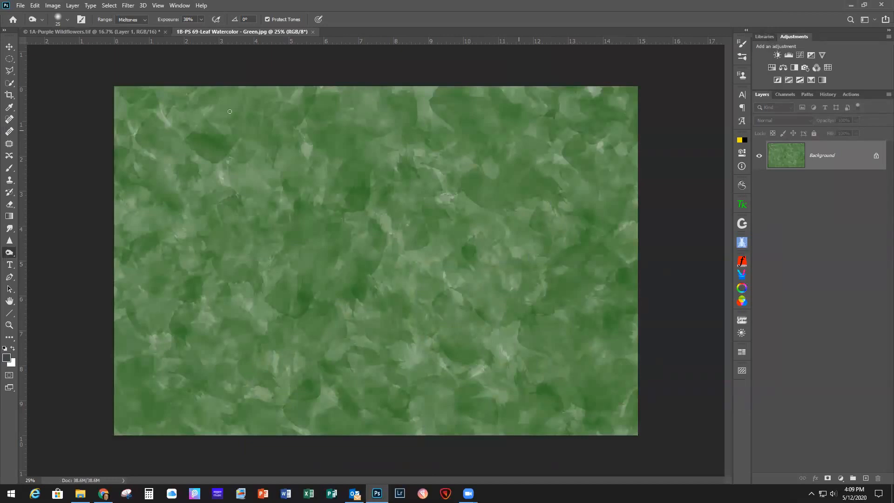
- Copy the green leaf watercolor texture onto the wildflowers image with the Move tool and close the texture file
{"action": "left_click", "coordinate": [131, 32]}
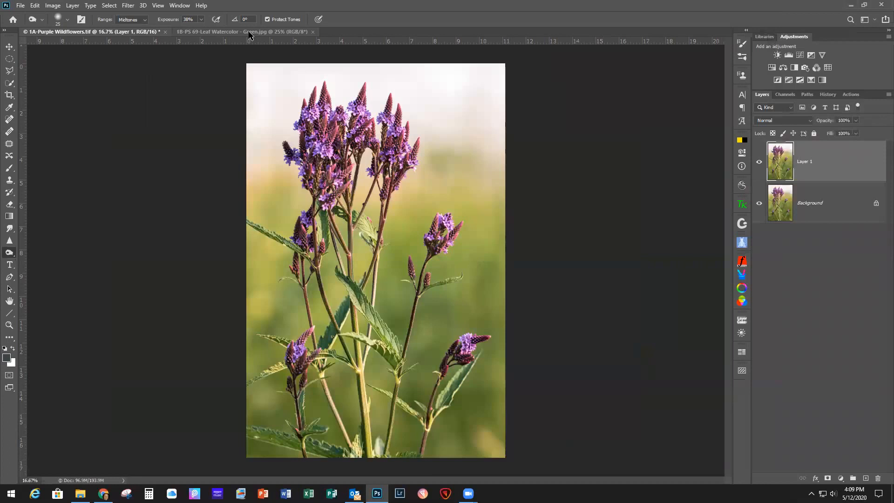
{"action": "left_click", "coordinate": [283, 31]}
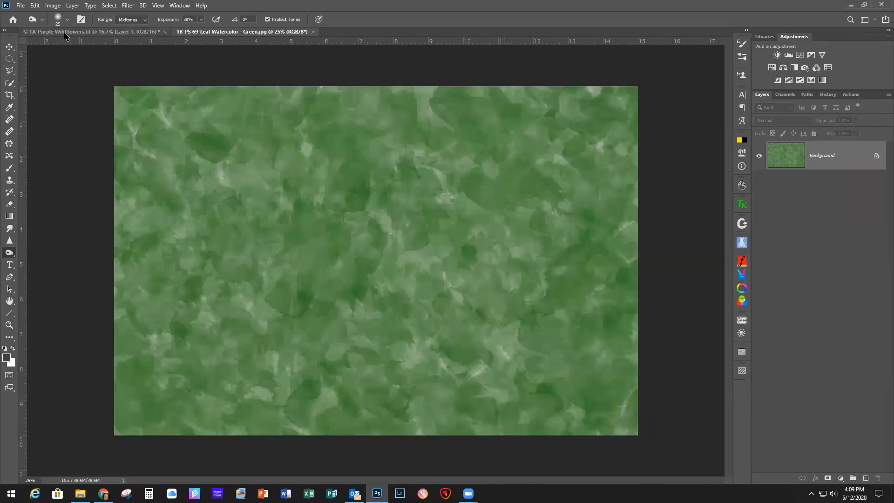
{"action": "left_click", "coordinate": [9, 47]}
{"action": "left_click_drag", "start_coordinate": [223, 29], "coordinate": [327, 108]}
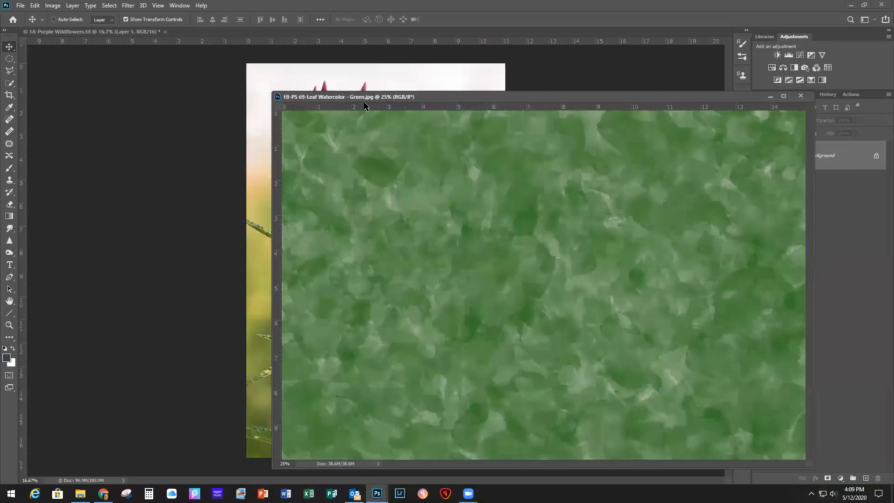
{"action": "left_click_drag", "start_coordinate": [429, 99], "coordinate": [519, 102]}
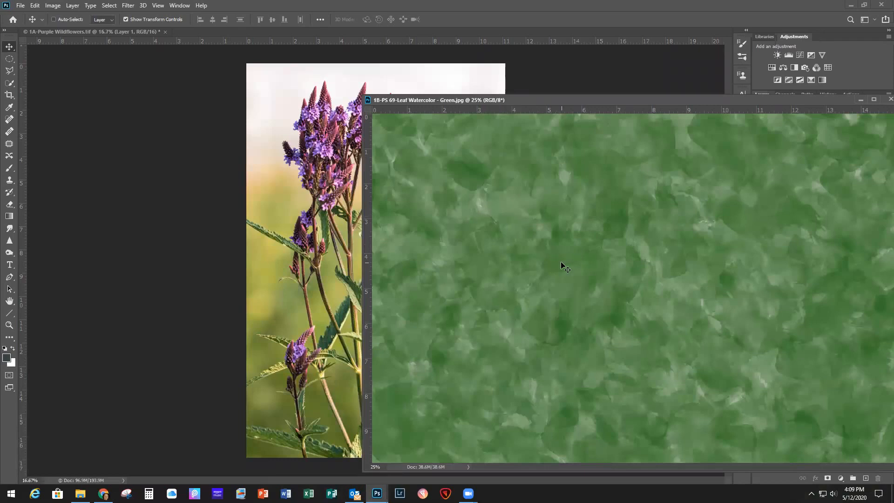
{"action": "left_click_drag", "start_coordinate": [568, 259], "coordinate": [266, 180]}
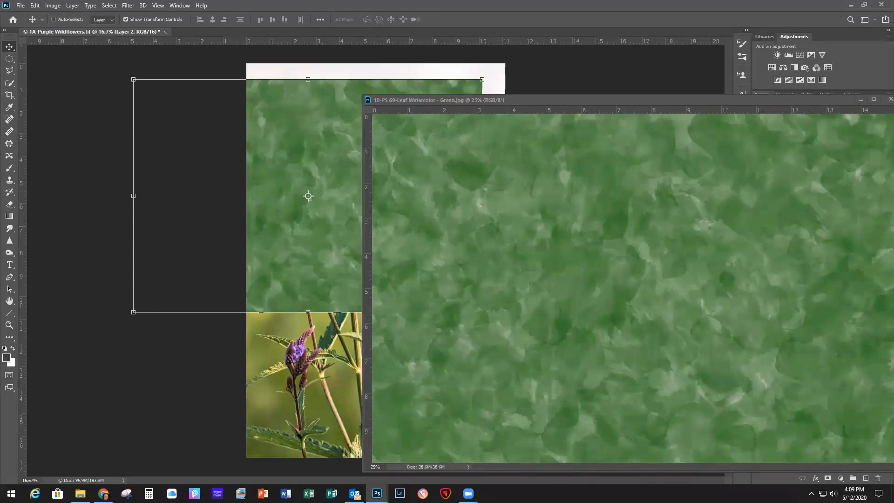
{"action": "left_click_drag", "start_coordinate": [704, 100], "coordinate": [571, 97]}
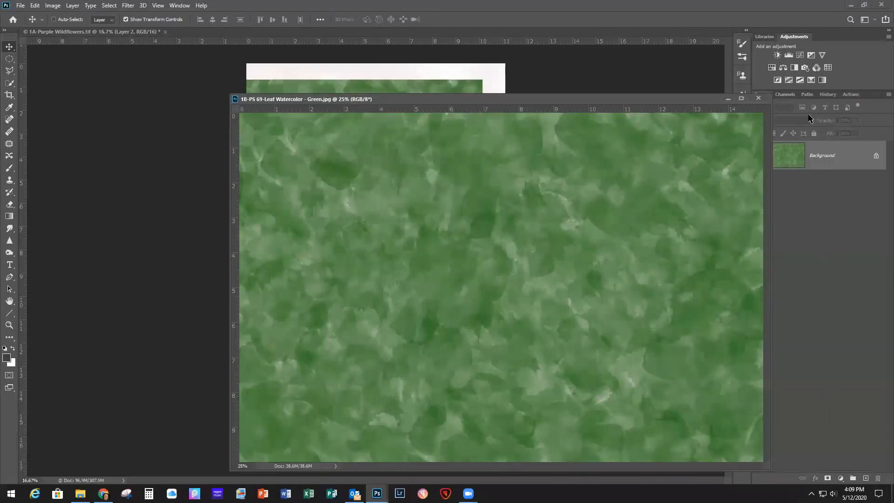
{"action": "left_click", "coordinate": [758, 97]}
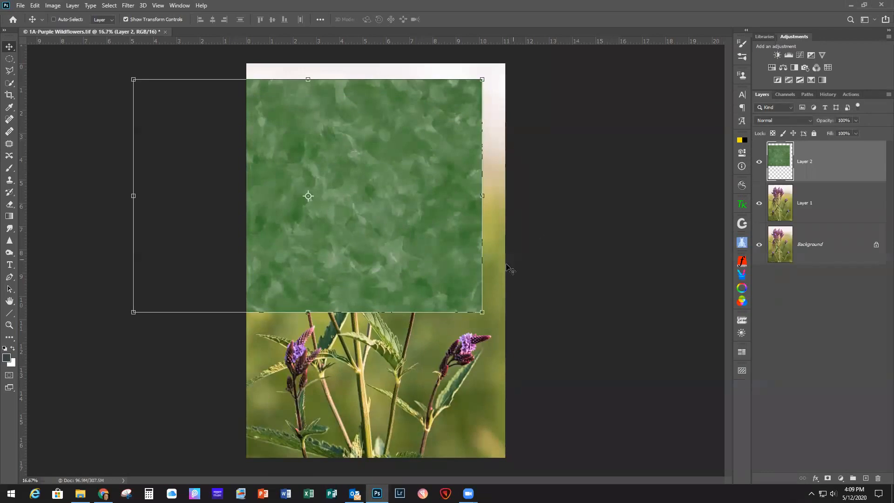
- Rotate the green watercolor texture on Layer 2 by 90° and stretch it to cover the whole wildflowers photo
{"action": "left_click", "coordinate": [488, 75]}
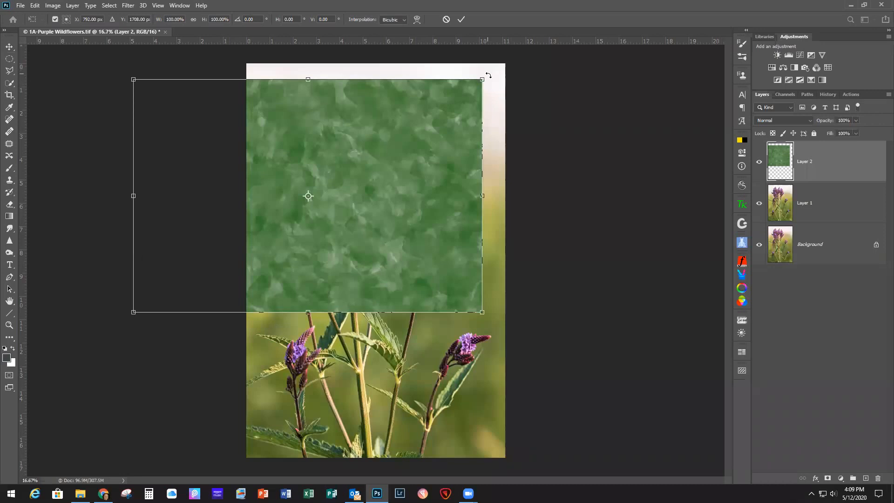
{"action": "left_click_drag", "start_coordinate": [489, 74], "coordinate": [416, 355]}
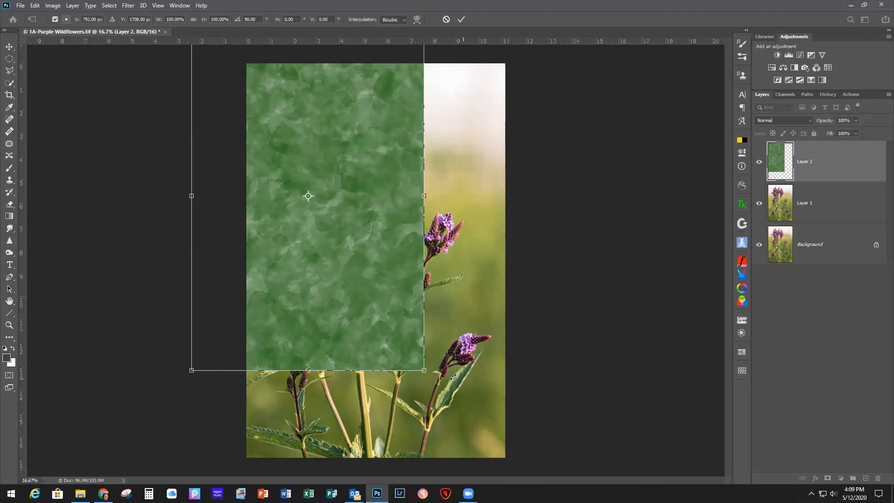
{"action": "left_click_drag", "start_coordinate": [343, 160], "coordinate": [388, 201]}
{"action": "left_click_drag", "start_coordinate": [478, 412], "coordinate": [505, 458]}
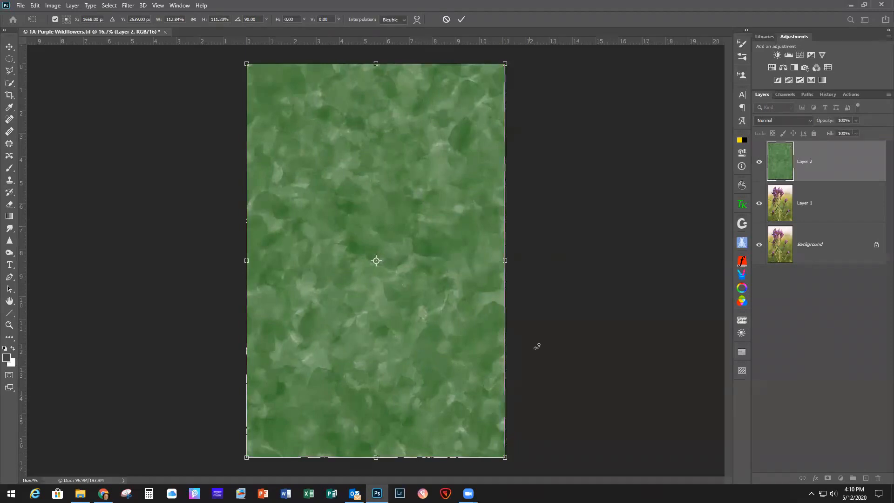
{"action": "left_click", "coordinate": [463, 20]}
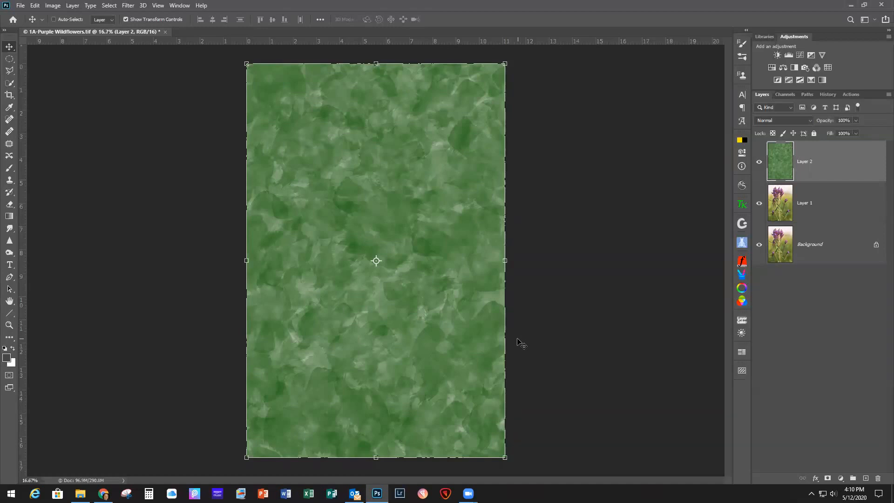
- Blend Layer 2 in Soft Light mode at 88% opacity and compare the image with the layer hidden and shown
{"action": "left_click", "coordinate": [782, 121]}
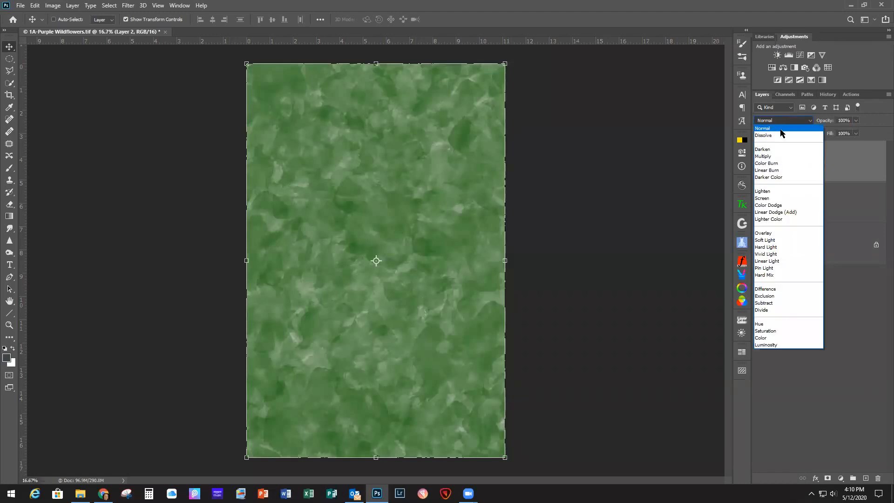
{"action": "left_click", "coordinate": [776, 240]}
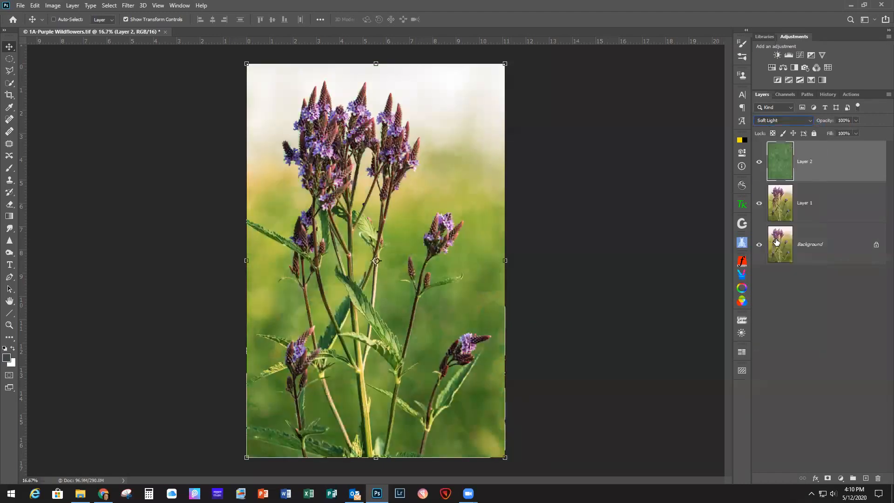
{"action": "left_click", "coordinate": [856, 121]}
{"action": "left_click_drag", "start_coordinate": [857, 132], "coordinate": [851, 132]}
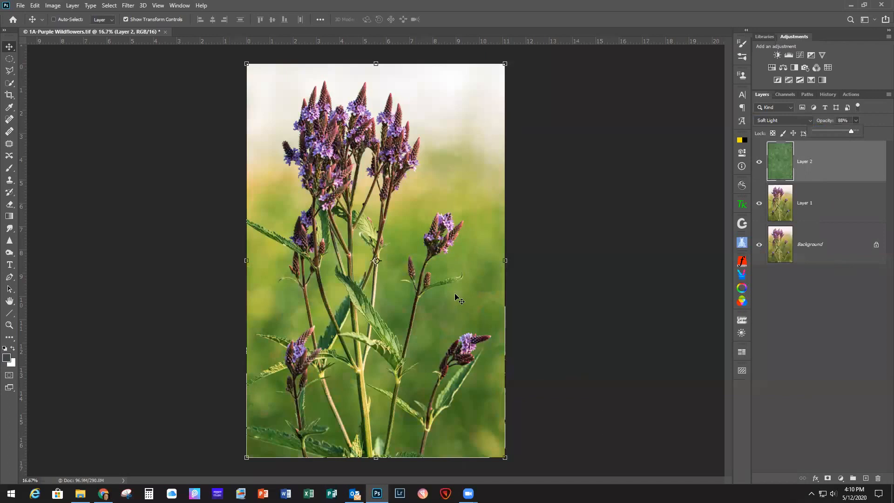
{"action": "left_click", "coordinate": [759, 162]}
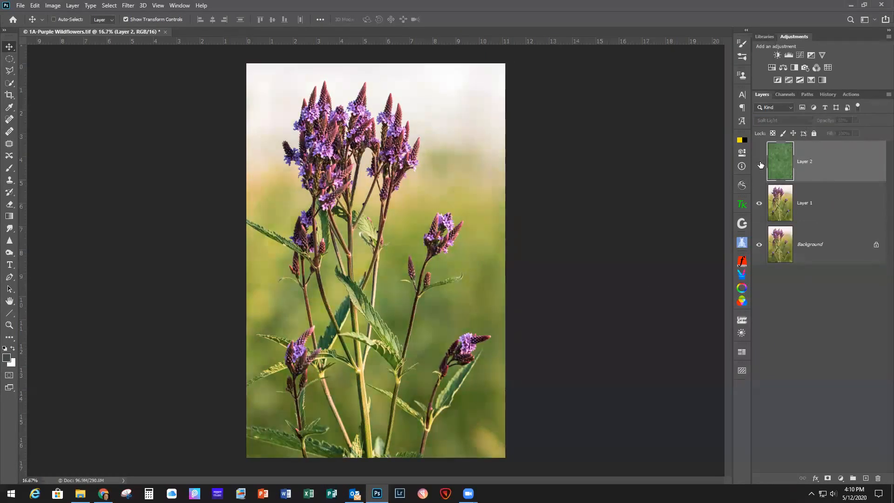
{"action": "left_click", "coordinate": [760, 162]}
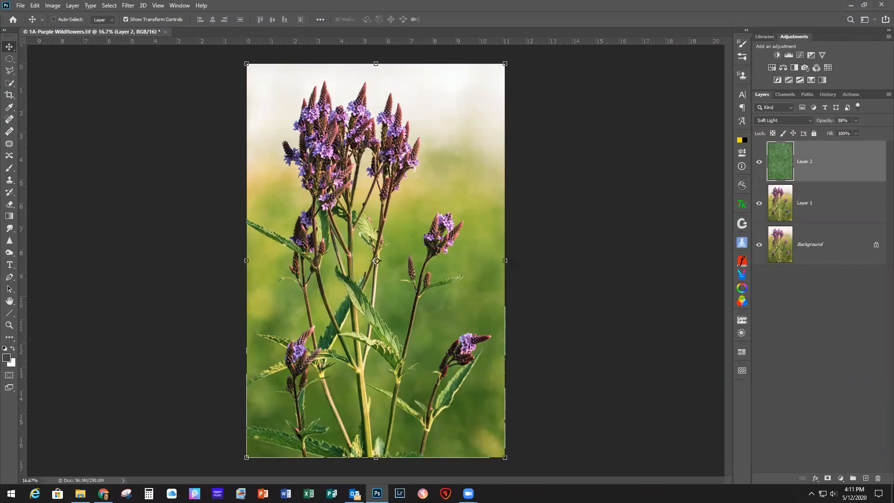
- Place the 1C-1-Golden texture above Layer 2, rotate it 90° and enlarge it to fill the canvas
{"action": "left_click_drag", "start_coordinate": [397, 203], "coordinate": [433, 200]}
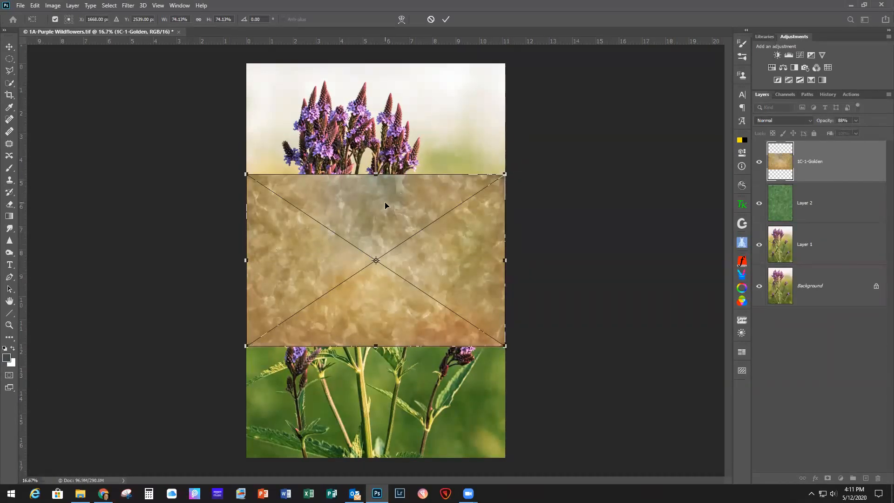
{"action": "left_click_drag", "start_coordinate": [516, 180], "coordinate": [461, 382]}
{"action": "left_click_drag", "start_coordinate": [424, 281], "coordinate": [372, 193]}
{"action": "left_click_drag", "start_coordinate": [372, 192], "coordinate": [373, 192]}
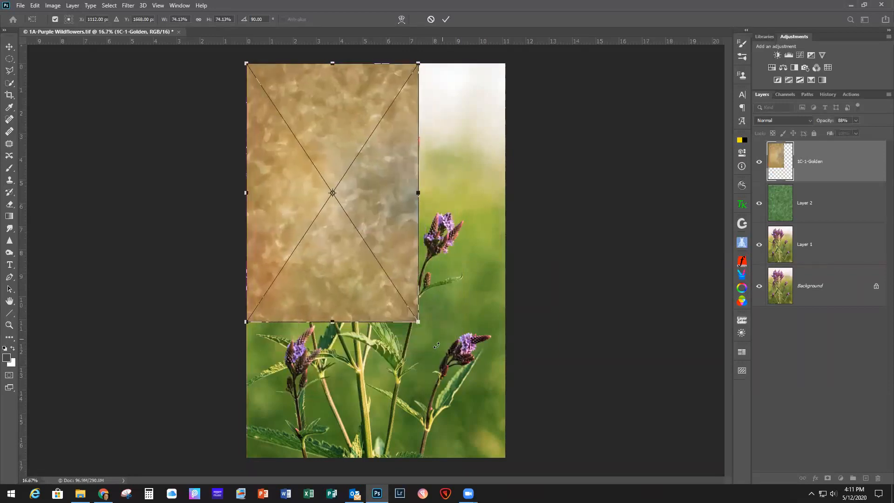
{"action": "left_click_drag", "start_coordinate": [418, 322], "coordinate": [526, 491]}
{"action": "left_click", "coordinate": [445, 20]}
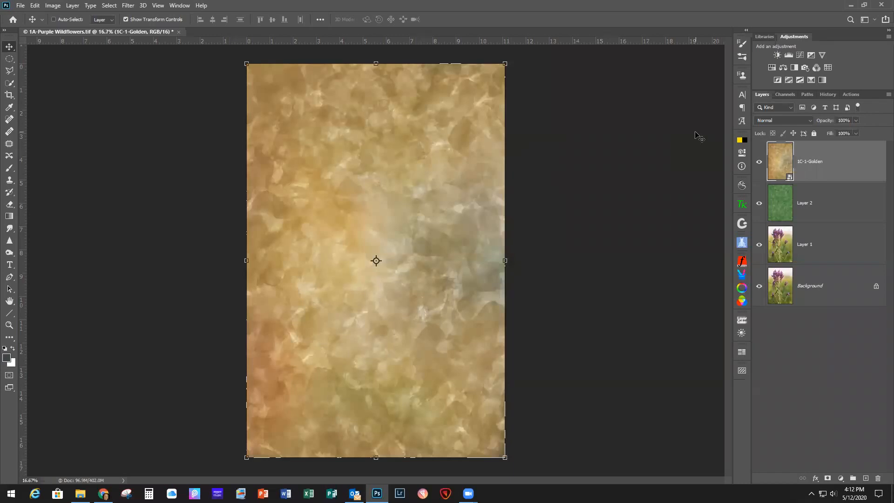
- Blend the 1C-1-Golden layer in Multiply mode at 27% opacity
{"action": "left_click", "coordinate": [787, 121]}
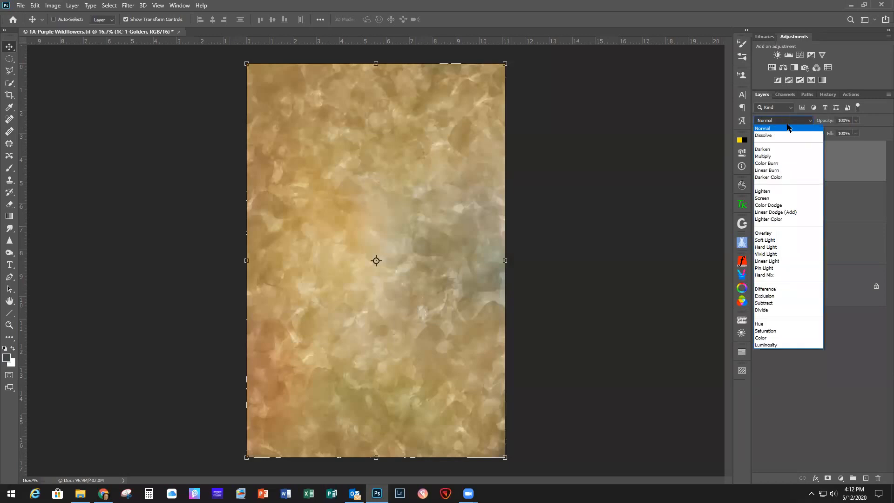
{"action": "left_click", "coordinate": [762, 157]}
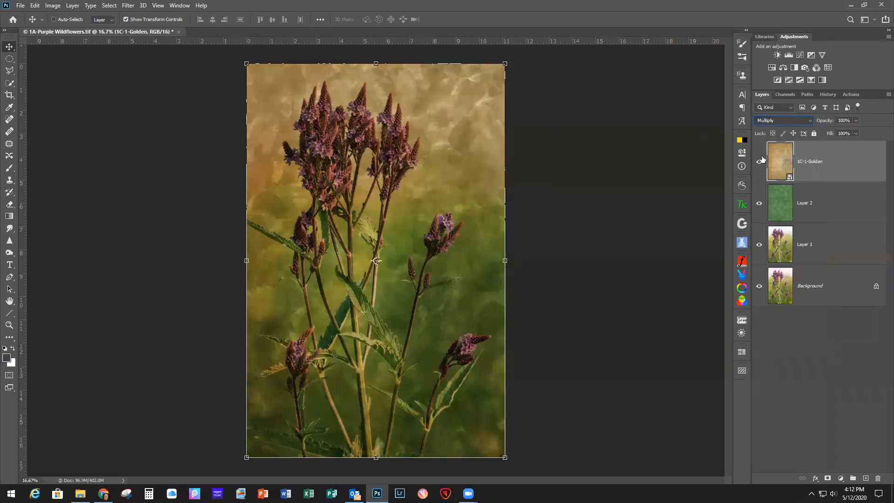
{"action": "left_click", "coordinate": [856, 120]}
{"action": "left_click_drag", "start_coordinate": [856, 131], "coordinate": [826, 133]}
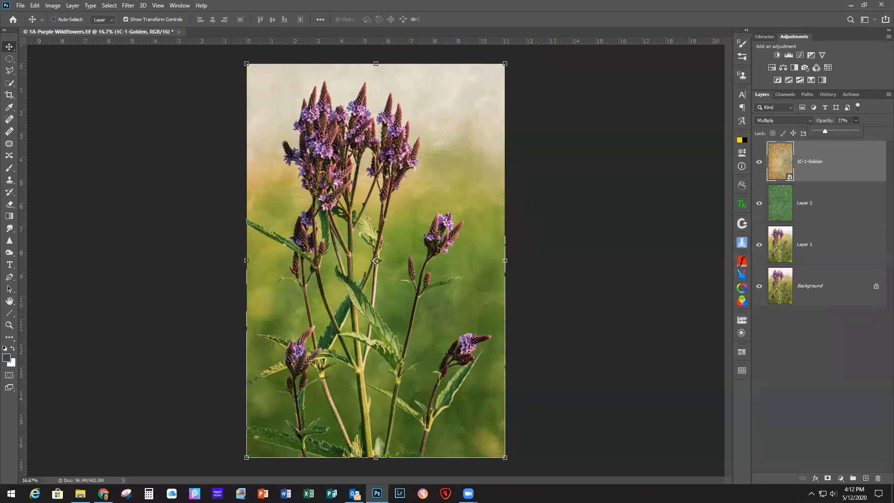
{"action": "key", "text": "Return"}
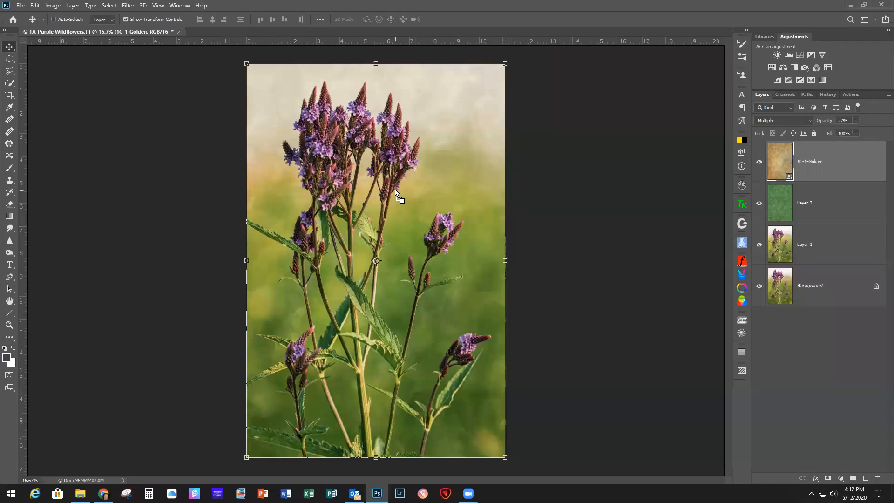
- Place the 1D-PS 59-Greenery texture at the photo's upper edge and stretch it vertically to cover the canvas
{"action": "left_click_drag", "start_coordinate": [394, 175], "coordinate": [397, 132]}
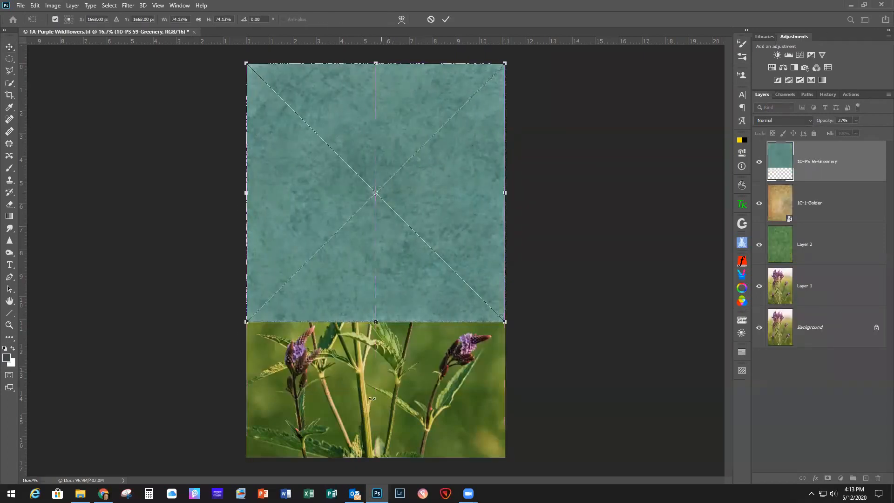
{"action": "left_click_drag", "start_coordinate": [376, 322], "coordinate": [373, 455]}
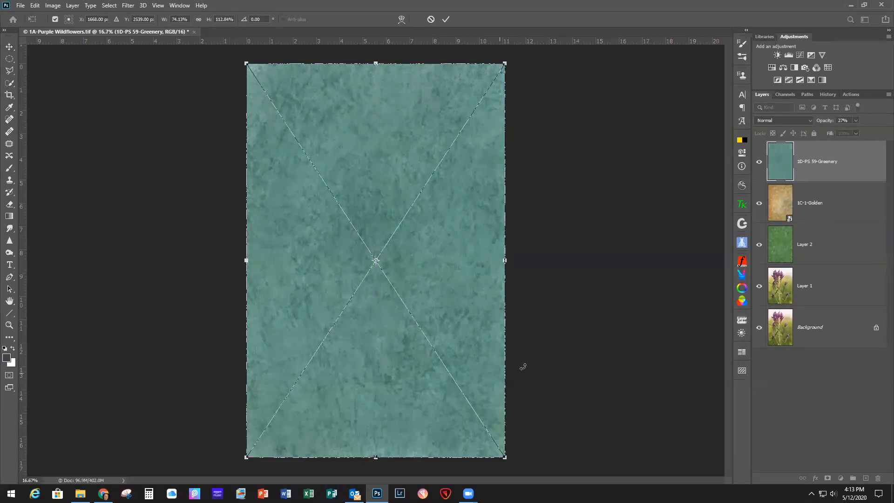
{"action": "key", "text": "Return"}
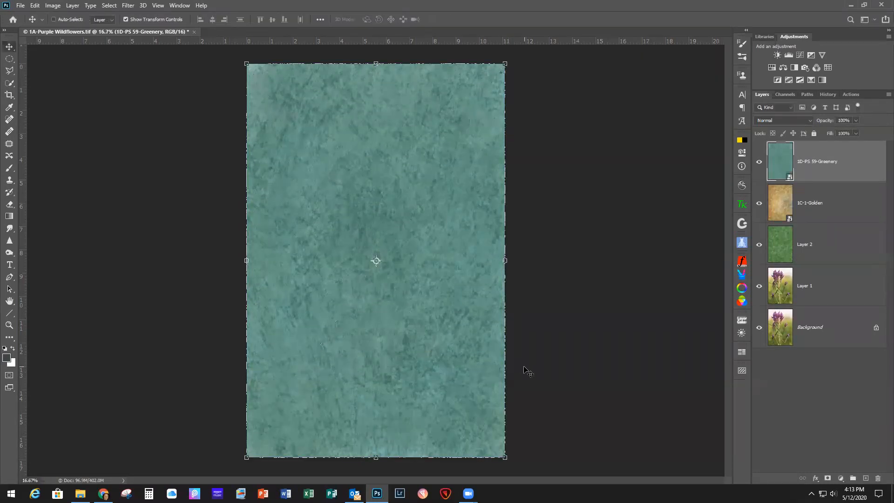
- Blend the 1D-PS 59-Greenery layer in Overlay mode at 93% opacity
{"action": "left_click", "coordinate": [779, 121]}
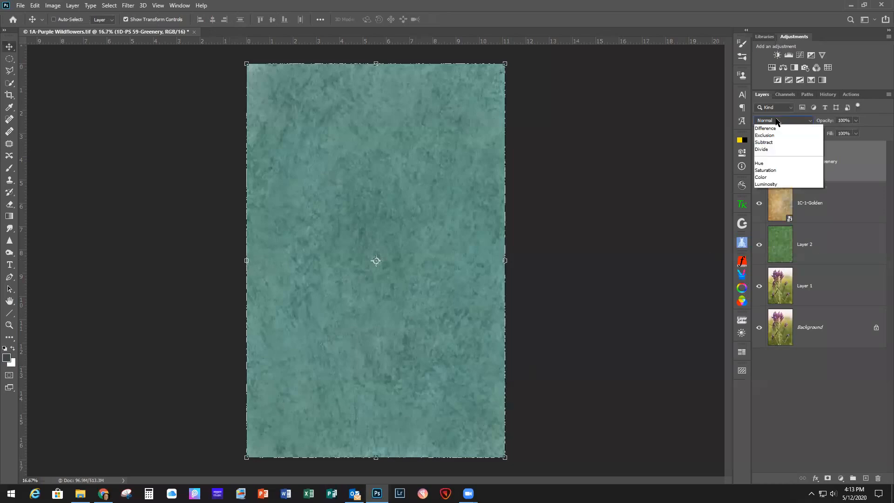
{"action": "left_click", "coordinate": [764, 233]}
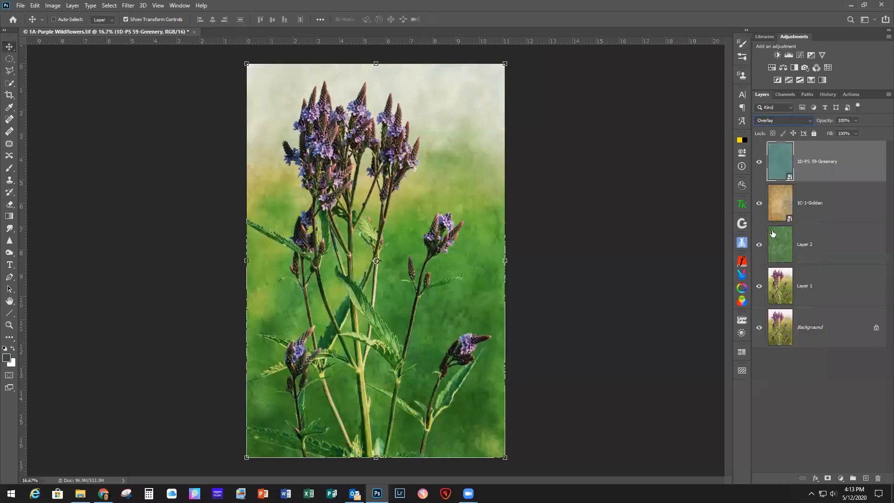
{"action": "left_click", "coordinate": [855, 121]}
{"action": "left_click_drag", "start_coordinate": [859, 132], "coordinate": [853, 133]}
- Compare the textured result with Layer 1 shown alone by isolating that layer and restoring all layers several times
{"action": "left_click", "coordinate": [759, 289], "text": "alt"}
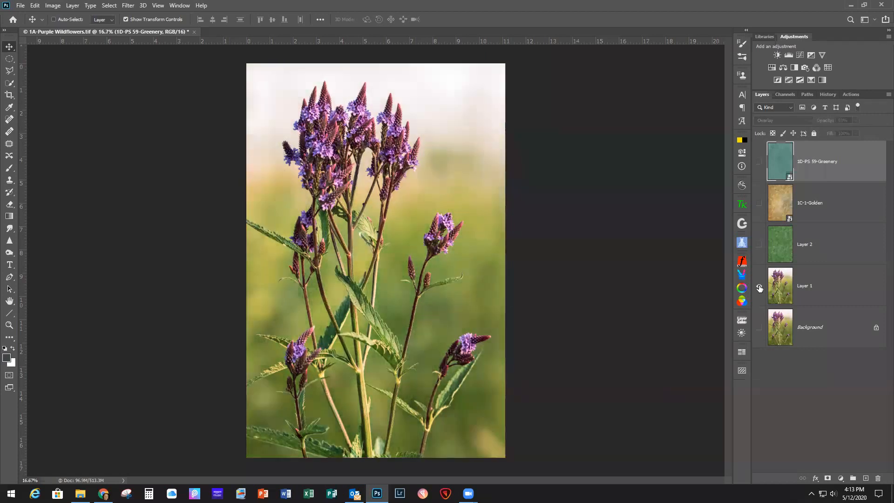
{"action": "left_click", "coordinate": [759, 288], "text": "alt"}
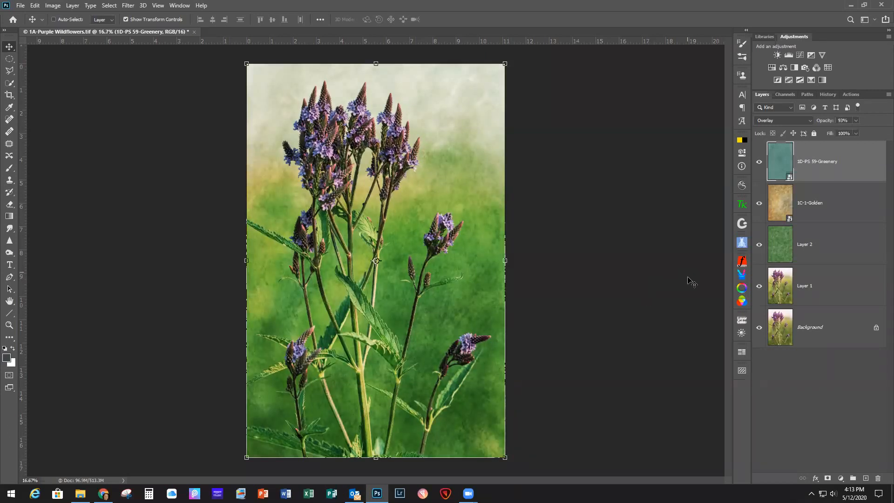
{"action": "left_click", "coordinate": [760, 286], "text": "alt"}
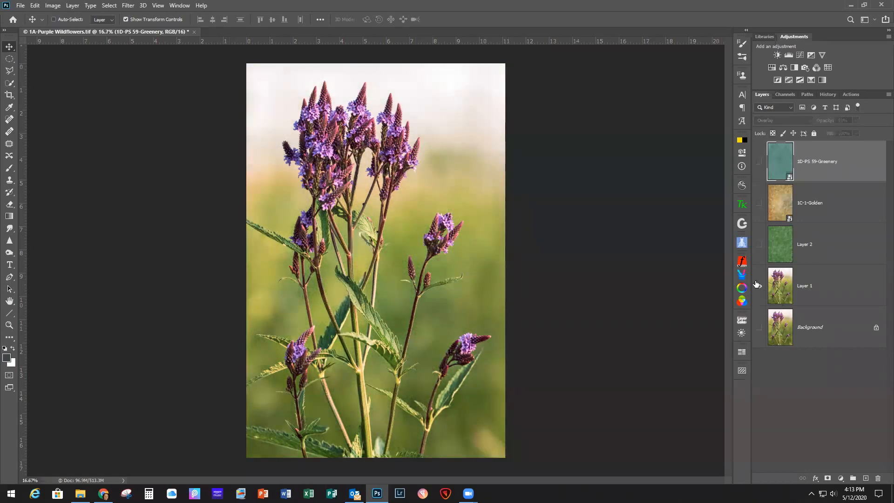
{"action": "left_click", "coordinate": [759, 286], "text": "alt"}
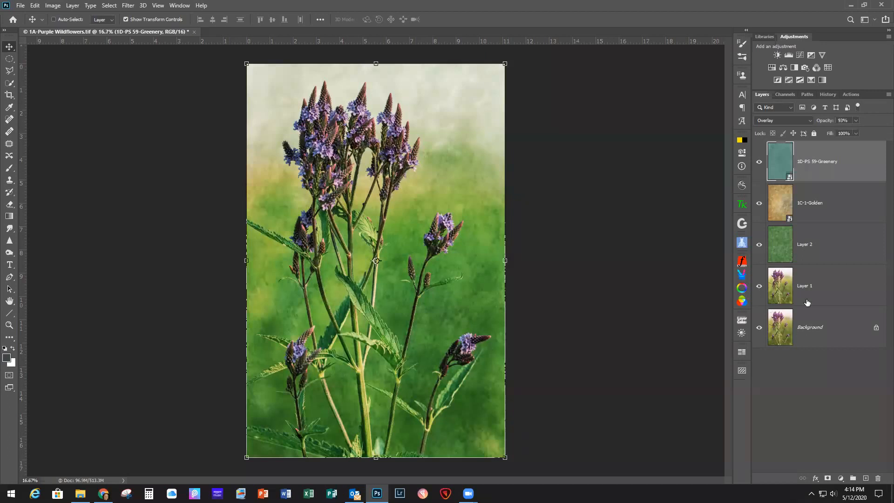
{"action": "left_click", "coordinate": [760, 286], "text": "alt"}
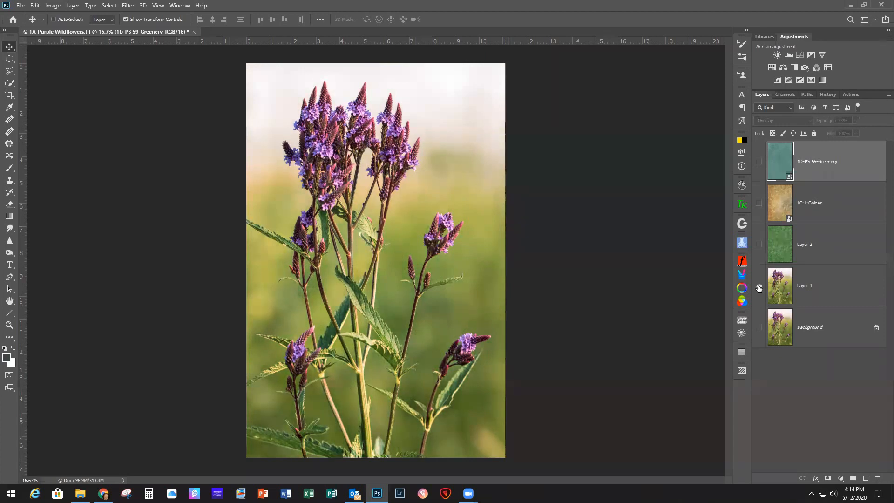
{"action": "left_click", "coordinate": [758, 288], "text": "alt"}
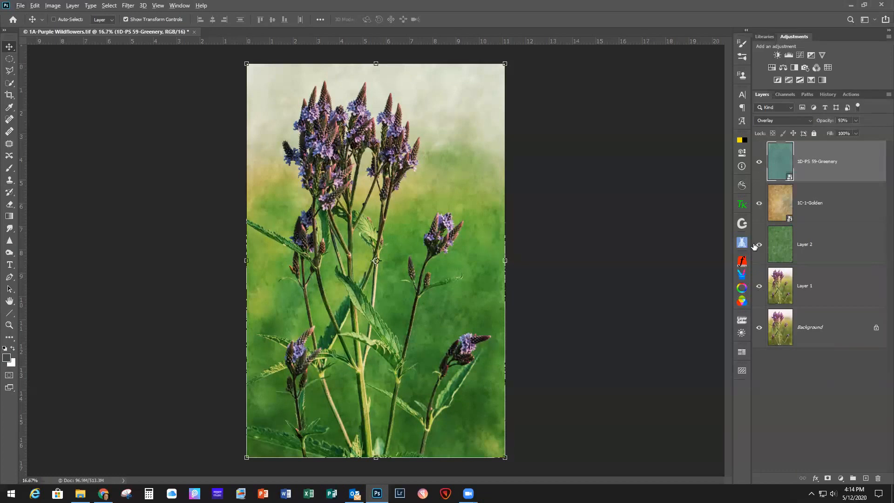
{"action": "left_click", "coordinate": [759, 287], "text": "alt"}
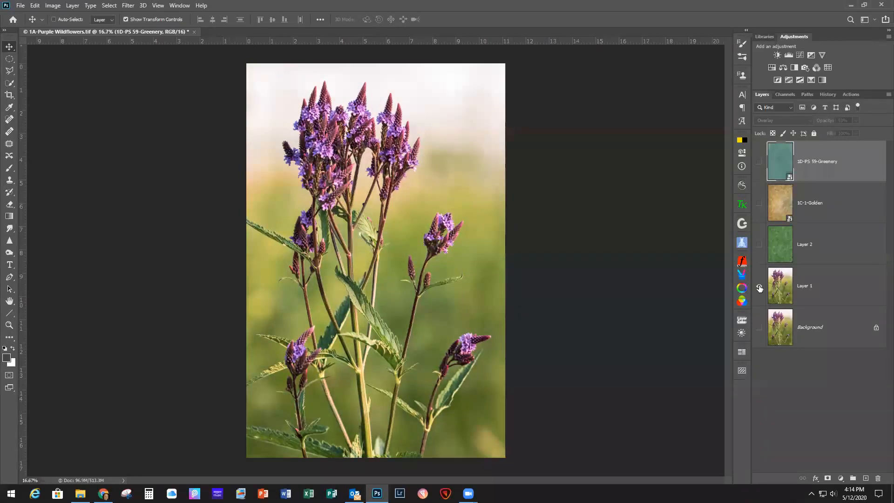
{"action": "left_click", "coordinate": [759, 288], "text": "alt"}
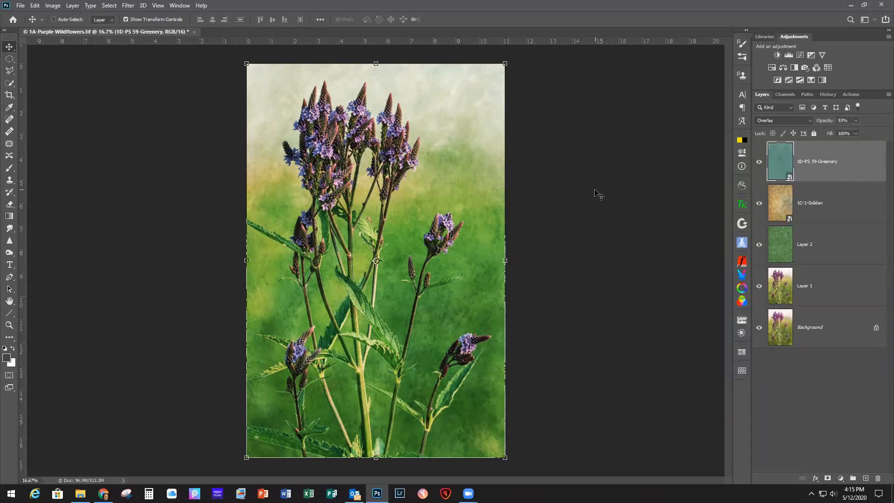
{"action": "left_click", "coordinate": [21, 6]}
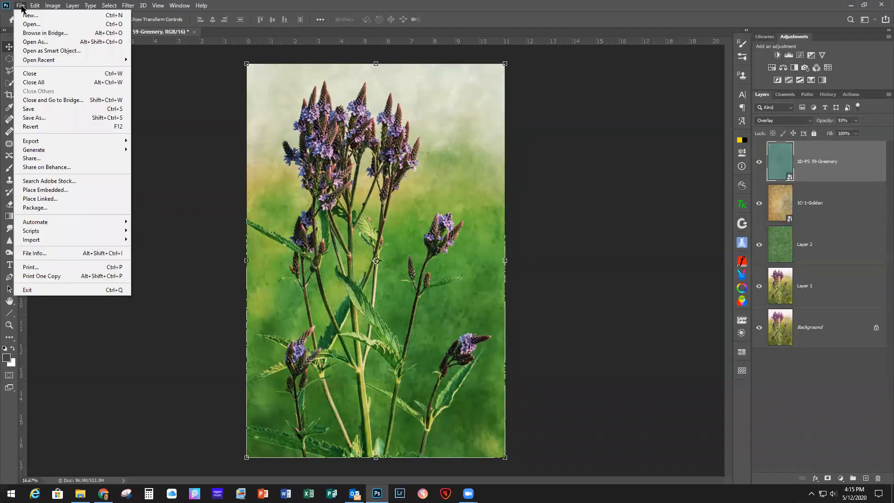
{"action": "left_click", "coordinate": [38, 117]}
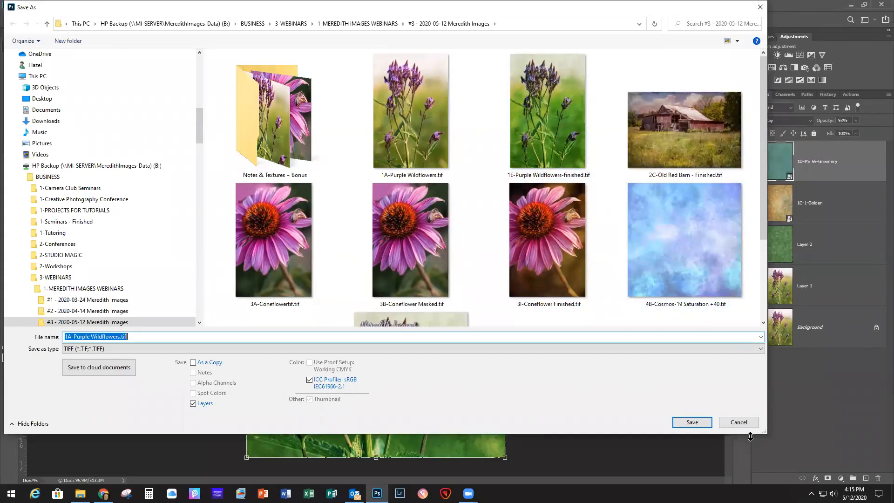
{"action": "left_click", "coordinate": [739, 422]}
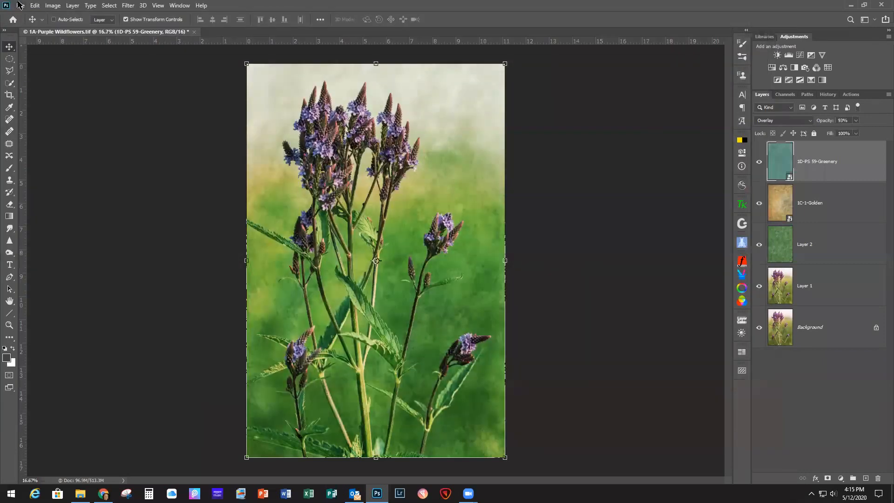
- Close 1A-Purple Wildflowers.tif without saving the changes
{"action": "left_click", "coordinate": [20, 6]}
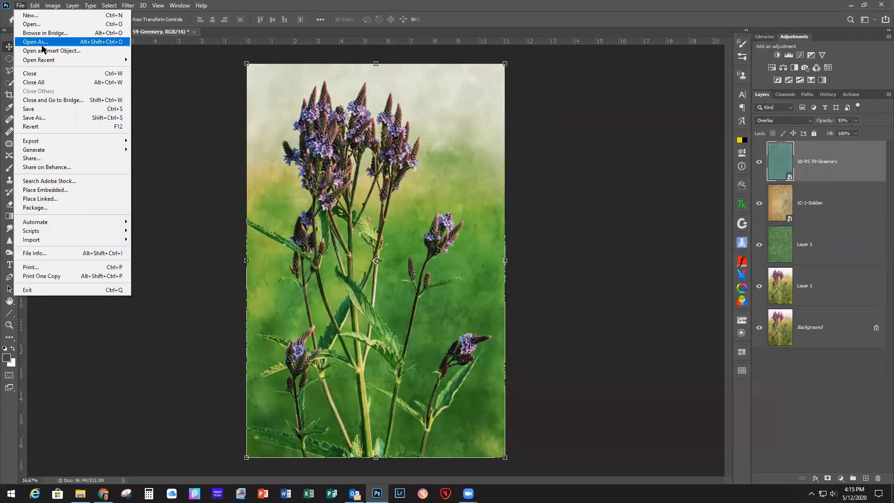
{"action": "left_click", "coordinate": [46, 75]}
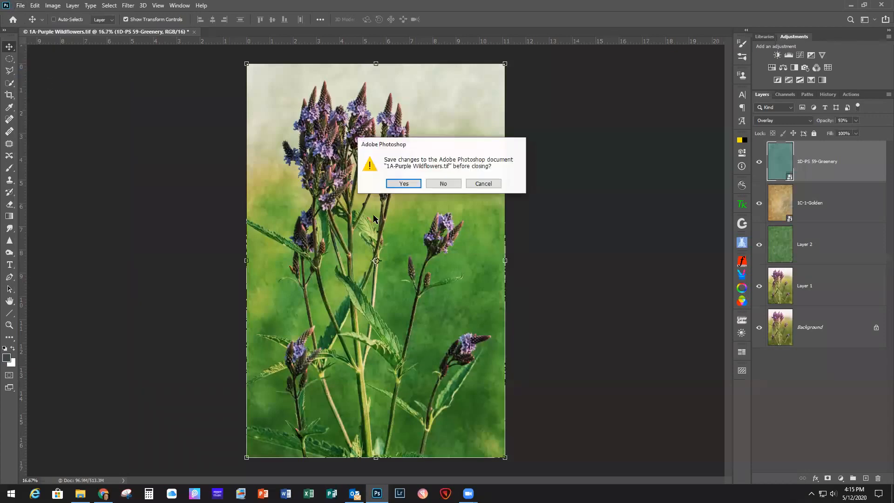
{"action": "left_click", "coordinate": [445, 184]}
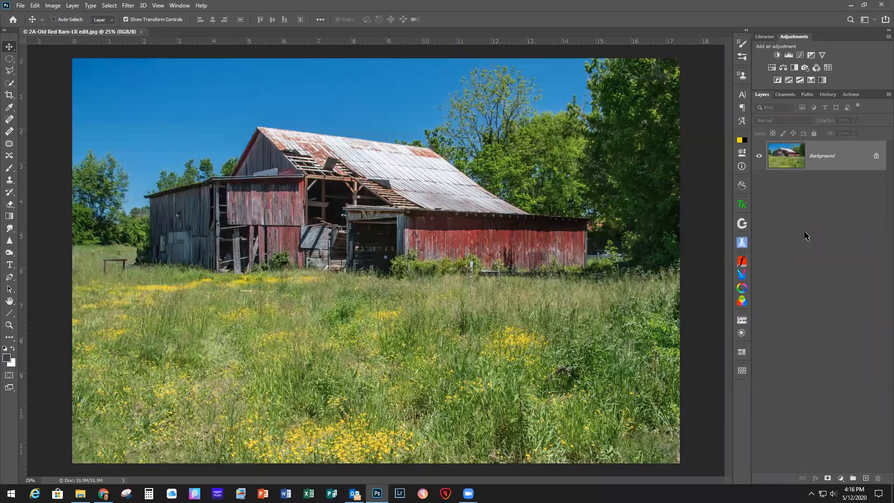
- Duplicate the Background layer, send the copy to the Topaz Studio 2 filter and add an AI Clear adjustment
{"action": "key", "text": "ctrl+j"}
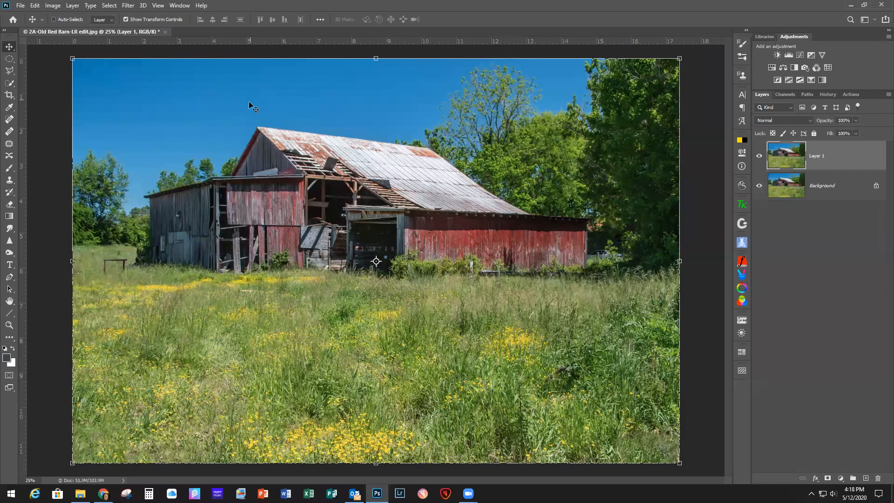
{"action": "left_click", "coordinate": [129, 6]}
{"action": "mouse_move", "coordinate": [209, 285]}
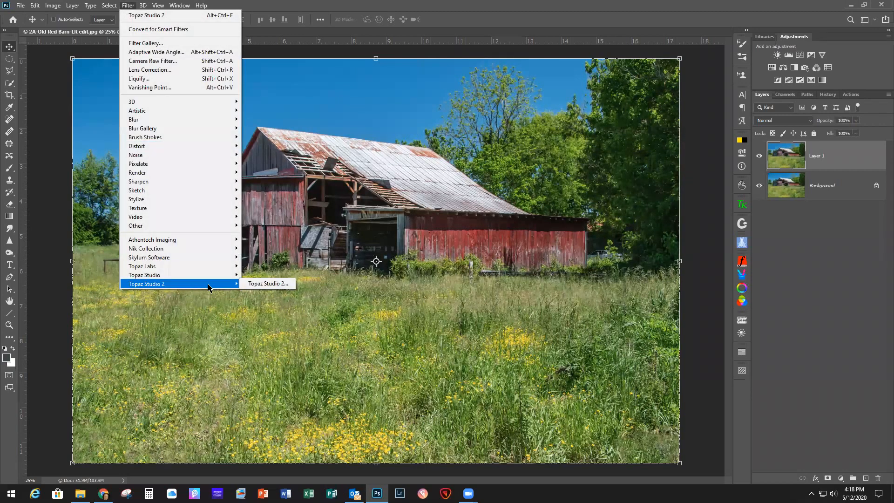
{"action": "left_click", "coordinate": [259, 284]}
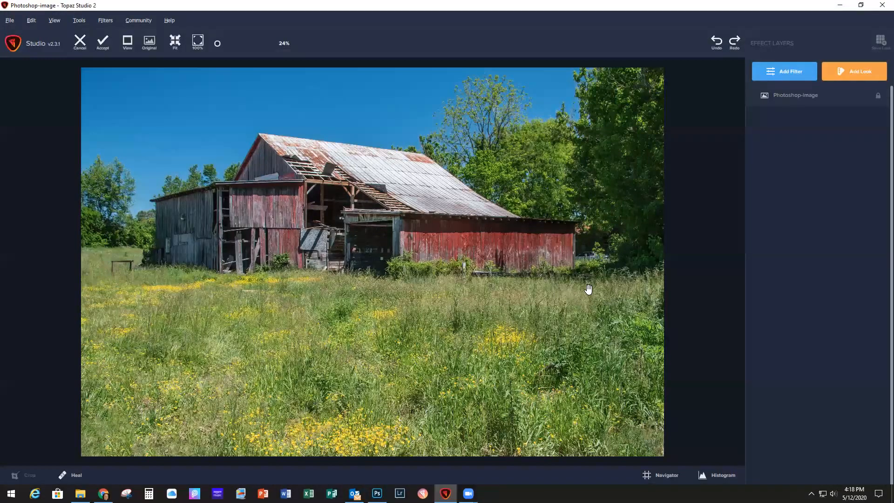
{"action": "left_click", "coordinate": [783, 74]}
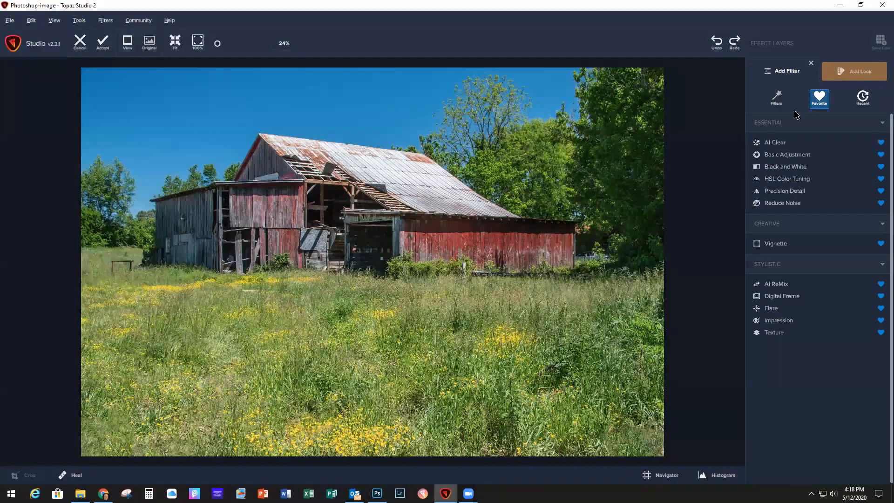
{"action": "left_click", "coordinate": [775, 144]}
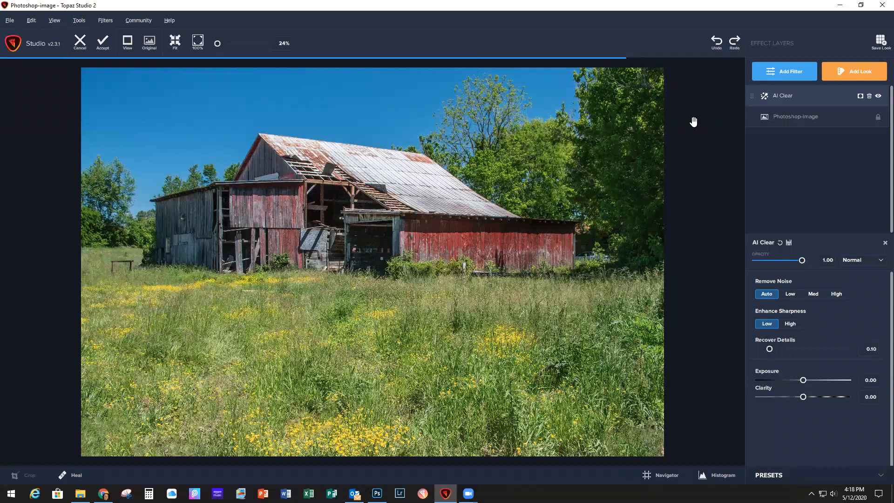
- Add Precision Detail with Overall Small Detail 0.17 and Overall Medium Detail 0.08, and apply the Topaz edits to the layer
{"action": "left_click", "coordinate": [791, 73]}
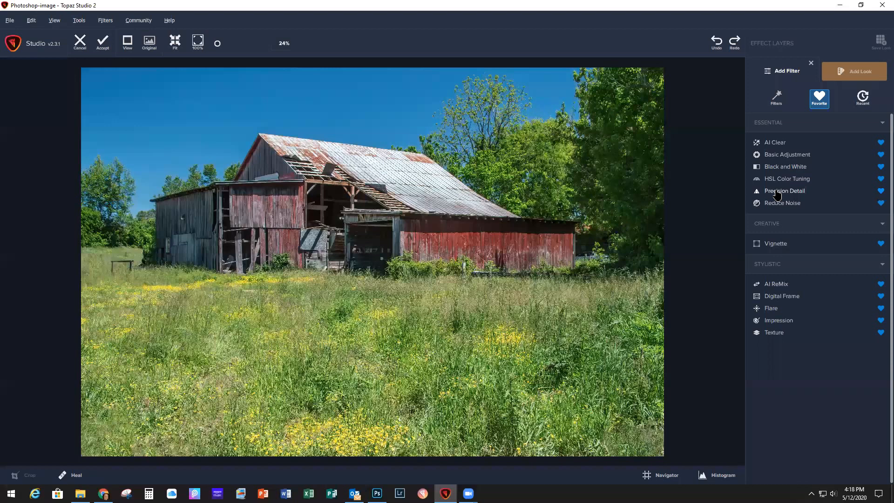
{"action": "left_click", "coordinate": [777, 192]}
{"action": "left_click_drag", "start_coordinate": [804, 337], "coordinate": [812, 337]}
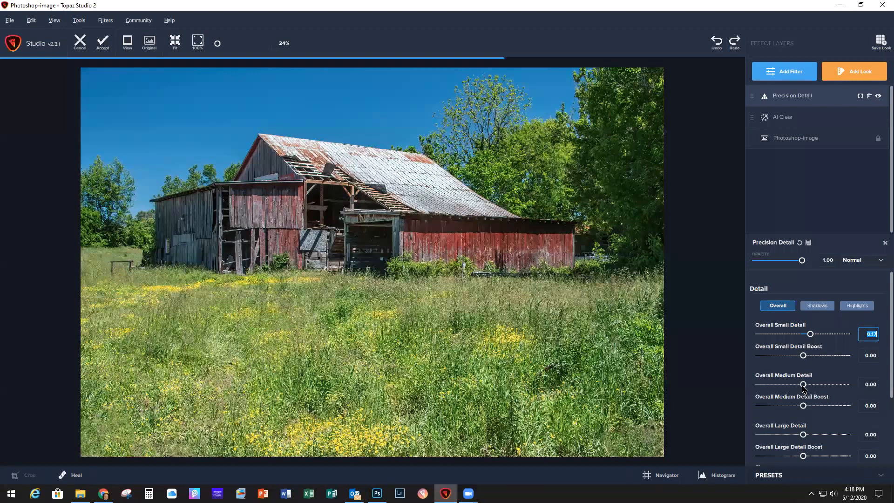
{"action": "left_click_drag", "start_coordinate": [805, 387], "coordinate": [809, 388]}
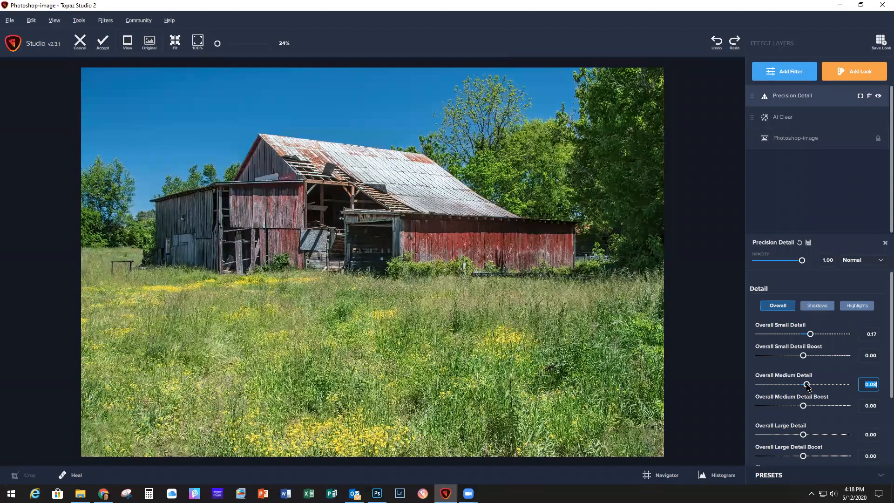
{"action": "left_click", "coordinate": [103, 44]}
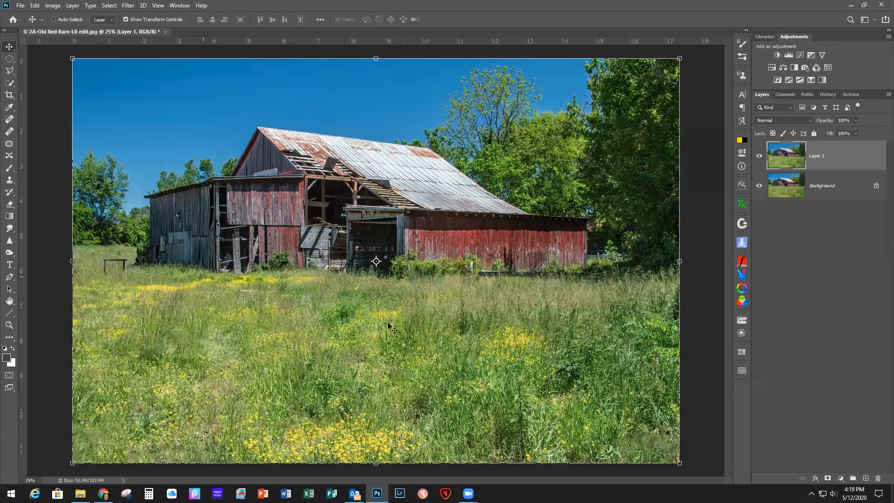
- Rename the filtered layer as AI Clear + Prec Detail
{"action": "double_click", "coordinate": [818, 157]}
{"action": "type", "text": "Old Barn"}
{"action": "type", "text": " +"}
{"action": "type", "text": " Prec"}
{"action": "type", "text": " Detail"}
{"action": "key", "text": "Return"}
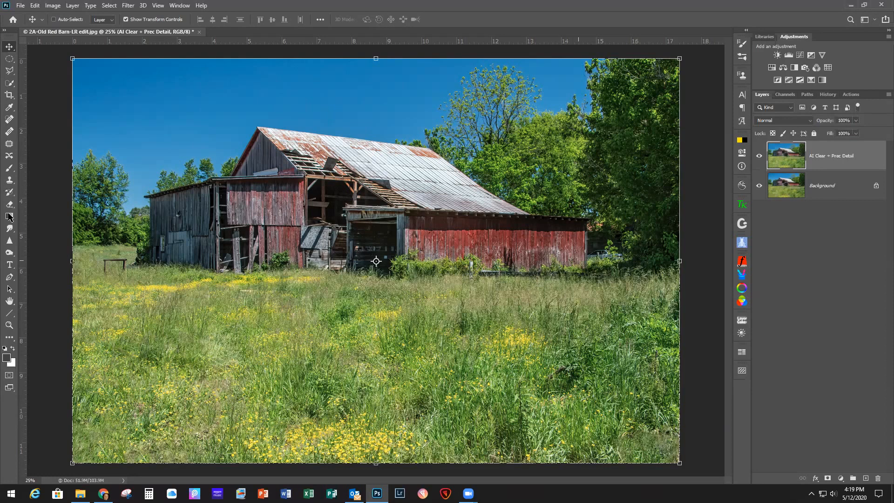
- Clone nearby foliage over the bright gap between the barn's right end and the trees with the Clone Stamp tool
{"action": "left_click", "coordinate": [10, 182]}
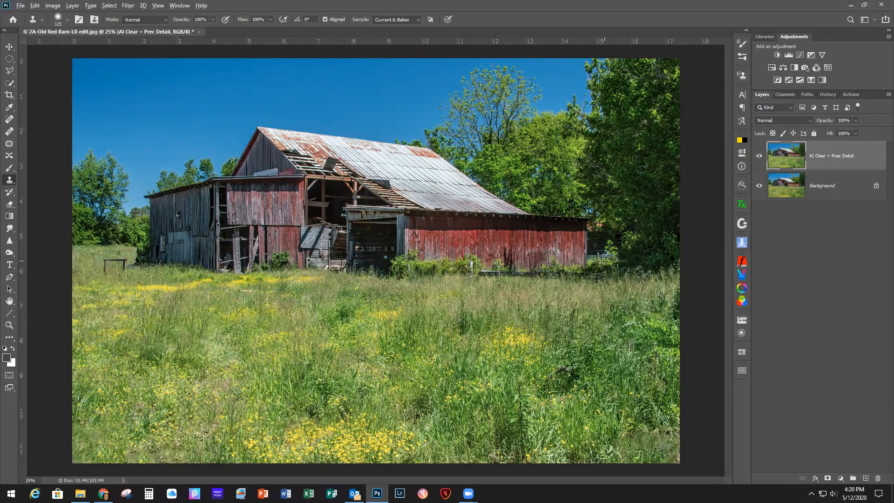
{"action": "left_click_drag", "start_coordinate": [604, 254], "coordinate": [594, 255]}
{"action": "left_click", "coordinate": [611, 251], "text": "alt"}
{"action": "mouse_move", "coordinate": [617, 268]}
{"action": "left_mouse_down"}
{"action": "mouse_move", "coordinate": [618, 278]}
{"action": "mouse_move", "coordinate": [604, 269]}
{"action": "mouse_move", "coordinate": [609, 263]}
{"action": "left_mouse_up"}
{"action": "left_click", "coordinate": [616, 279], "text": "alt"}
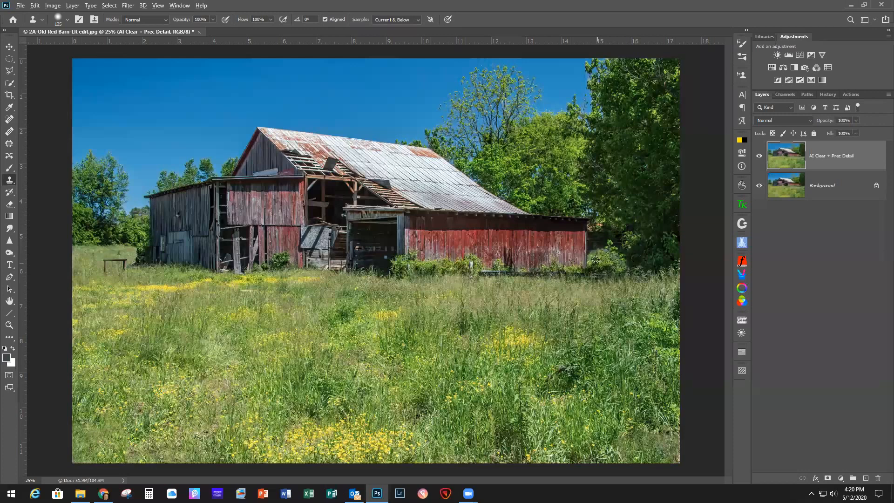
{"action": "left_click", "coordinate": [597, 256]}
{"action": "left_click", "coordinate": [610, 263], "text": "alt"}
{"action": "left_click", "coordinate": [601, 262]}
{"action": "double_click", "coordinate": [866, 157]}
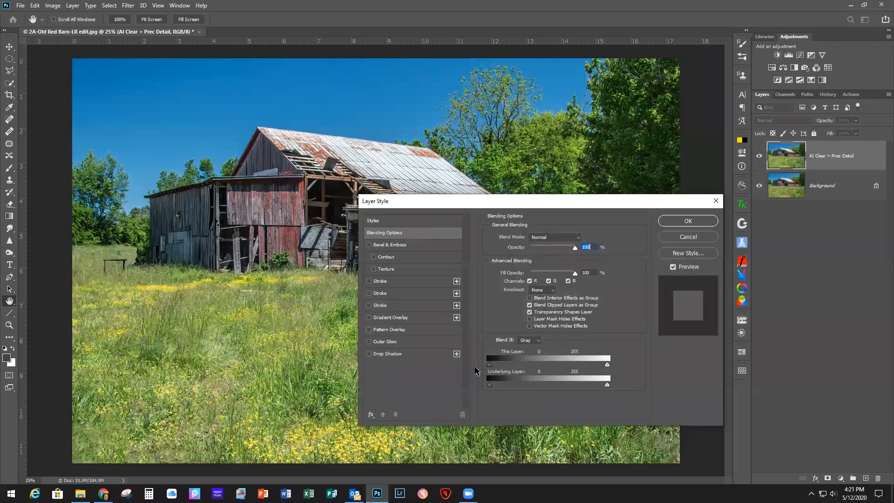
{"action": "left_click", "coordinate": [539, 343]}
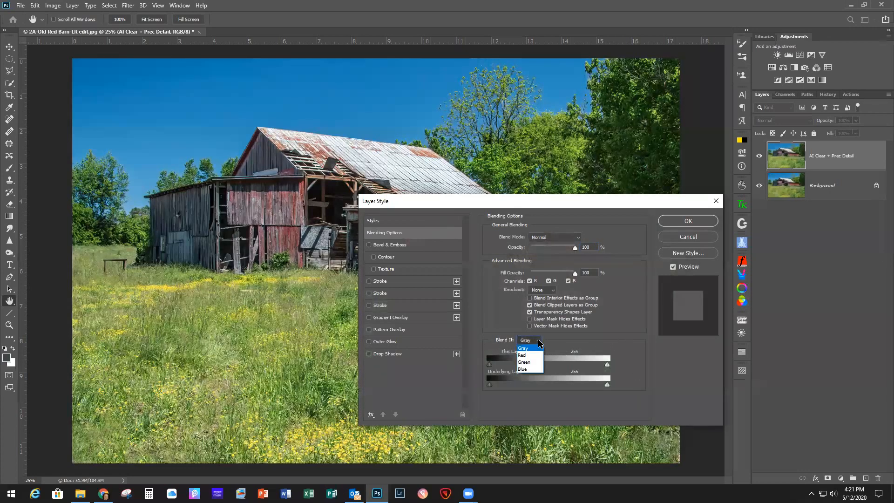
{"action": "left_click", "coordinate": [531, 370]}
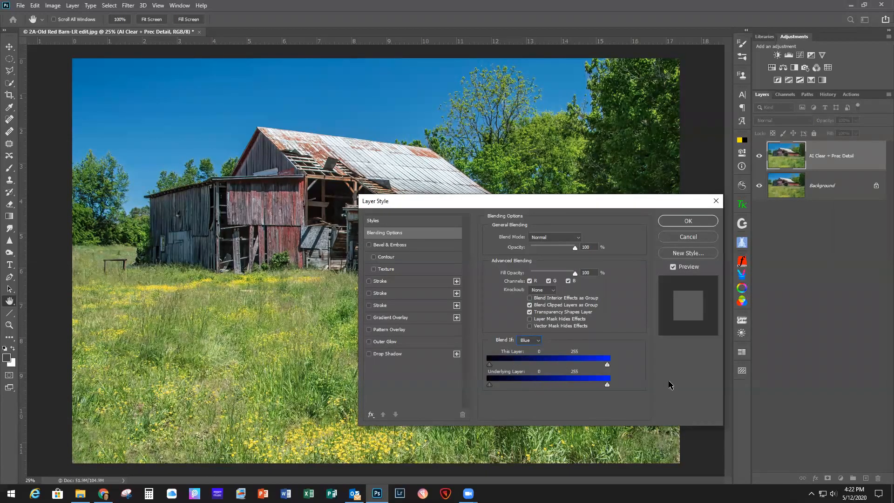
{"action": "left_click", "coordinate": [673, 237]}
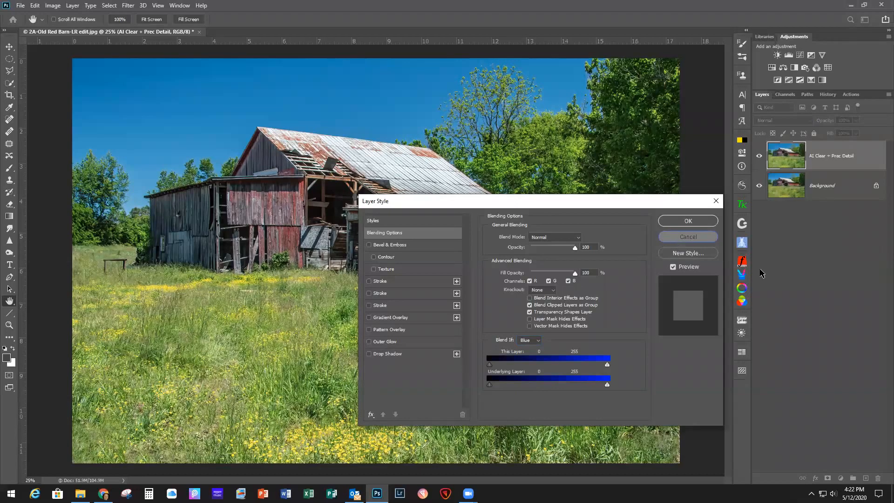
- Hide the Background layer and set the AI Clear + Prec Detail layer's Blend If channel to Blue
{"action": "left_click", "coordinate": [759, 186]}
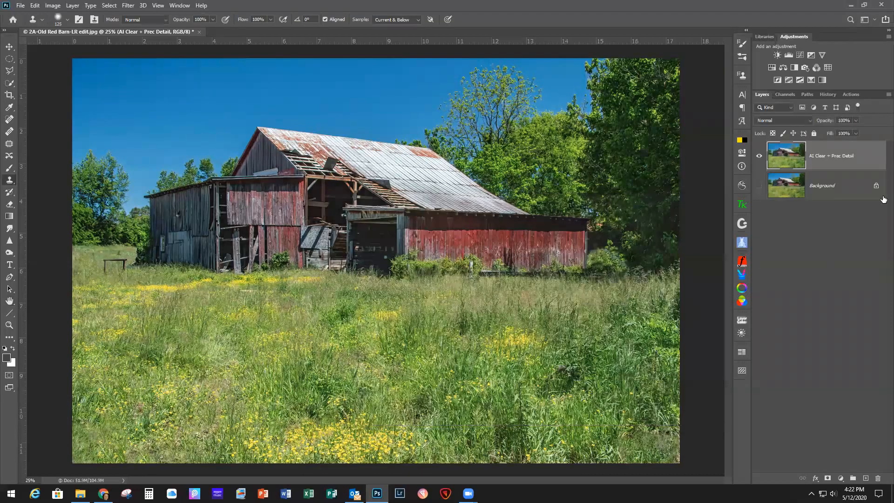
{"action": "double_click", "coordinate": [869, 160]}
{"action": "left_click", "coordinate": [529, 340]}
{"action": "left_click", "coordinate": [534, 371]}
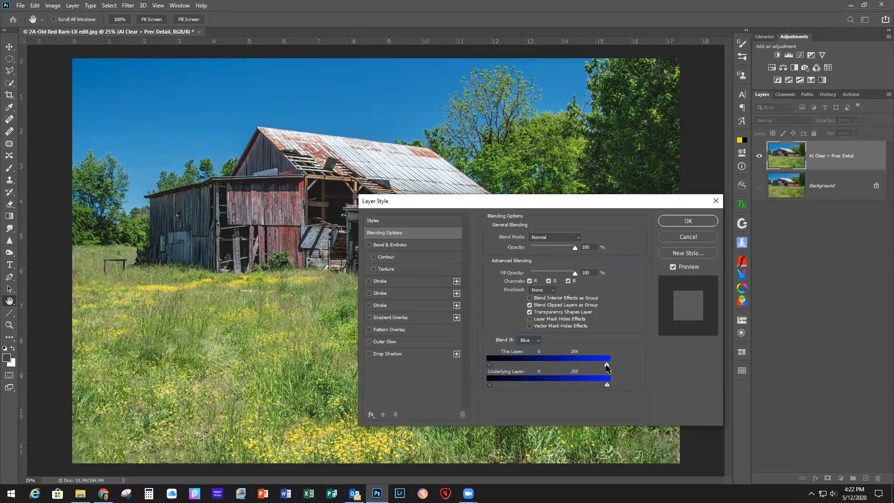
- Knock out the blue sky by splitting the This Layer highlight limit of Blend If at 134 / 186
{"action": "mouse_move", "coordinate": [607, 365]}
{"action": "left_mouse_down"}
{"action": "mouse_move", "coordinate": [566, 362]}
{"action": "mouse_move", "coordinate": [619, 363]}
{"action": "mouse_move", "coordinate": [574, 359]}
{"action": "mouse_move", "coordinate": [607, 364]}
{"action": "left_mouse_up"}
{"action": "left_click_drag", "start_coordinate": [608, 367], "coordinate": [604, 366]}
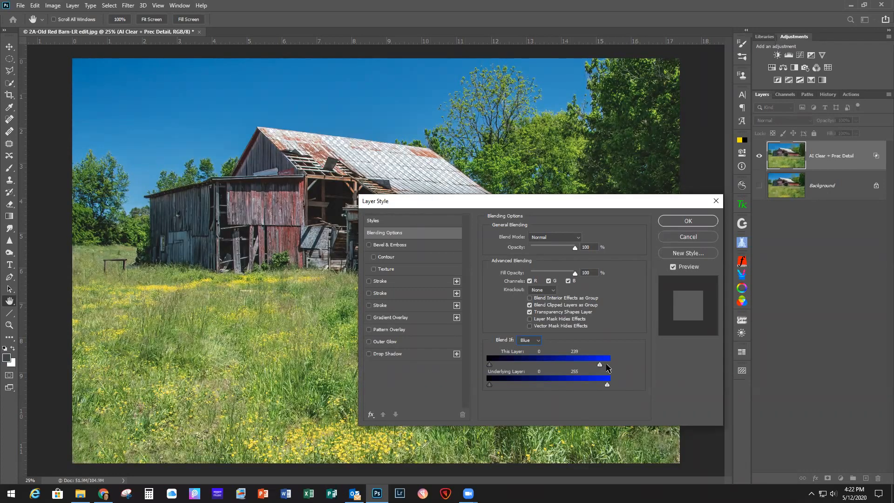
{"action": "key", "text": "alt"}
{"action": "left_click_drag", "start_coordinate": [599, 364], "coordinate": [549, 364]}
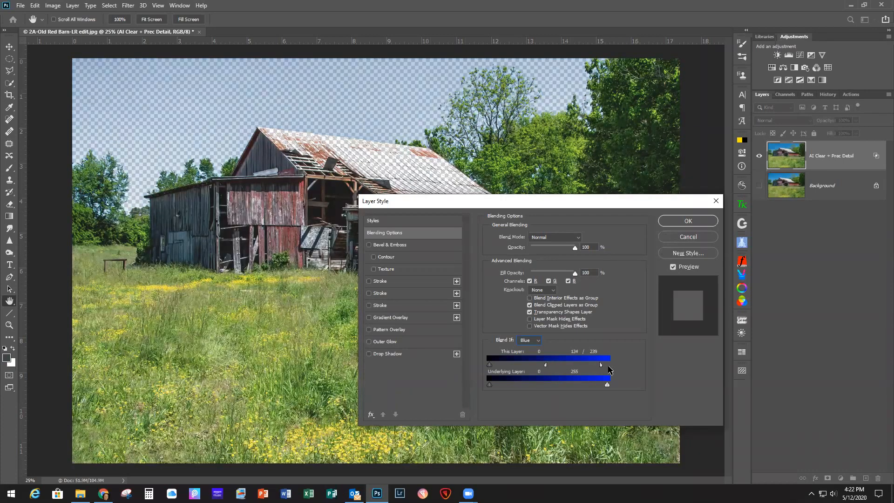
{"action": "left_click_drag", "start_coordinate": [601, 364], "coordinate": [554, 367]}
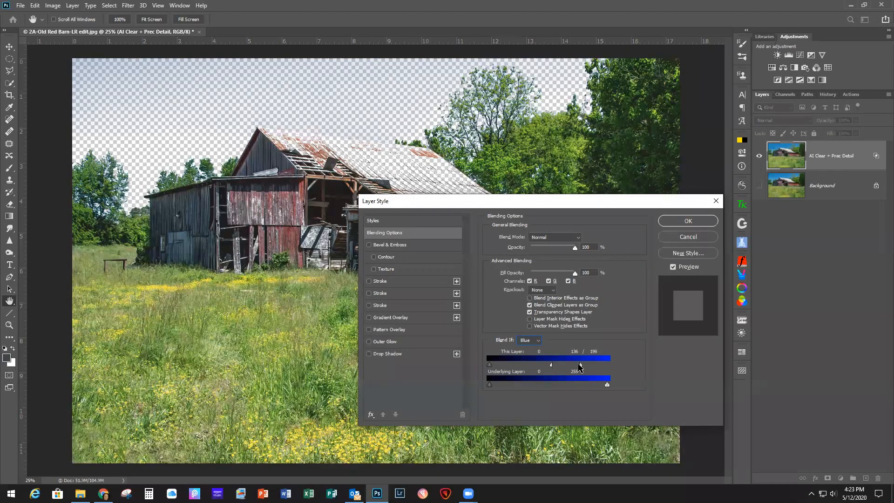
{"action": "left_click_drag", "start_coordinate": [576, 365], "coordinate": [575, 365]}
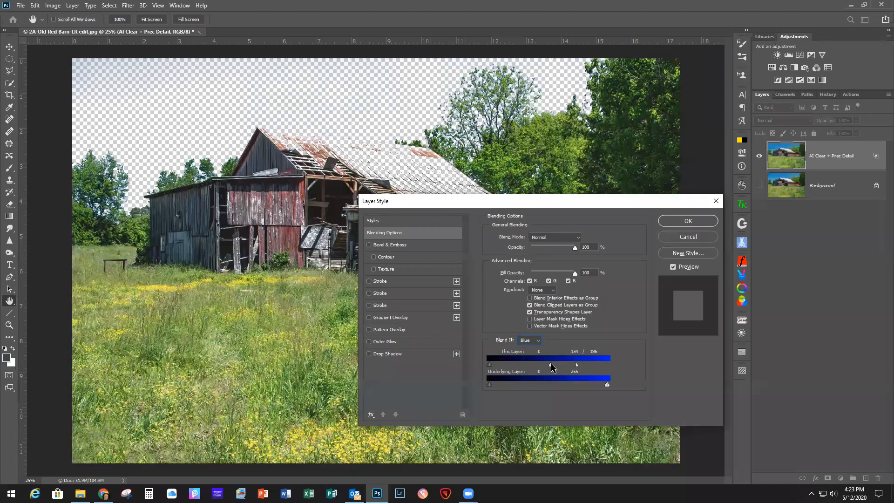
{"action": "left_click", "coordinate": [688, 223]}
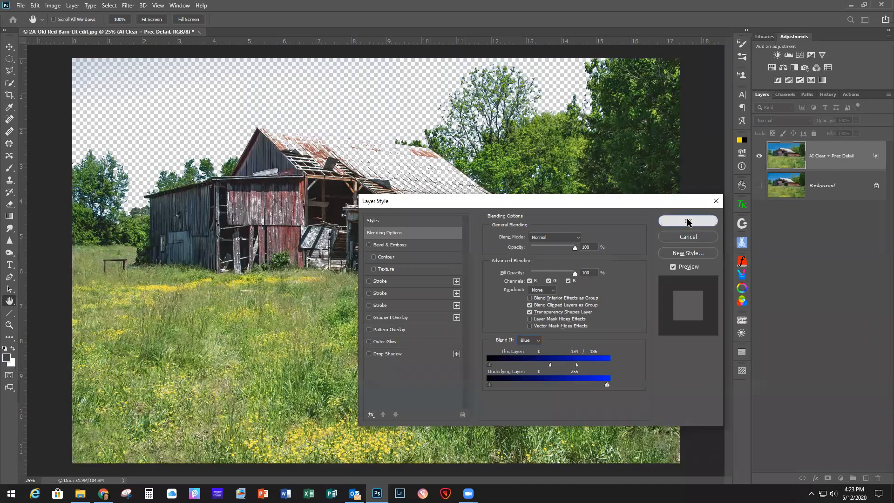
{"action": "double_click", "coordinate": [875, 157]}
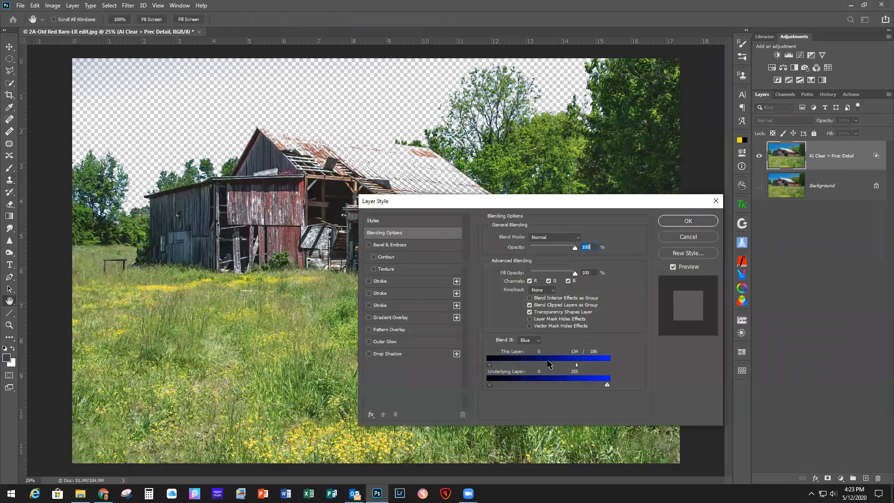
{"action": "left_click", "coordinate": [683, 237]}
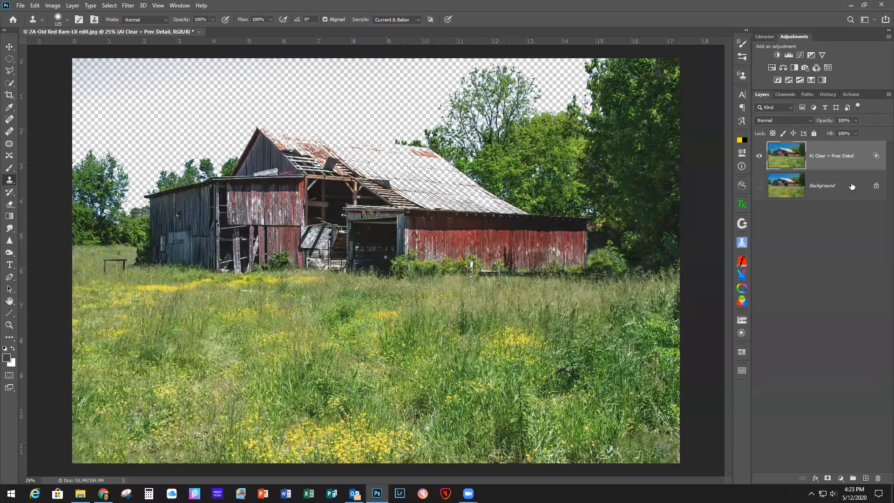
- Duplicate the Background layer and make the copy visible beneath the knocked-out barn layer
{"action": "left_click", "coordinate": [823, 187]}
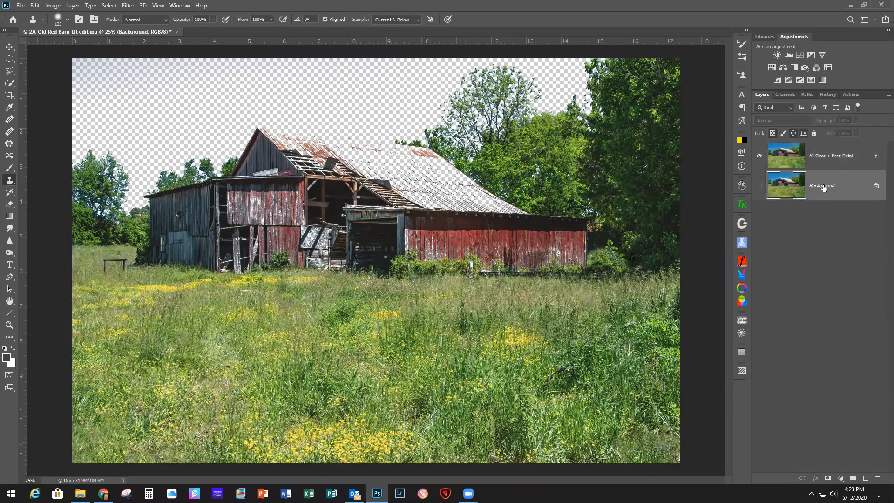
{"action": "key", "text": "ctrl+j"}
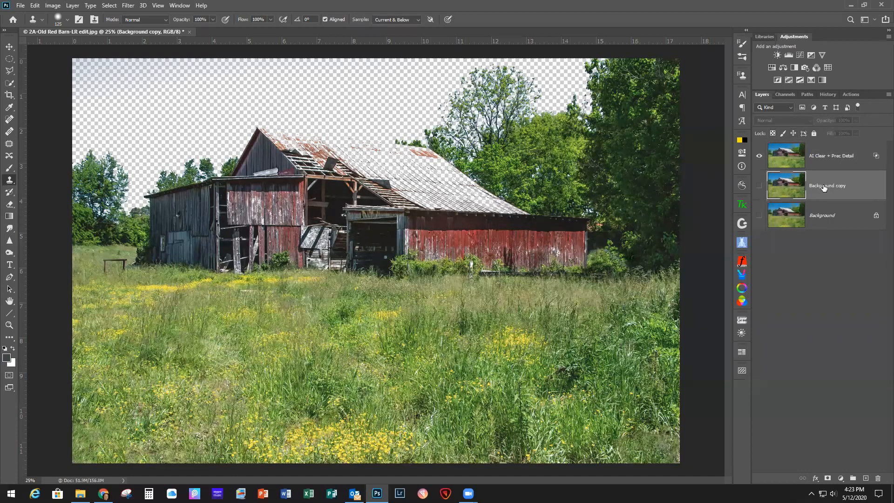
{"action": "left_click", "coordinate": [759, 186]}
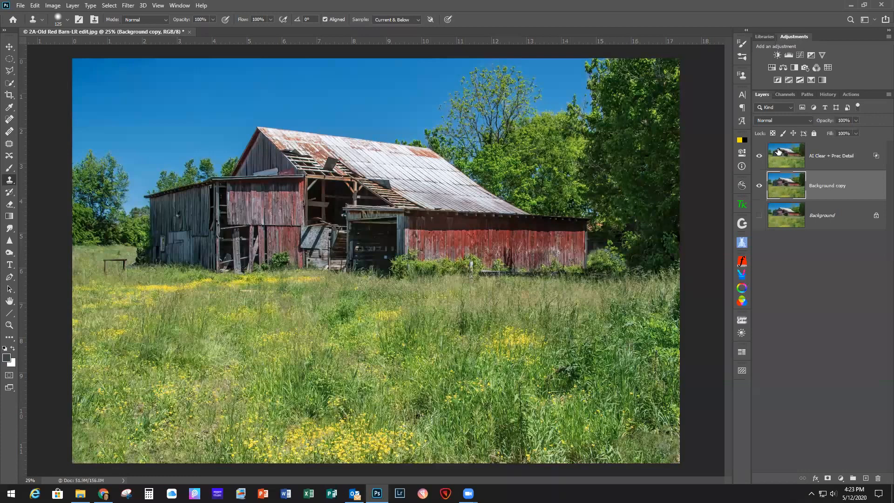
- Convert the AI Clear + Prec Detail layer to a smart object
{"action": "left_click", "coordinate": [820, 153]}
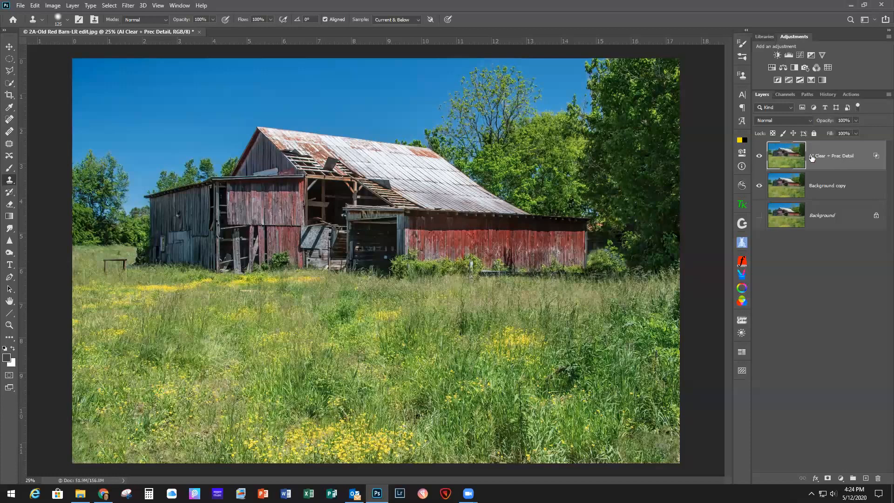
{"action": "right_click", "coordinate": [845, 148]}
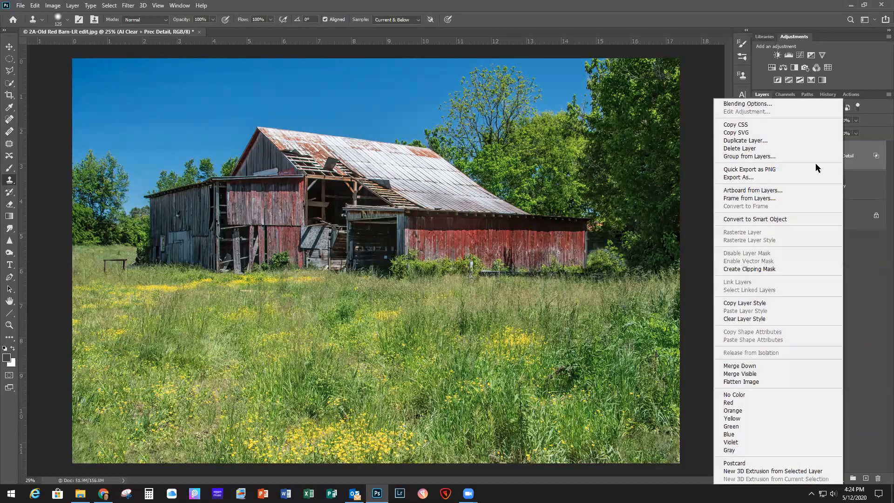
{"action": "left_click", "coordinate": [781, 219]}
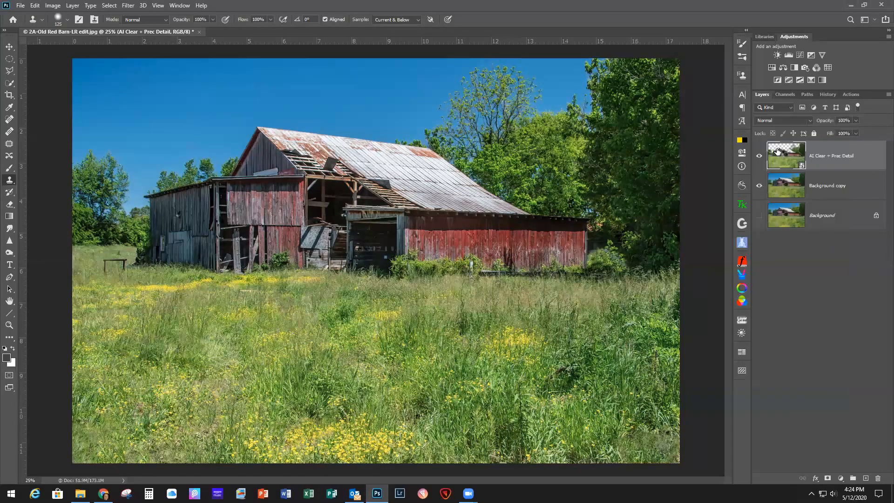
- Check the barn layer's transparency without the Background copy, and inspect the smart object's contents in its own document
{"action": "left_click", "coordinate": [759, 187]}
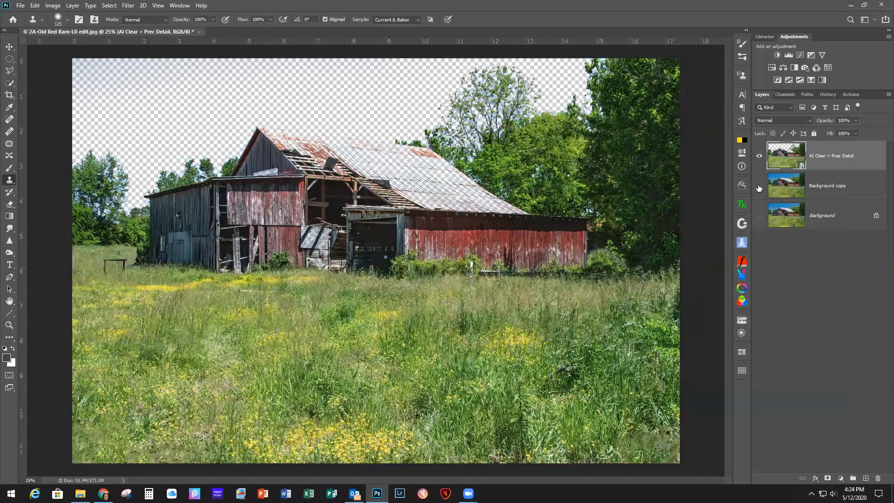
{"action": "left_click", "coordinate": [759, 186]}
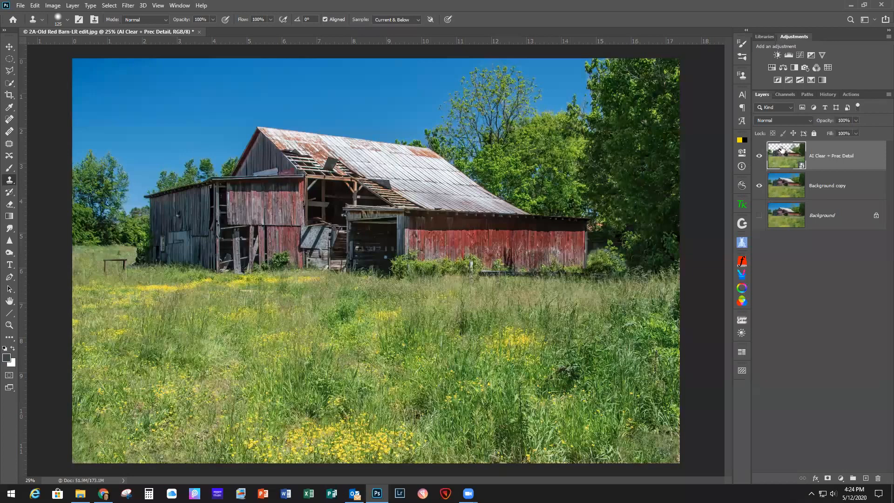
{"action": "double_click", "coordinate": [801, 166]}
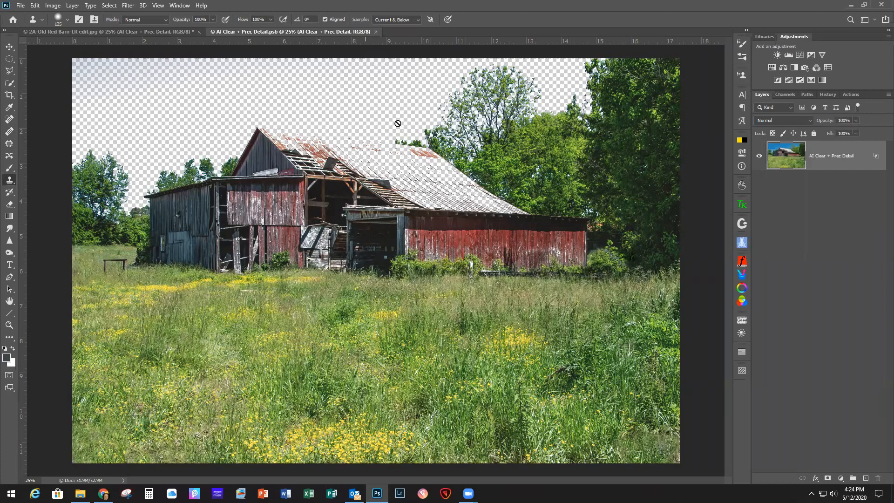
{"action": "key", "text": "ctrl+w"}
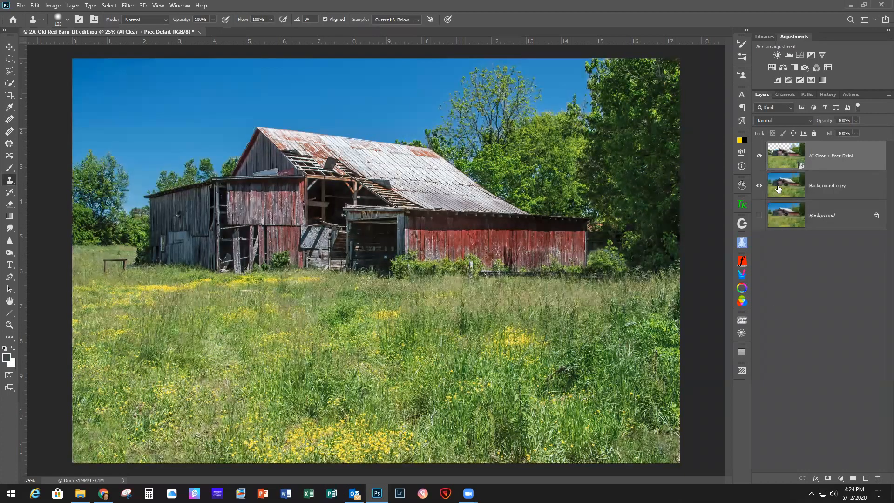
- Add a white layer mask to the Background copy layer and ready a black 500 px brush at 100% opacity
{"action": "left_click", "coordinate": [778, 189]}
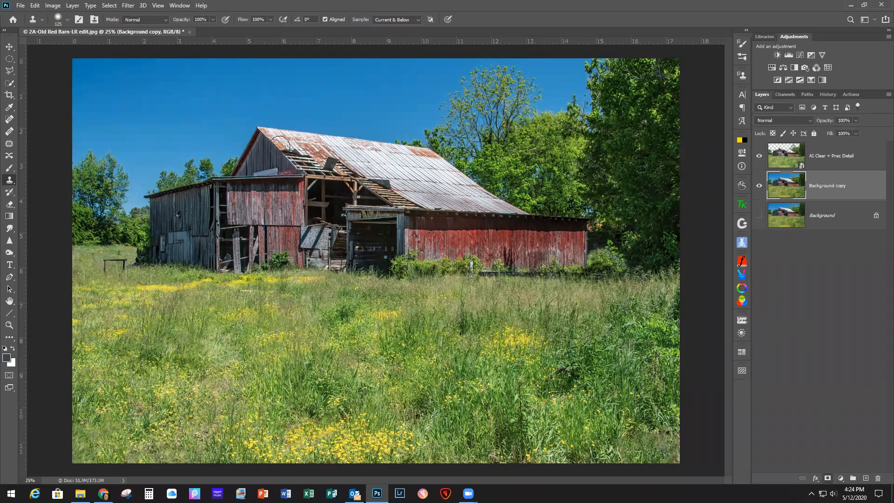
{"action": "left_click", "coordinate": [10, 168]}
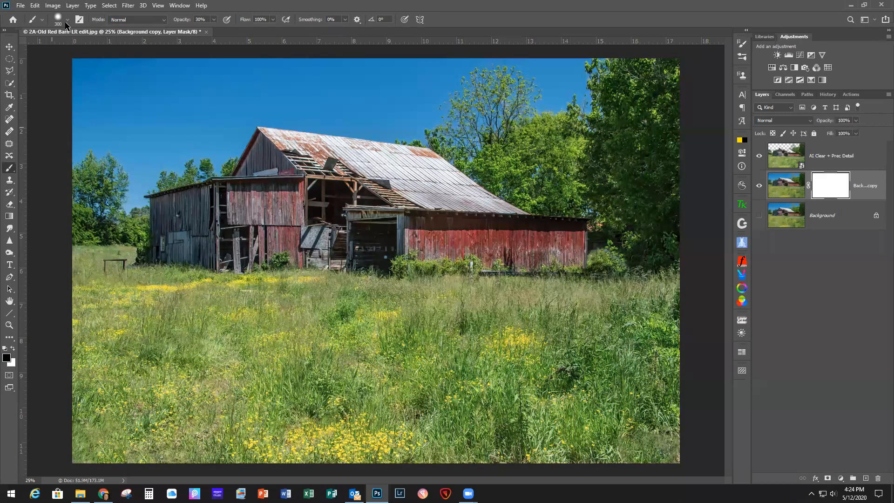
{"action": "key", "text": "bracketright"}
{"action": "key", "text": "bracketright"}
{"action": "key", "text": "bracketright"}
{"action": "key", "text": "bracketright"}
{"action": "key", "text": "bracketright"}
{"action": "key", "text": "bracketright"}
{"action": "left_click", "coordinate": [213, 19]}
{"action": "left_click_drag", "start_coordinate": [213, 30], "coordinate": [256, 33]}
- Paint black on the Background copy mask to hide the upper sky and the open sky beside the barn
{"action": "left_click_drag", "start_coordinate": [92, 82], "coordinate": [499, 69]}
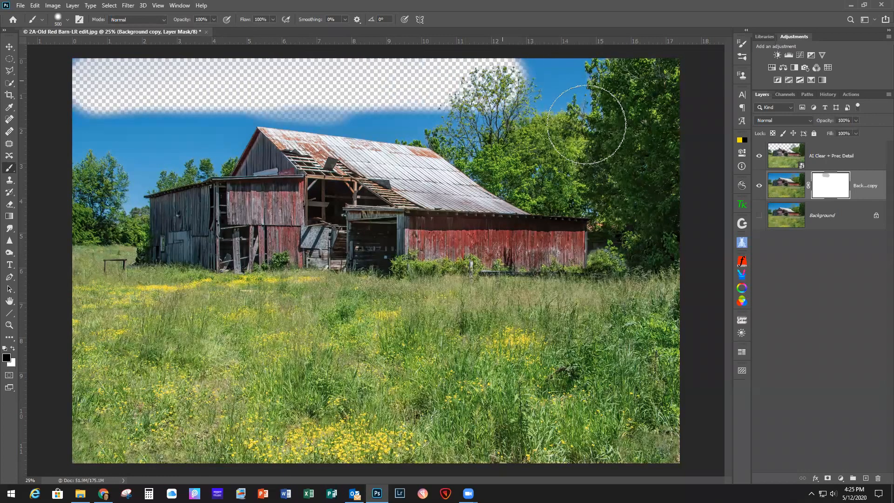
{"action": "left_click_drag", "start_coordinate": [96, 110], "coordinate": [91, 121]}
{"action": "mouse_move", "coordinate": [94, 188]}
{"action": "left_mouse_down"}
{"action": "mouse_move", "coordinate": [104, 203]}
{"action": "mouse_move", "coordinate": [105, 170]}
{"action": "mouse_move", "coordinate": [97, 168]}
{"action": "mouse_move", "coordinate": [124, 125]}
{"action": "mouse_move", "coordinate": [164, 120]}
{"action": "mouse_move", "coordinate": [127, 160]}
{"action": "mouse_move", "coordinate": [181, 121]}
{"action": "left_mouse_up"}
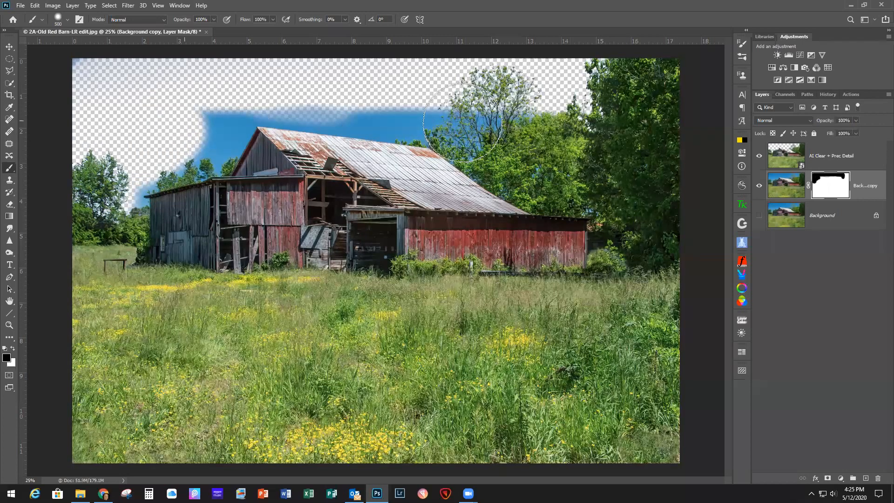
- Mask a straight strip of sky along the barn's roof ridge with a harder 175 px brush
{"action": "key", "text": "bracketleft"}
{"action": "key", "text": "bracketleft"}
{"action": "key", "text": "bracketleft"}
{"action": "key", "text": "bracketleft"}
{"action": "key", "text": "bracketleft"}
{"action": "key", "text": "bracketleft"}
{"action": "left_click", "coordinate": [67, 20]}
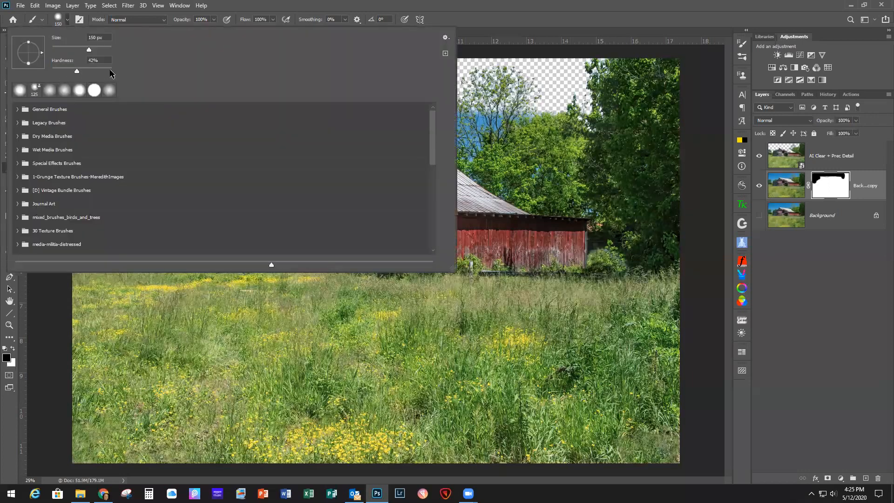
{"action": "left_click", "coordinate": [242, 5]}
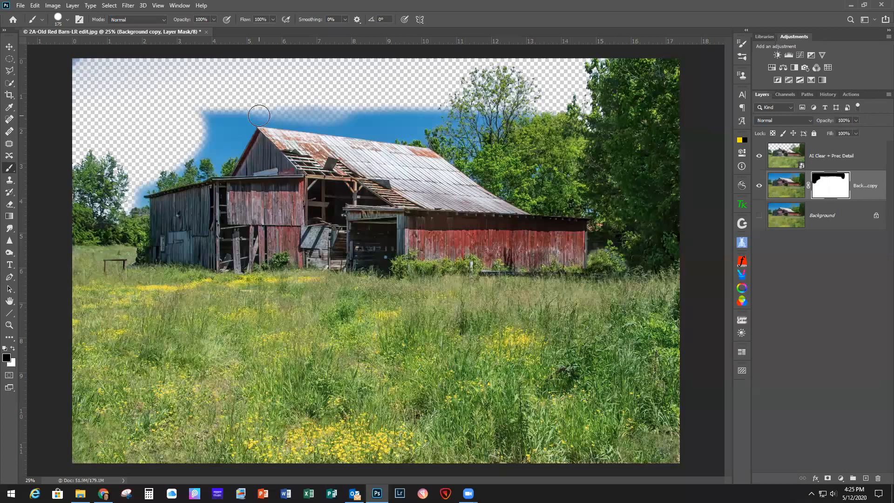
{"action": "left_click", "coordinate": [259, 115]}
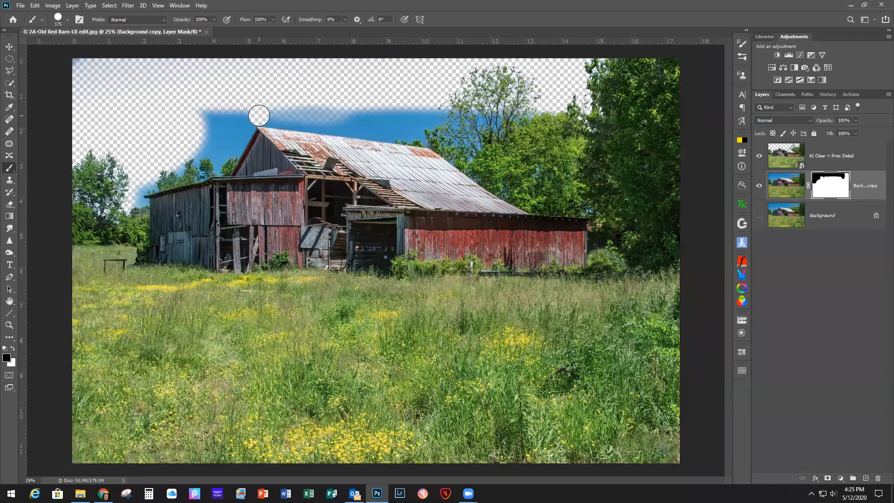
{"action": "left_click", "coordinate": [427, 136], "text": "shift"}
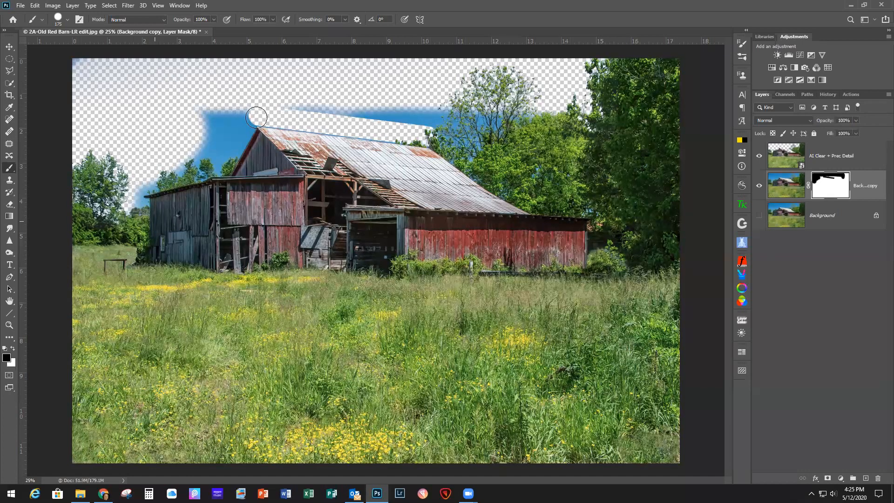
- Mask the leftover blue sky along the barn's roofline and behind the trees next to its sloping roof end
{"action": "scroll", "coordinate": [255, 149], "scroll_direction": "up", "scroll_amount": 1}
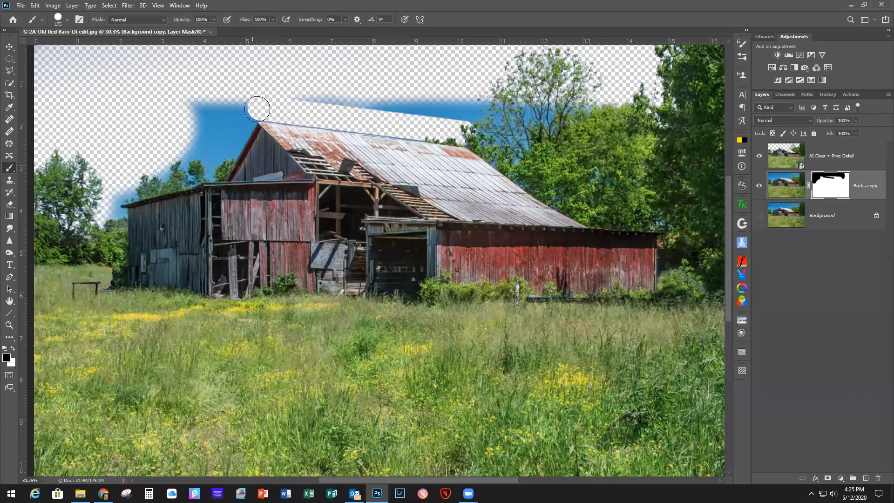
{"action": "left_click_drag", "start_coordinate": [257, 109], "coordinate": [266, 106]}
{"action": "mouse_move", "coordinate": [298, 92]}
{"action": "left_mouse_down"}
{"action": "mouse_move", "coordinate": [493, 120]}
{"action": "mouse_move", "coordinate": [482, 139]}
{"action": "left_mouse_up"}
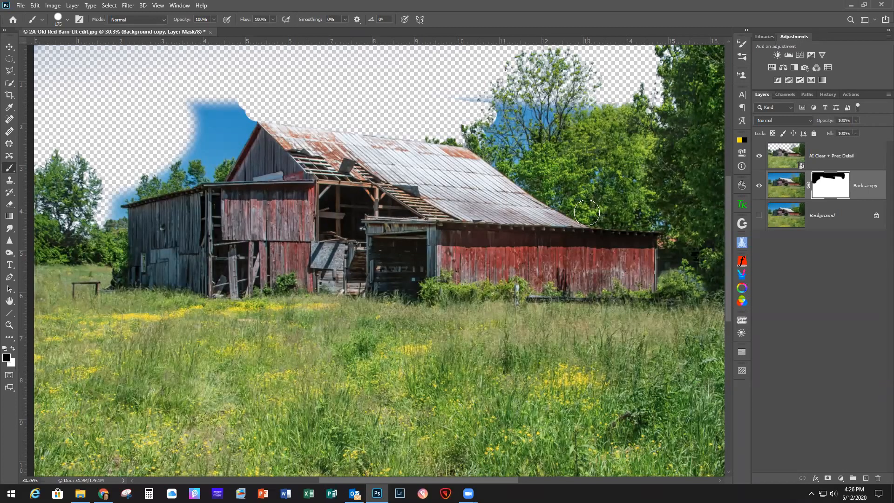
{"action": "left_click", "coordinate": [586, 212], "text": "shift"}
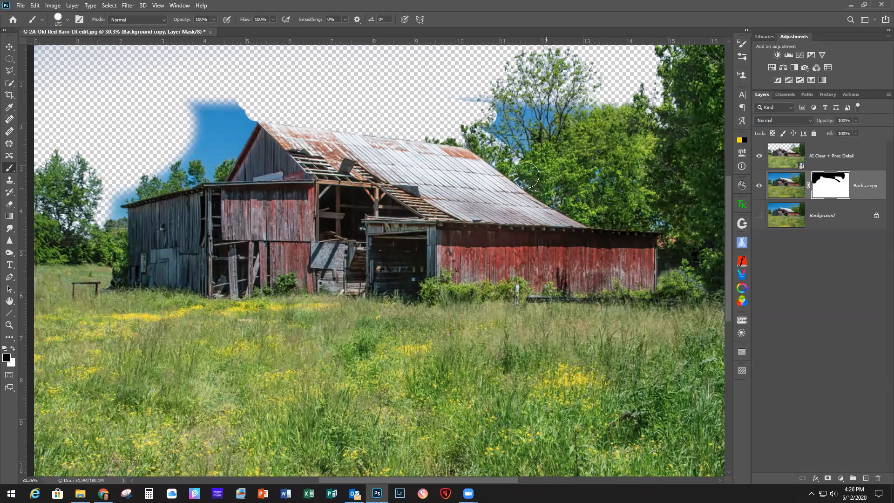
{"action": "mouse_move", "coordinate": [577, 108]}
{"action": "left_mouse_down"}
{"action": "mouse_move", "coordinate": [516, 108]}
{"action": "mouse_move", "coordinate": [525, 144]}
{"action": "mouse_move", "coordinate": [565, 126]}
{"action": "mouse_move", "coordinate": [611, 163]}
{"action": "left_mouse_up"}
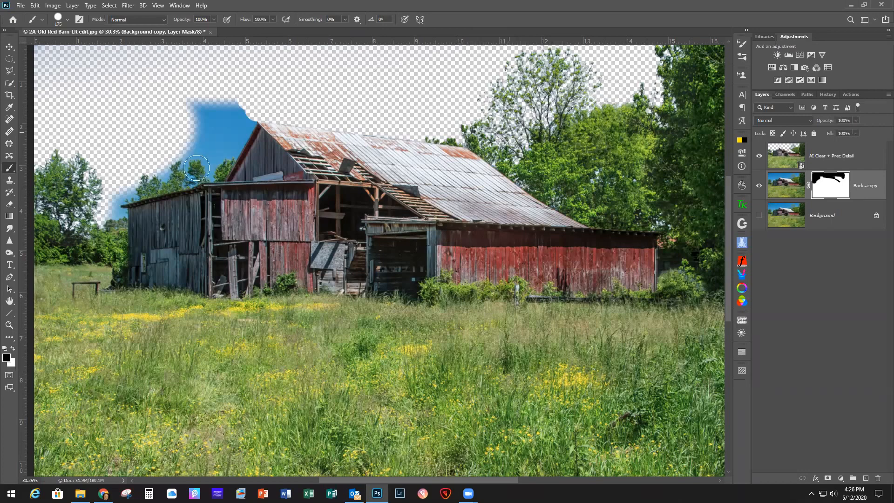
- Mask the remaining blue sky between the barn's gable and the distant trees on the far side of the shed
{"action": "mouse_move", "coordinate": [207, 167]}
{"action": "left_mouse_down"}
{"action": "mouse_move", "coordinate": [216, 167]}
{"action": "mouse_move", "coordinate": [235, 115]}
{"action": "mouse_move", "coordinate": [251, 110]}
{"action": "mouse_move", "coordinate": [238, 118]}
{"action": "mouse_move", "coordinate": [218, 167]}
{"action": "mouse_move", "coordinate": [223, 158]}
{"action": "mouse_move", "coordinate": [193, 174]}
{"action": "left_mouse_up"}
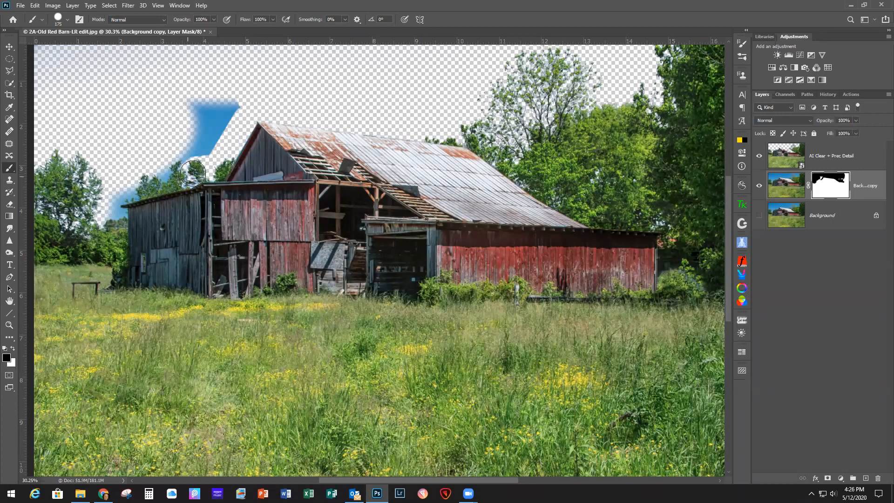
{"action": "mouse_move", "coordinate": [180, 161]}
{"action": "left_mouse_down"}
{"action": "mouse_move", "coordinate": [174, 173]}
{"action": "mouse_move", "coordinate": [119, 187]}
{"action": "left_mouse_up"}
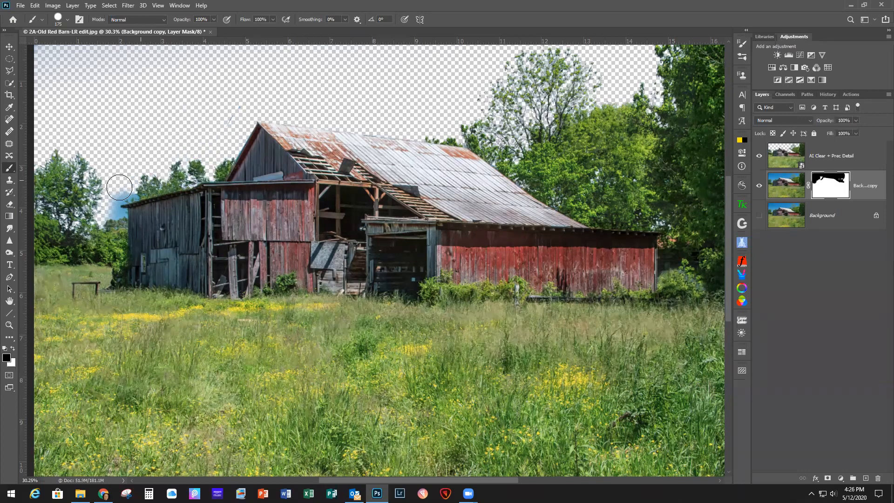
{"action": "mouse_move", "coordinate": [96, 207]}
{"action": "left_mouse_down"}
{"action": "mouse_move", "coordinate": [121, 194]}
{"action": "mouse_move", "coordinate": [102, 205]}
{"action": "mouse_move", "coordinate": [113, 218]}
{"action": "mouse_move", "coordinate": [88, 229]}
{"action": "left_mouse_up"}
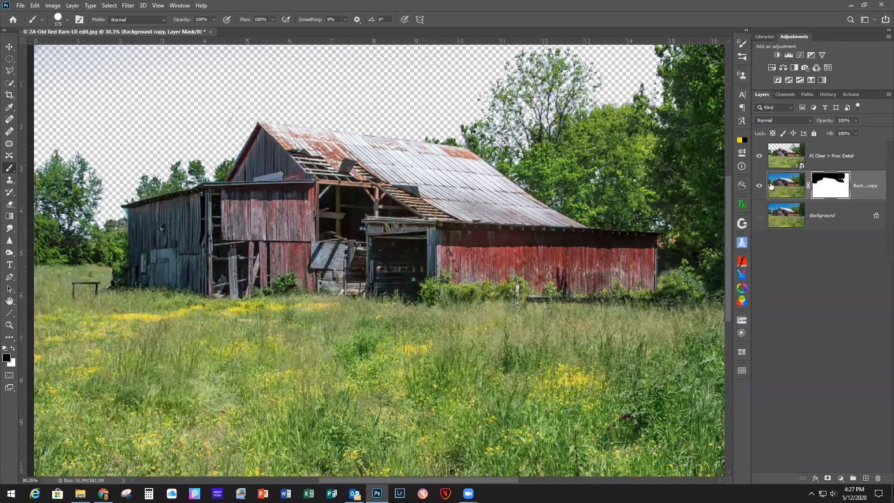
- Place the 2B-TN-1 sky image and move its layer beneath the masked Background copy
{"action": "left_click", "coordinate": [867, 181]}
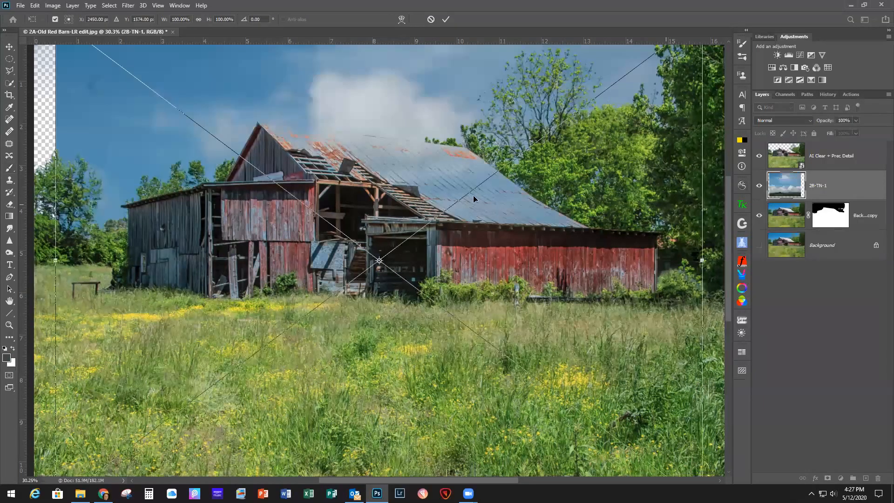
{"action": "key", "text": "Return"}
{"action": "left_click_drag", "start_coordinate": [842, 185], "coordinate": [840, 240]}
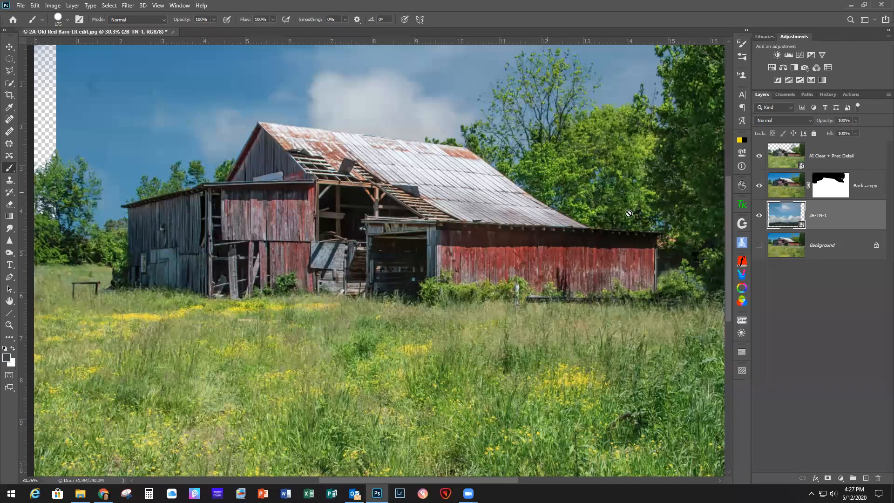
- Free-transform the 2B-TN-1 sky layer, moving it up so its white clouds sit behind the barn roof
{"action": "left_click", "coordinate": [833, 252]}
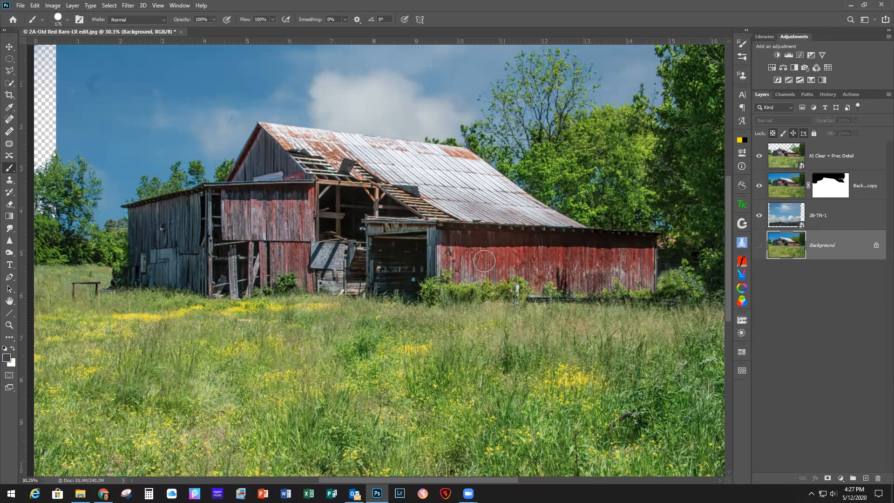
{"action": "scroll", "coordinate": [487, 264], "scroll_direction": "down", "scroll_amount": 3}
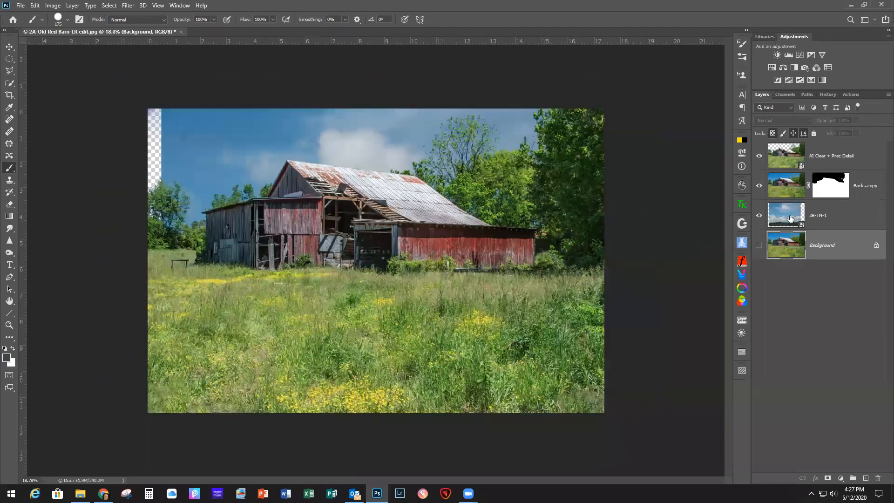
{"action": "left_click", "coordinate": [790, 219]}
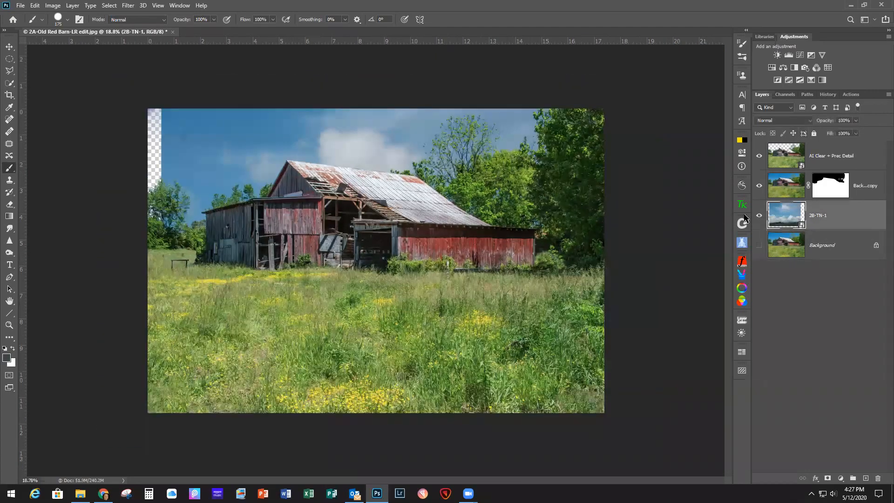
{"action": "key", "text": "ctrl+t"}
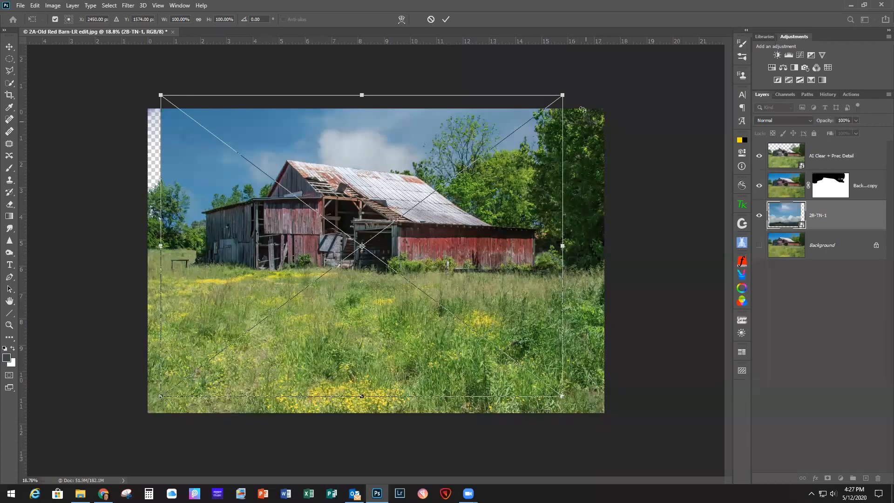
{"action": "left_click_drag", "start_coordinate": [469, 243], "coordinate": [457, 104]}
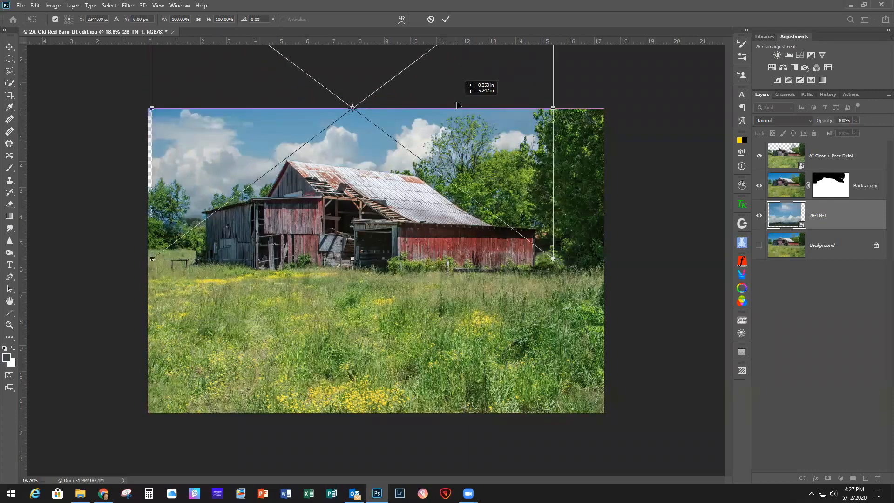
{"action": "left_click_drag", "start_coordinate": [456, 96], "coordinate": [449, 97]}
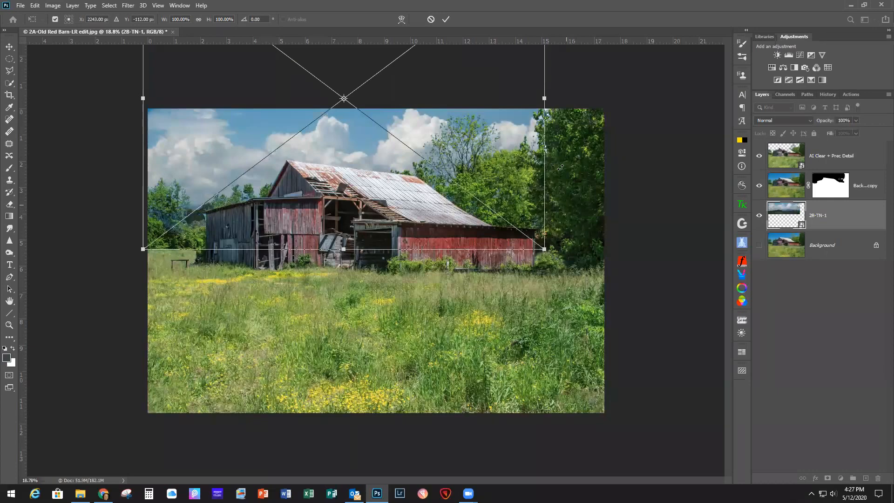
- Stretch the sky layer to about 104.5% width, fine-tune its position behind the barn and apply the transform
{"action": "left_click_drag", "start_coordinate": [543, 249], "coordinate": [564, 250]}
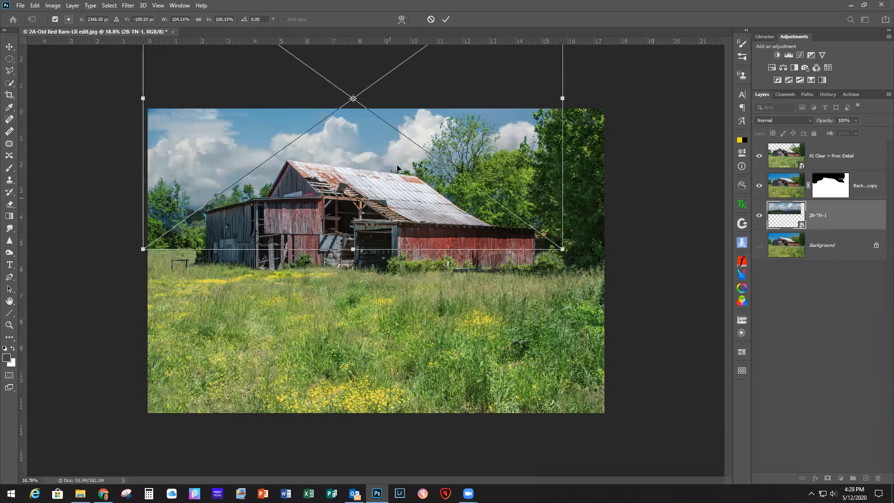
{"action": "left_click_drag", "start_coordinate": [397, 162], "coordinate": [416, 114]}
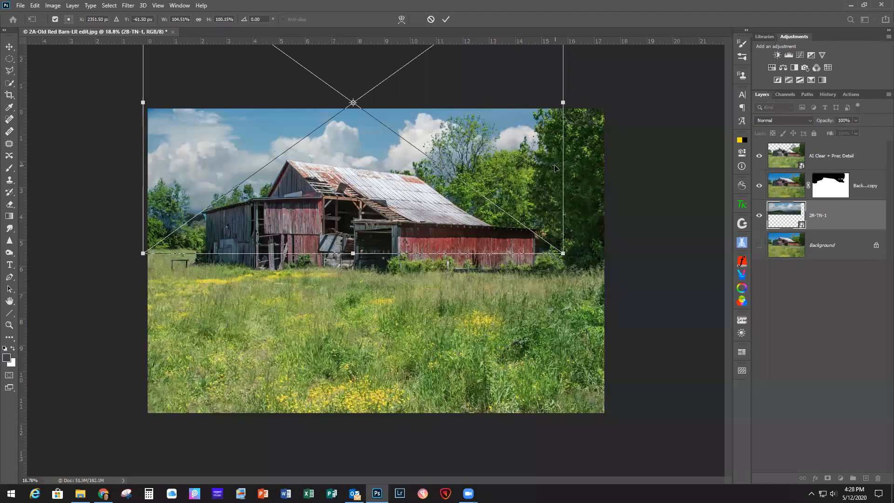
{"action": "left_click_drag", "start_coordinate": [513, 182], "coordinate": [506, 181]}
{"action": "left_click_drag", "start_coordinate": [517, 182], "coordinate": [479, 166]}
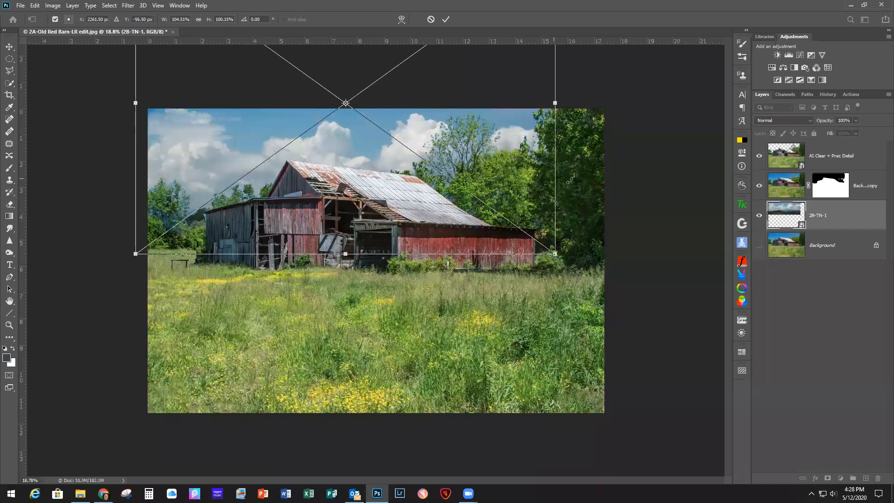
{"action": "key", "text": "Return"}
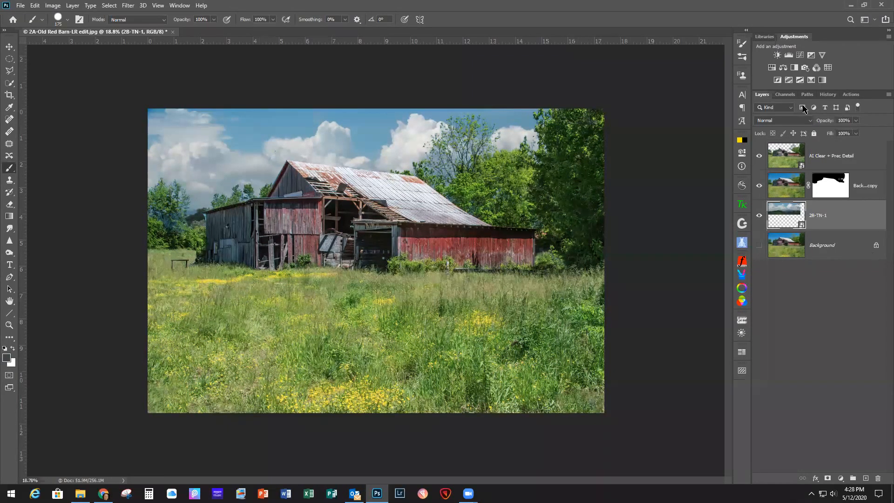
- Add a Hue/Saturation adjustment layer clipped to the 2B-TN-1 sky layer, and delete it again
{"action": "left_click", "coordinate": [773, 68]}
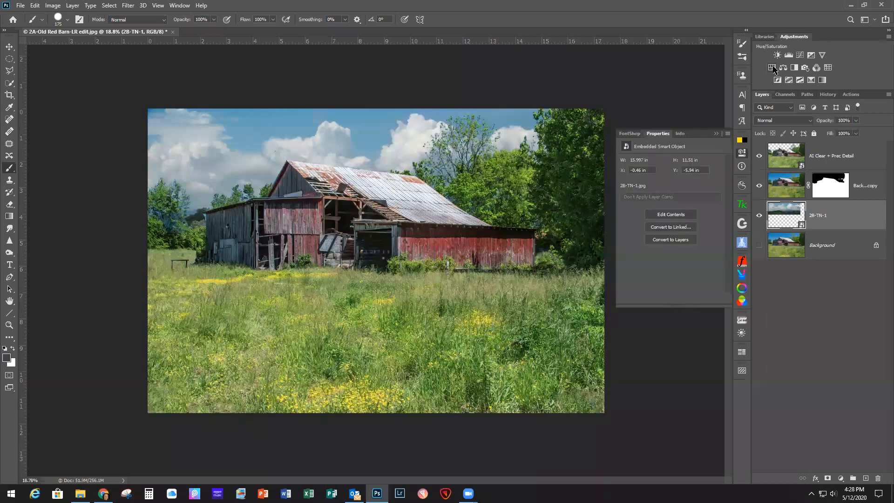
{"action": "left_click", "coordinate": [772, 68]}
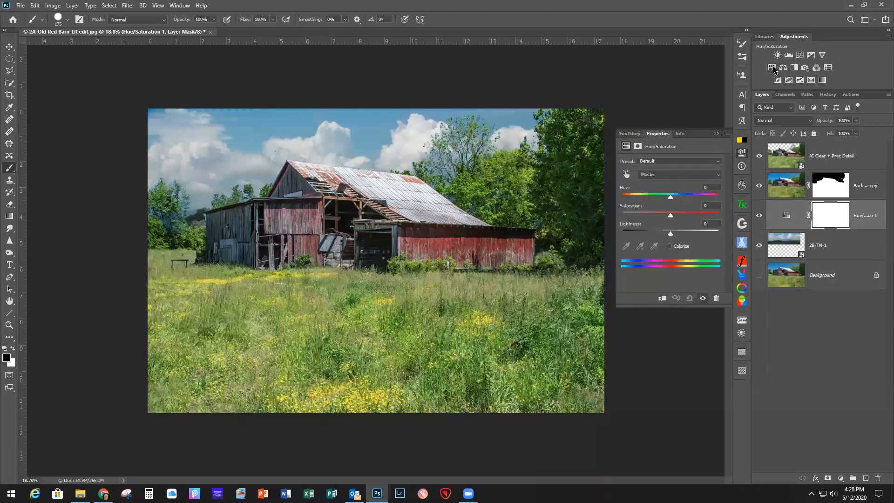
{"action": "left_click", "coordinate": [717, 133]}
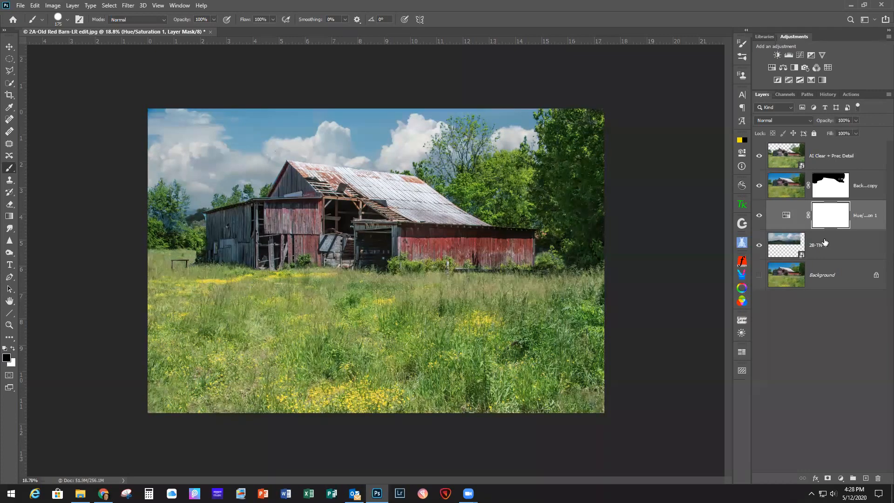
{"action": "key", "text": "ctrl+alt+g"}
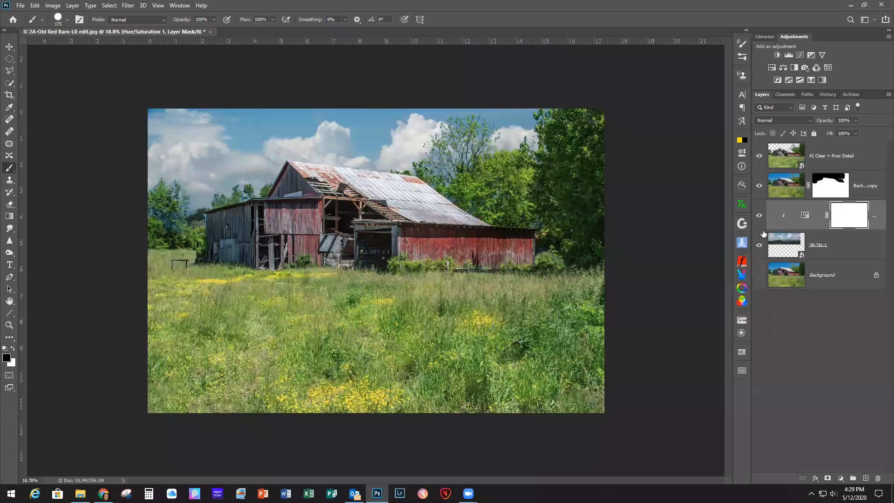
{"action": "left_click_drag", "start_coordinate": [879, 226], "coordinate": [879, 481]}
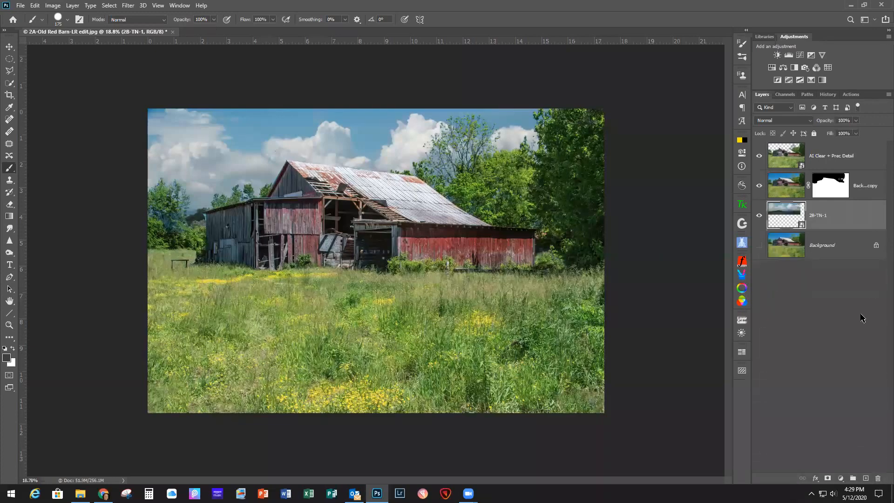
- Convert the 2B-TN-1 sky layer to a smart object and open its contents in their own document
{"action": "right_click", "coordinate": [850, 221]}
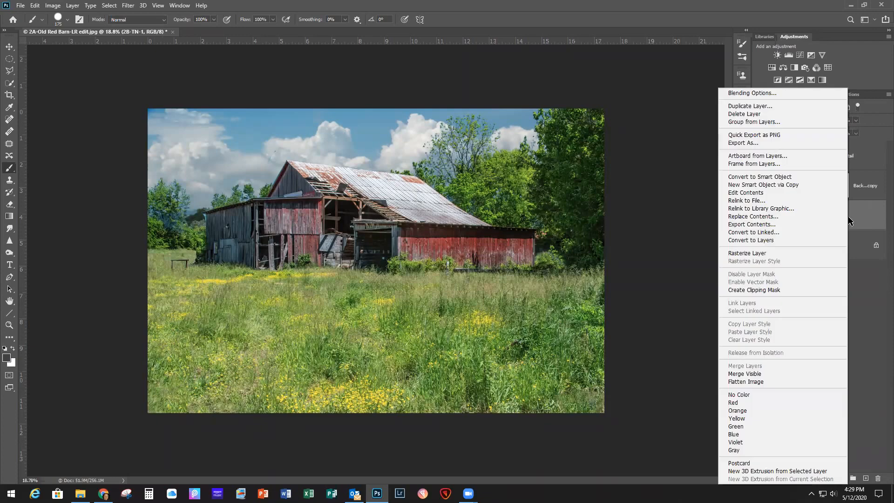
{"action": "left_click", "coordinate": [779, 177]}
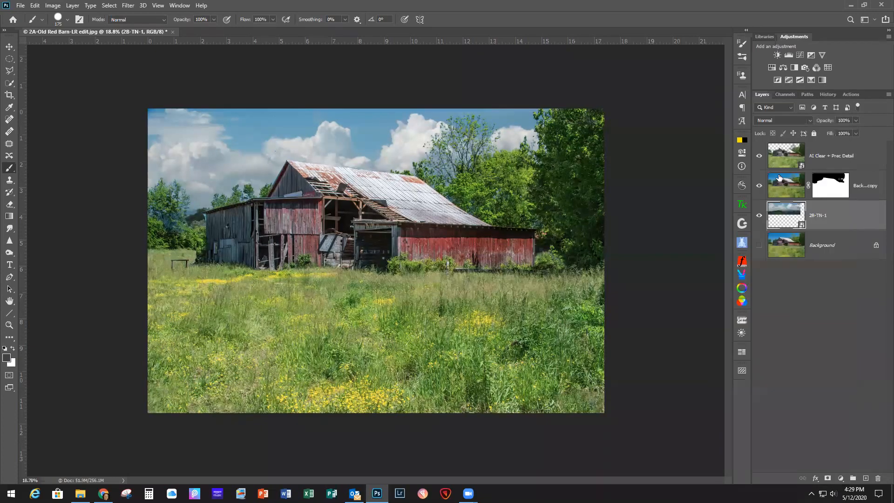
{"action": "double_click", "coordinate": [802, 225]}
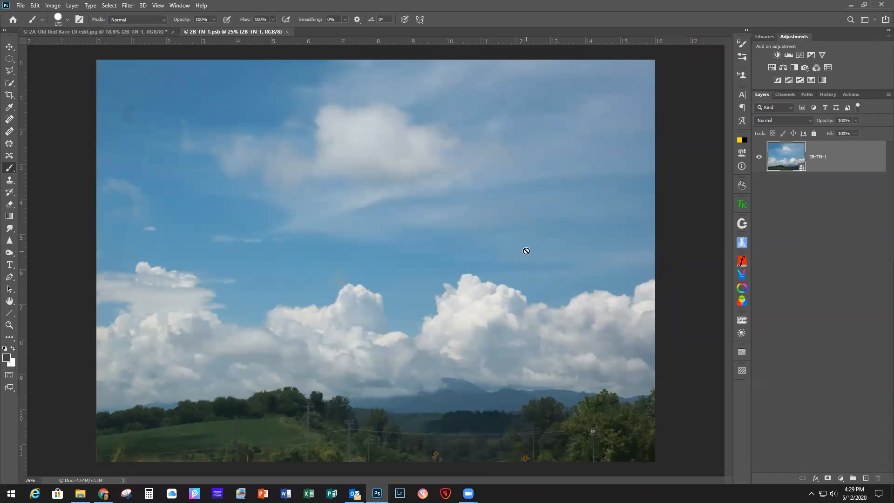
- Add a Hue/Saturation adjustment layer above the sky with hue +9, saturation +26 and lightness -9
{"action": "left_click", "coordinate": [772, 68]}
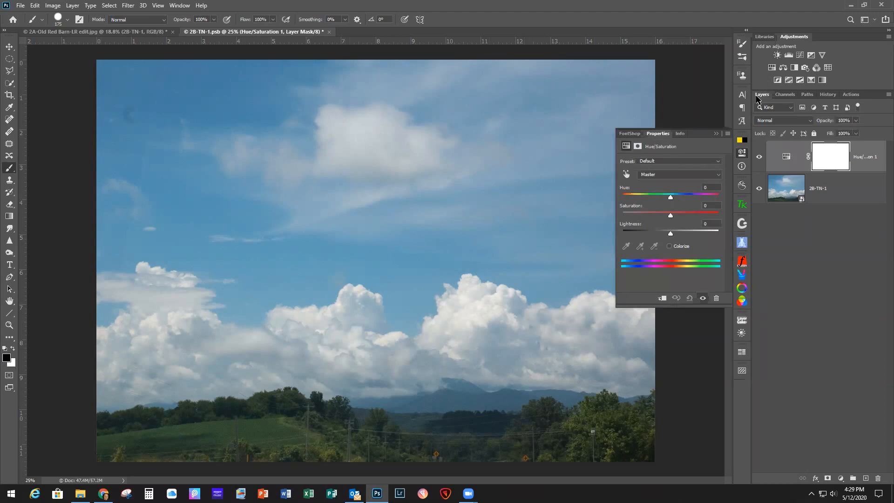
{"action": "left_click", "coordinate": [671, 197]}
{"action": "left_click_drag", "start_coordinate": [671, 198], "coordinate": [675, 199]}
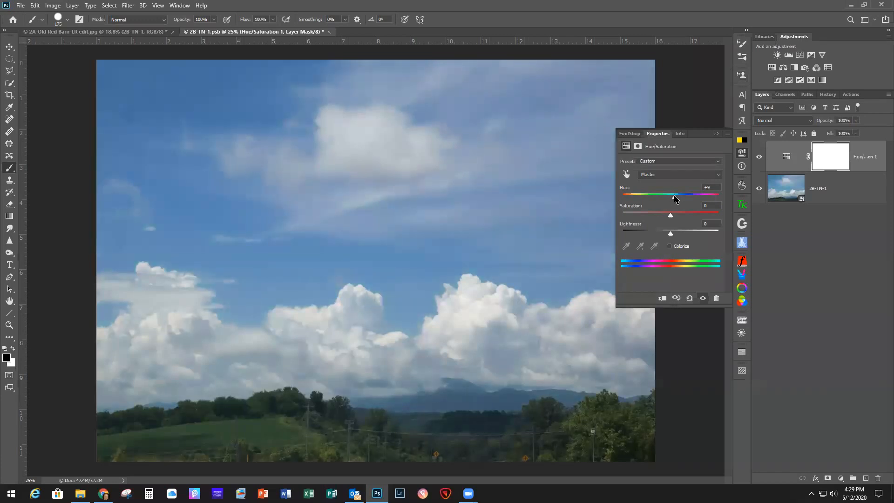
{"action": "left_click_drag", "start_coordinate": [670, 216], "coordinate": [683, 217]}
{"action": "left_click_drag", "start_coordinate": [670, 234], "coordinate": [666, 237]}
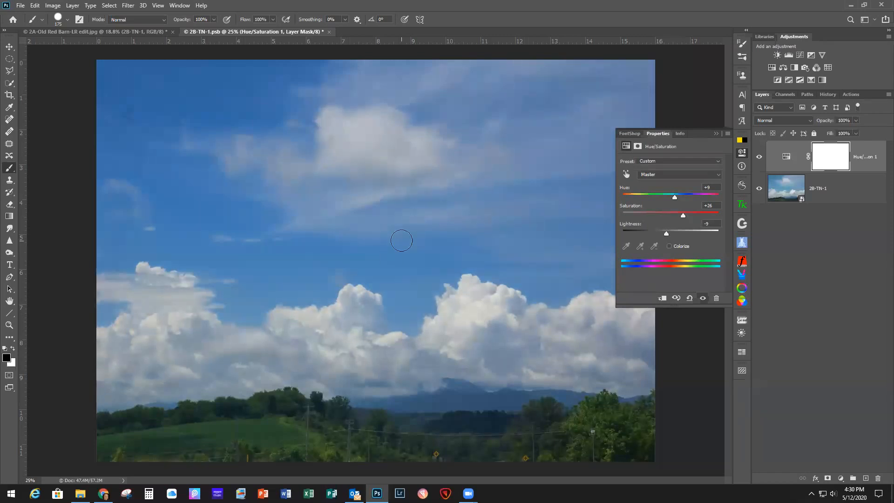
{"action": "left_click", "coordinate": [716, 134]}
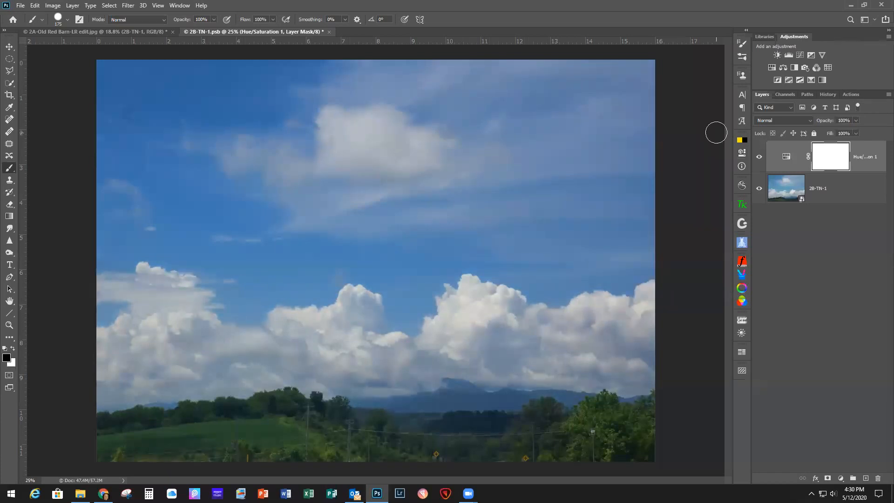
- Save and close the sky's smart object contents, and briefly reopen them from the 2B-TN-1 layer to check the adjustment
{"action": "left_click", "coordinate": [330, 32]}
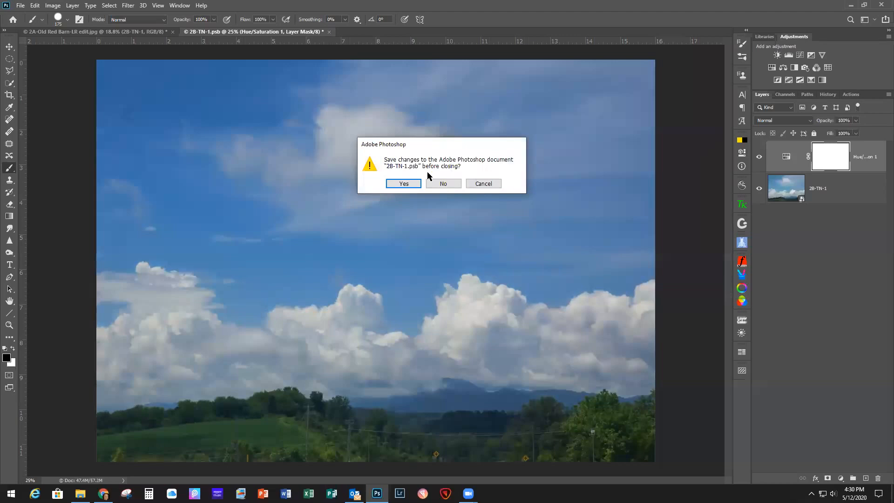
{"action": "left_click", "coordinate": [402, 184]}
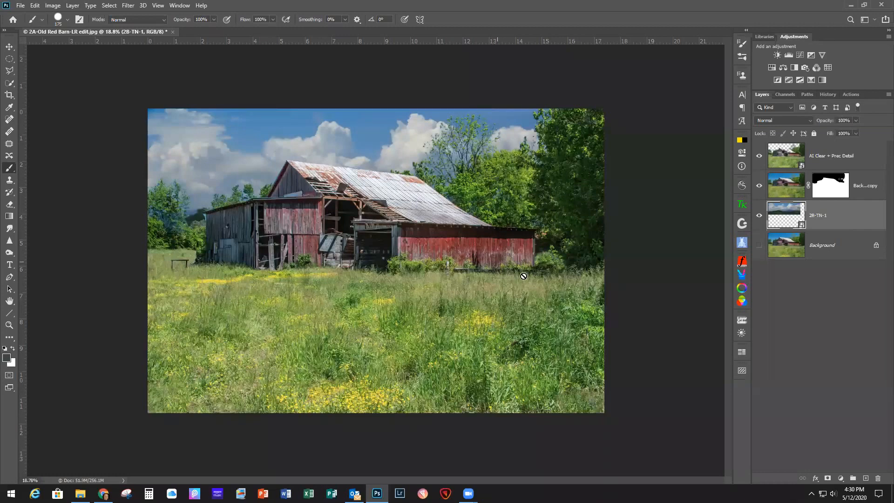
{"action": "double_click", "coordinate": [802, 226]}
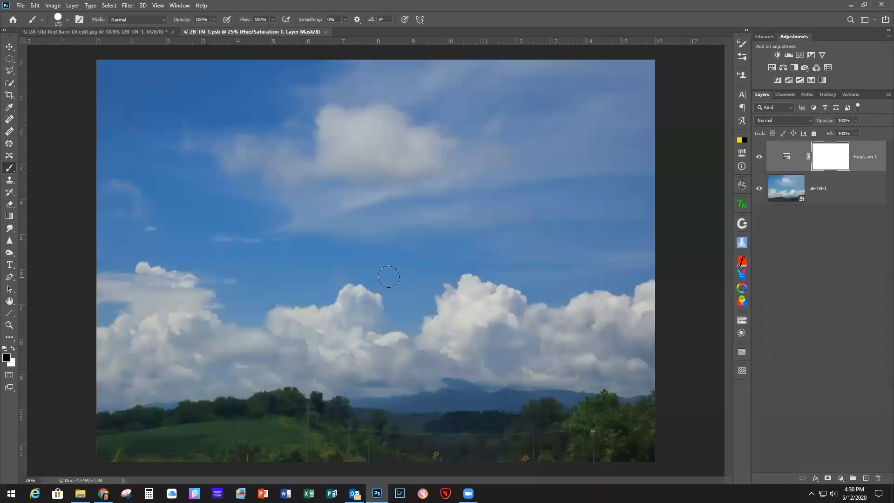
{"action": "left_click", "coordinate": [325, 31]}
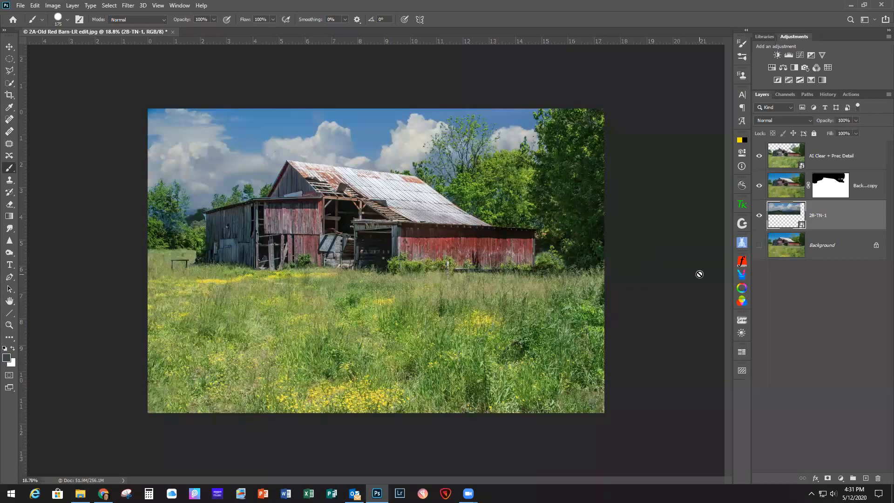
- Stamp all visible layers into a new top layer named Merged, and duplicate that layer
{"action": "left_click", "coordinate": [861, 158]}
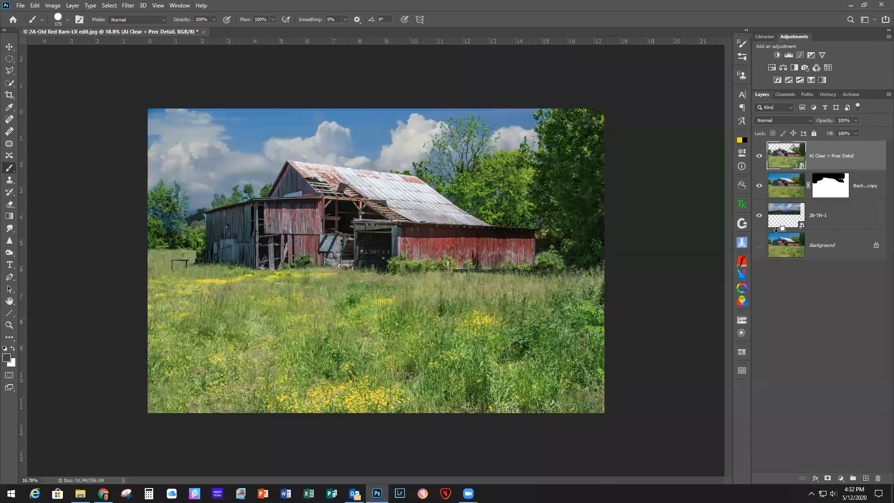
{"action": "key", "text": "ctrl+shift+alt+e"}
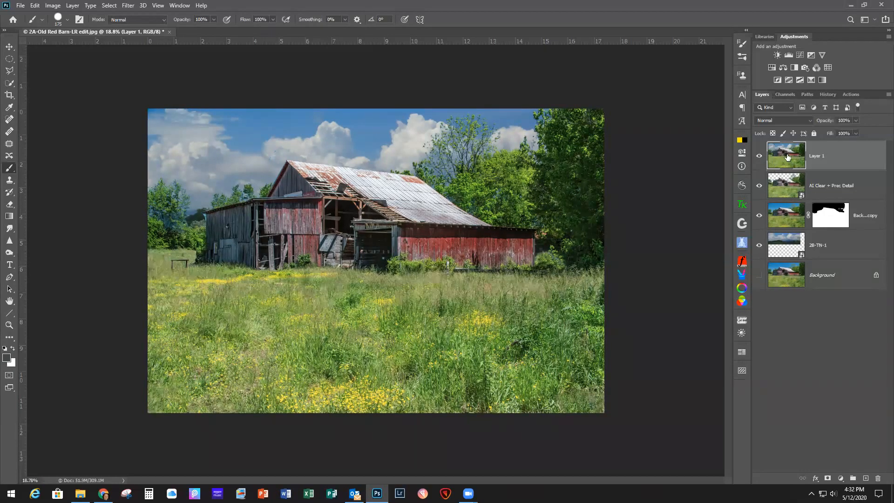
{"action": "double_click", "coordinate": [816, 154]}
{"action": "type", "text": "Merged"}
{"action": "key", "text": "Return"}
{"action": "key", "text": "ctrl+j"}
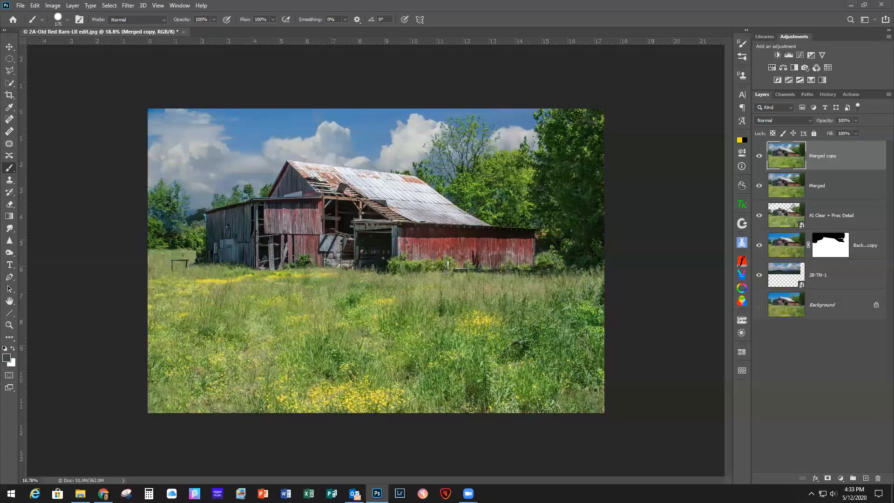
- Reopen the 2B-TN-1 smart object's contents and compare the sky with the Hue/Saturation adjustment hidden and shown
{"action": "left_click", "coordinate": [801, 284]}
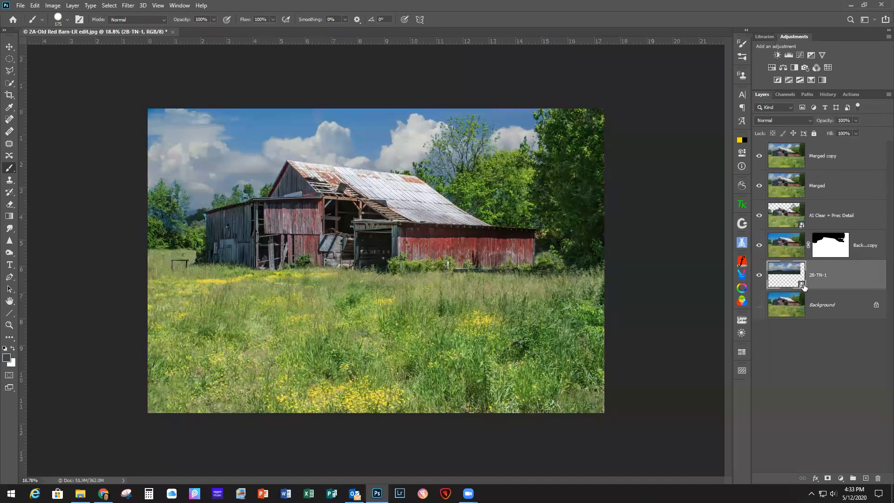
{"action": "double_click", "coordinate": [802, 285]}
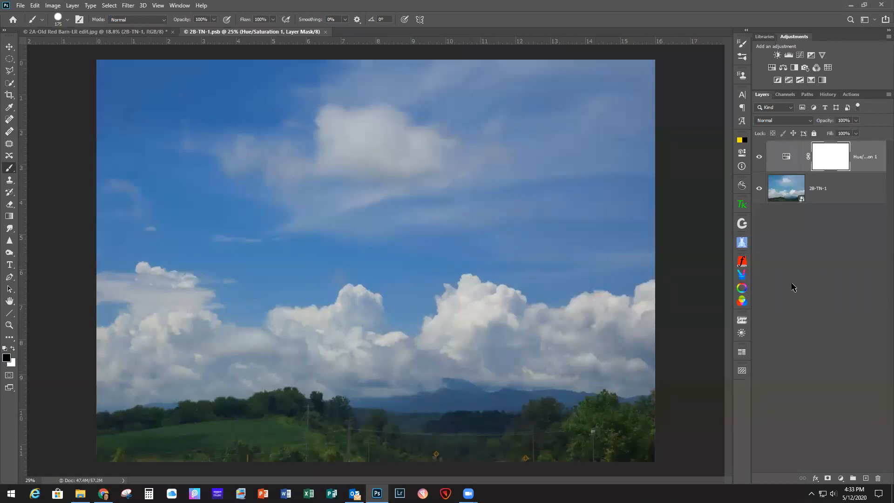
{"action": "left_click", "coordinate": [759, 159]}
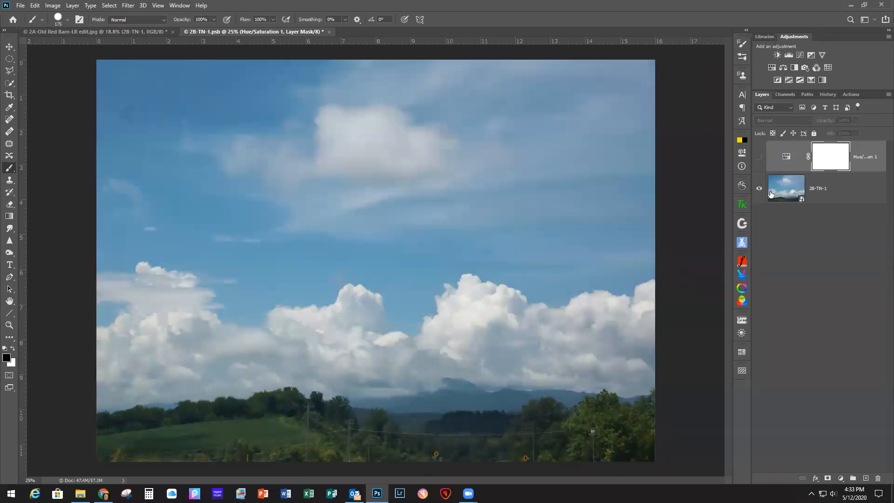
{"action": "left_click", "coordinate": [759, 159]}
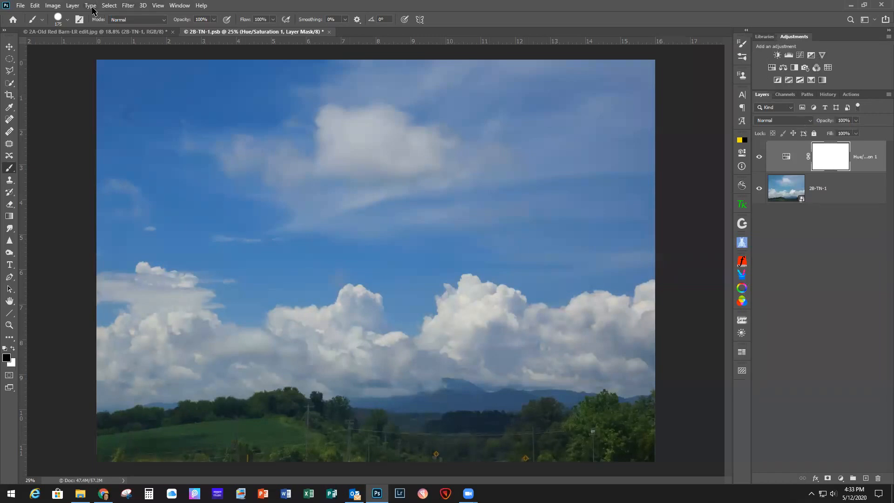
- Review the image adjustments and adjustment layer types available in the sky document, and close it without saving
{"action": "left_click", "coordinate": [54, 6]}
{"action": "mouse_move", "coordinate": [61, 30]}
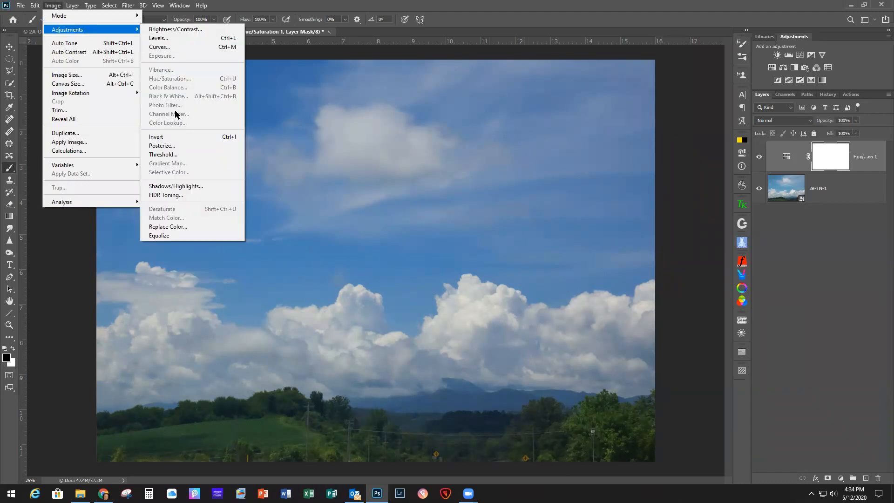
{"action": "left_click", "coordinate": [855, 196]}
{"action": "left_click", "coordinate": [855, 196]}
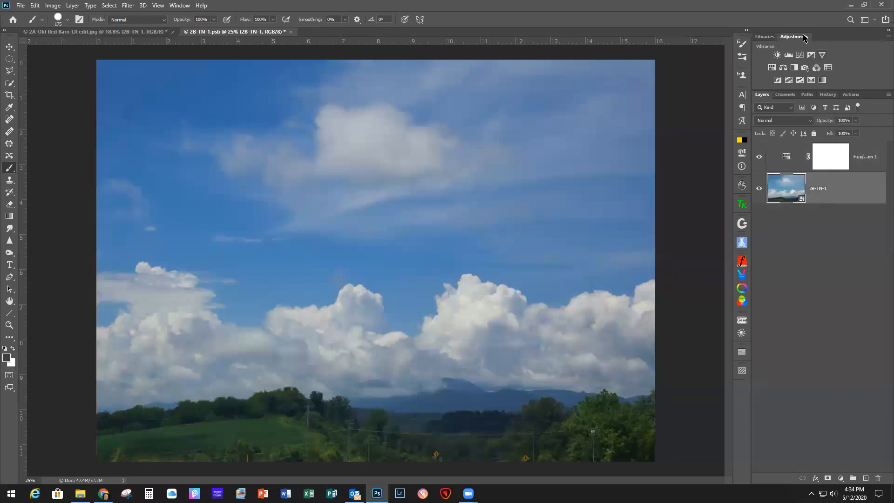
{"action": "left_click", "coordinate": [840, 479]}
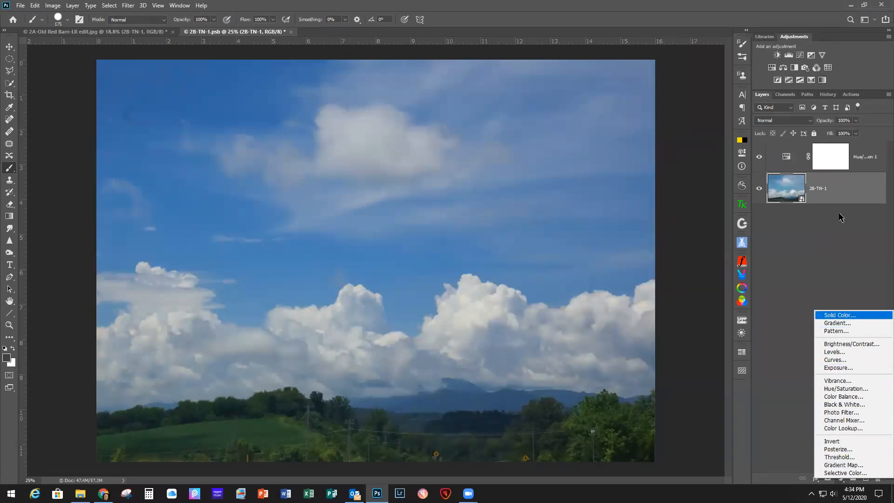
{"action": "left_click", "coordinate": [793, 290]}
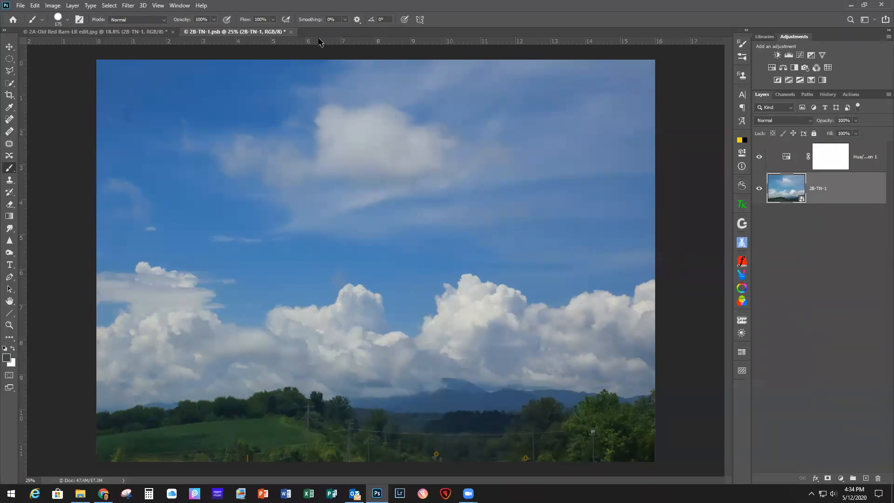
{"action": "left_click", "coordinate": [291, 32]}
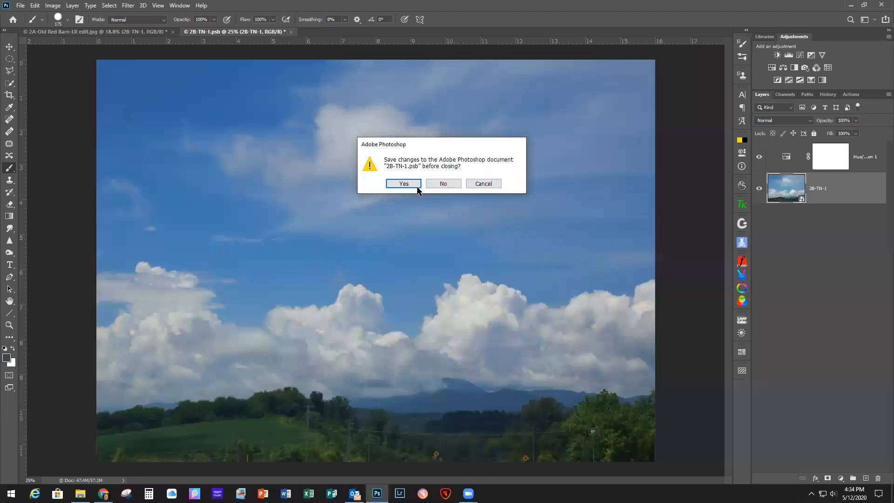
{"action": "left_click", "coordinate": [442, 184]}
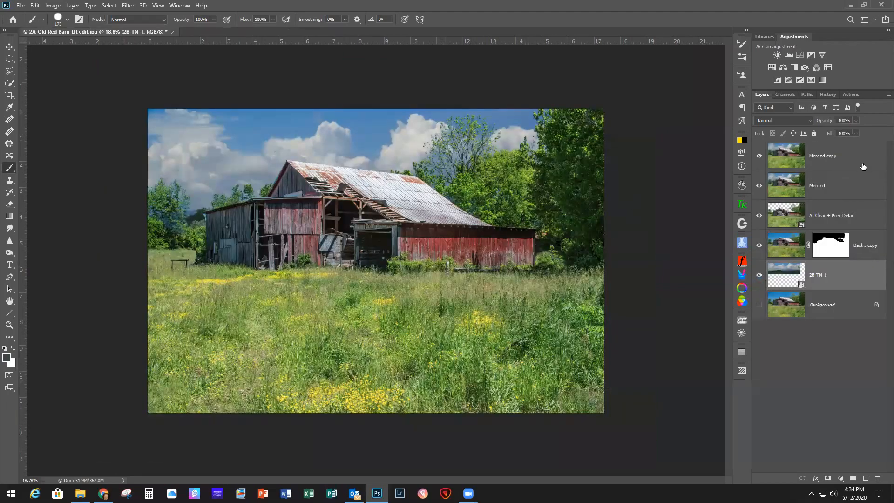
- Open the Merged copy layer in the Topaz Studio 2 filter
{"action": "left_click", "coordinate": [852, 157]}
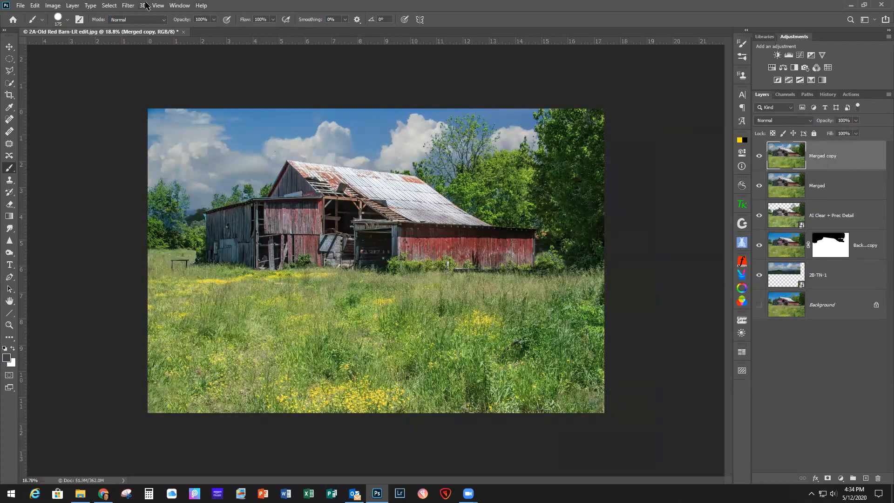
{"action": "left_click", "coordinate": [128, 6]}
{"action": "mouse_move", "coordinate": [209, 285]}
{"action": "left_click", "coordinate": [258, 284]}
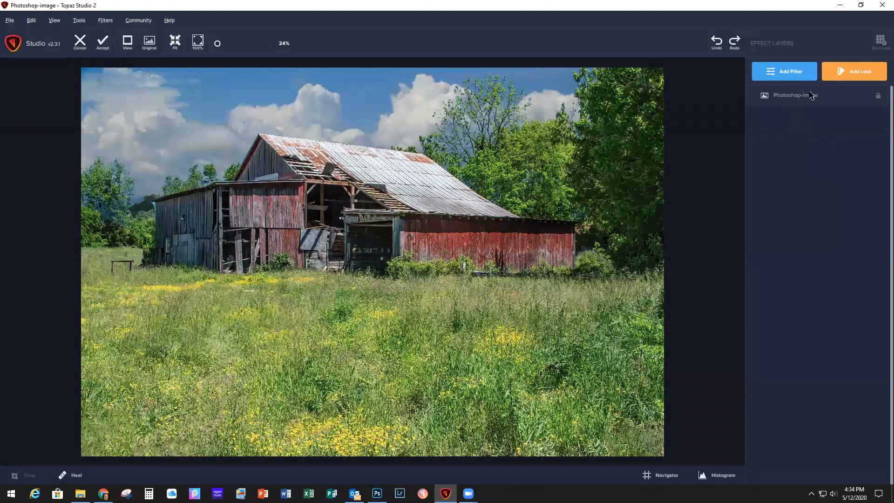
- Apply the Dingy Cream look from the Warm category to the barn image at an amount of 100
{"action": "left_click", "coordinate": [854, 71]}
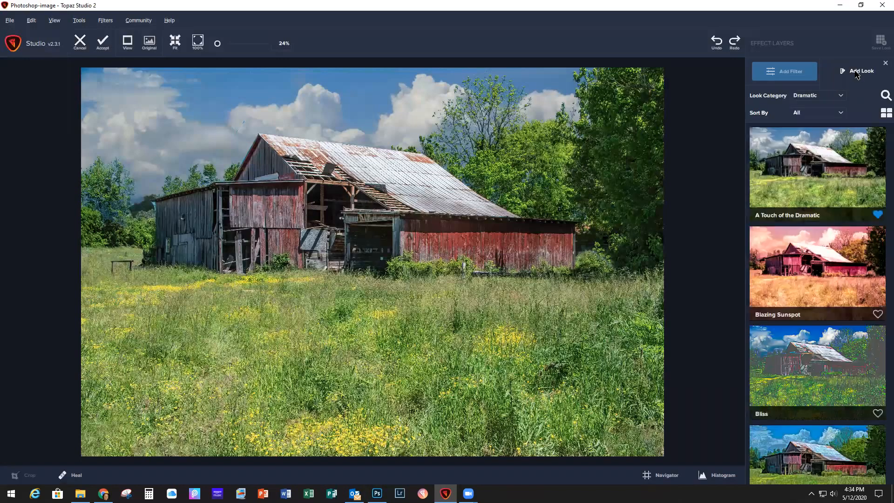
{"action": "left_click", "coordinate": [843, 96]}
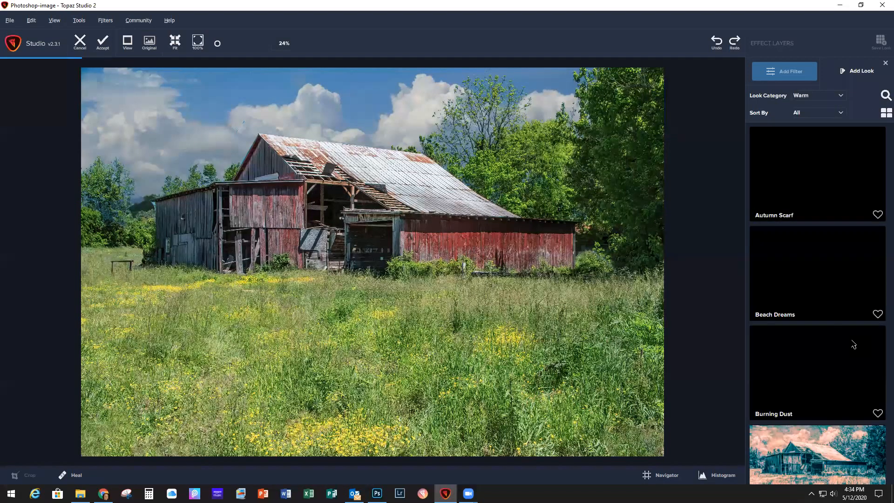
{"action": "scroll", "coordinate": [838, 322], "scroll_direction": "down", "scroll_amount": 10}
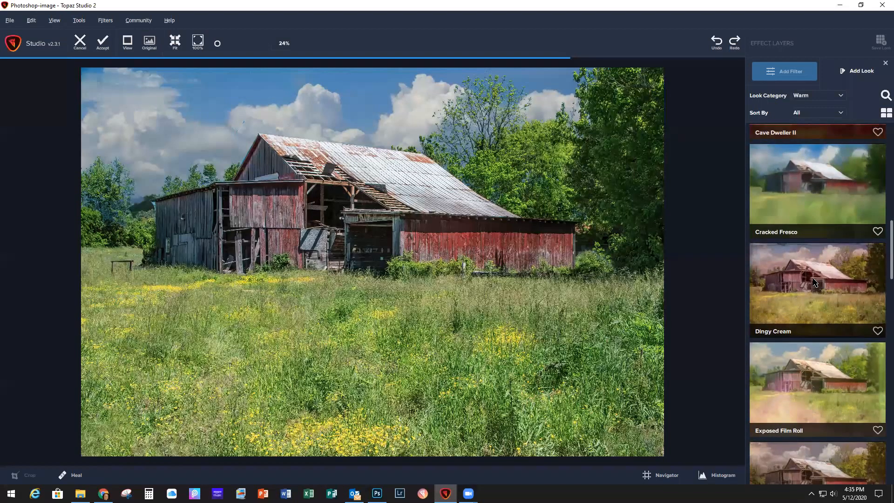
{"action": "left_click", "coordinate": [814, 283]}
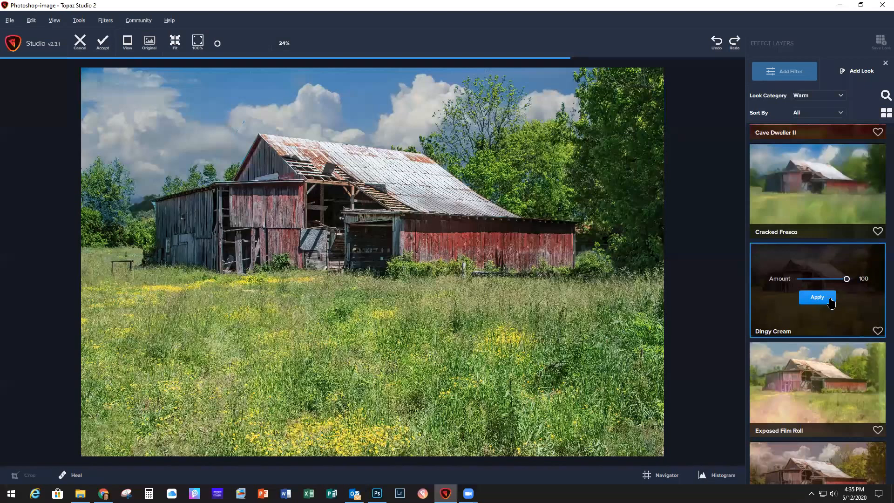
{"action": "left_click", "coordinate": [817, 298]}
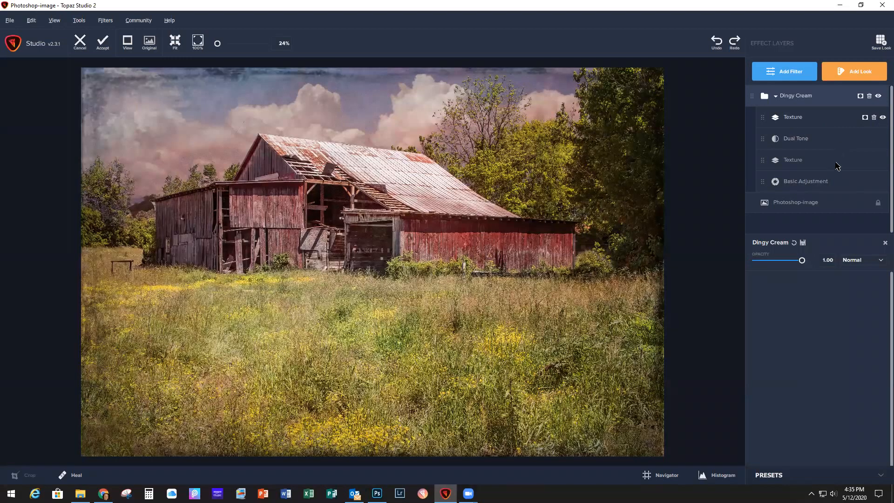
- Swap the look's uppermost Texture for the grey-beige bordered one and accept the Topaz result back into Photoshop
{"action": "left_click", "coordinate": [818, 120]}
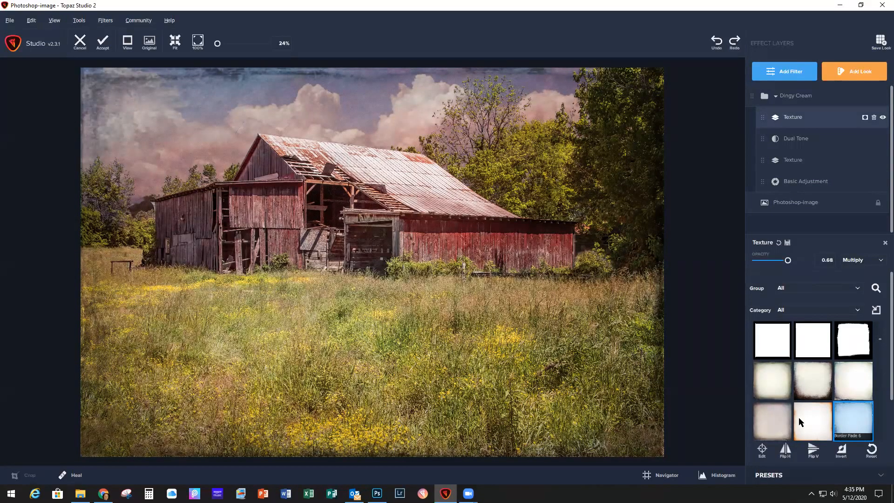
{"action": "left_click", "coordinate": [769, 421]}
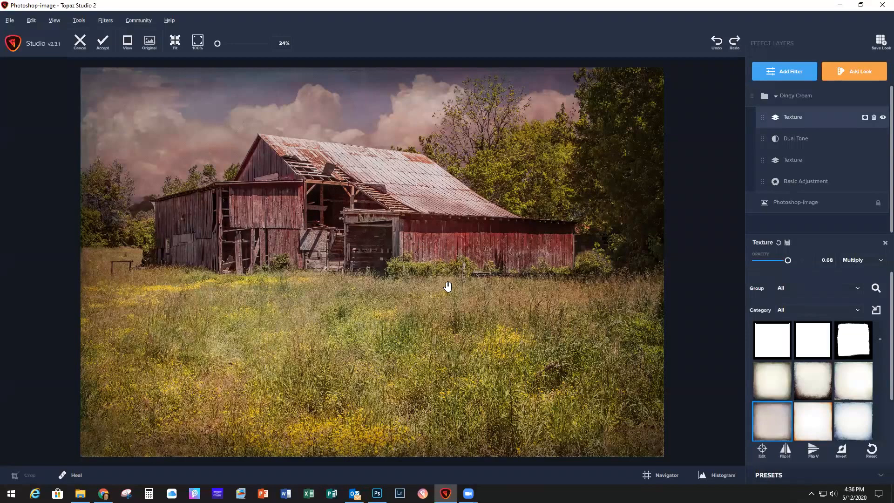
{"action": "left_click", "coordinate": [103, 43]}
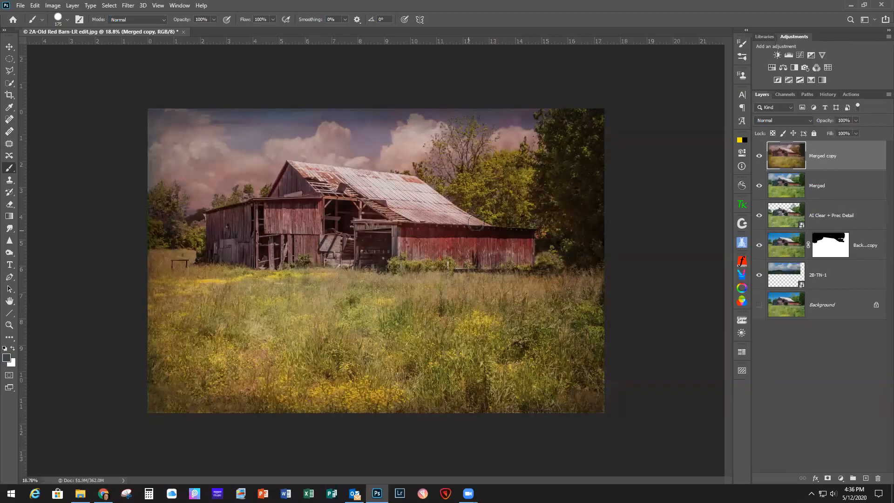
- View the whole textured barn image and close its document without saving
{"action": "key", "text": "ctrl+0"}
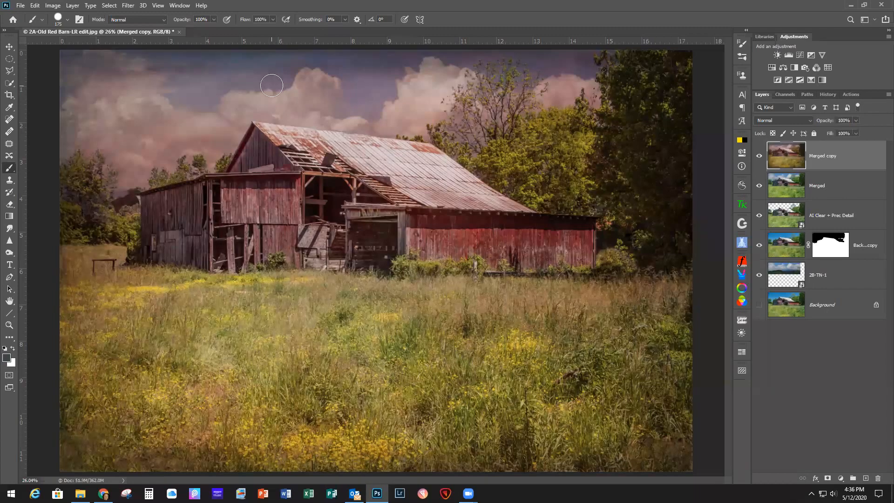
{"action": "left_click", "coordinate": [21, 5]}
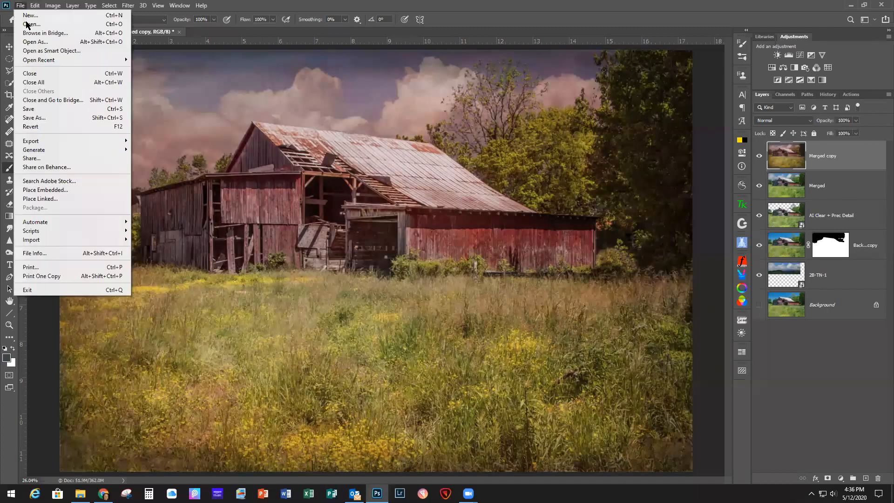
{"action": "left_click", "coordinate": [36, 76]}
{"action": "left_click", "coordinate": [455, 185]}
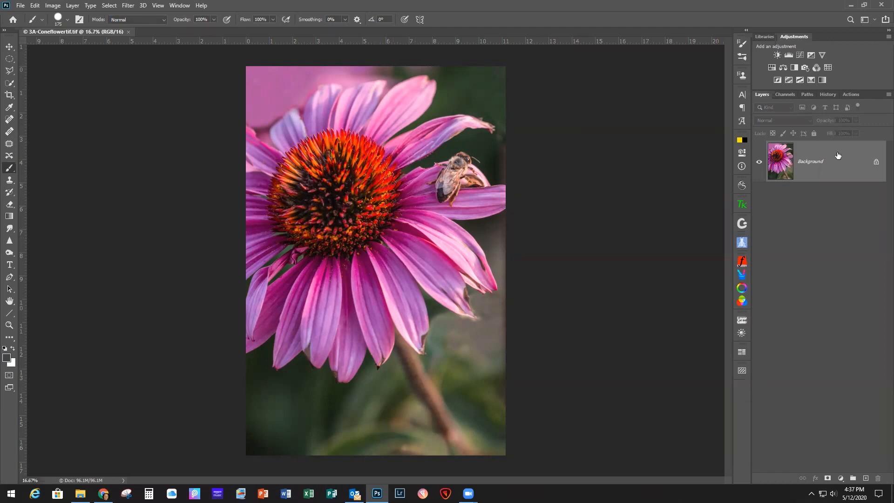
- Duplicate the Background layer of the 3A-Coneflowertif.tif photo
{"action": "key", "text": "ctrl+j"}
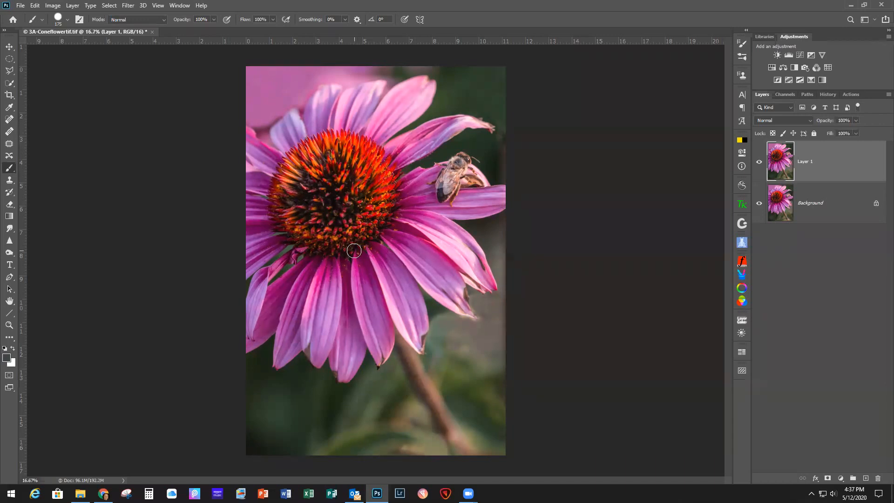
- Select the coneflower with the Quick Selection tool and subtract the blurred pink background above its petals from the selection
{"action": "left_click", "coordinate": [10, 83]}
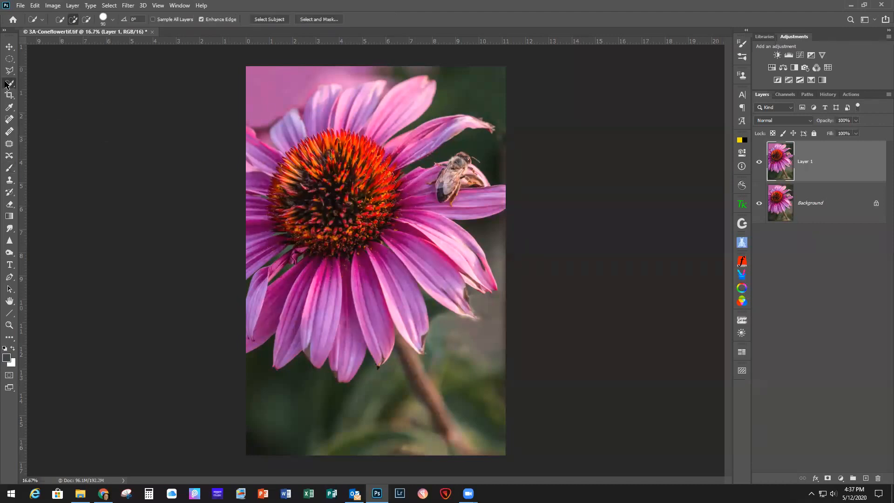
{"action": "mouse_move", "coordinate": [280, 150]}
{"action": "left_mouse_down"}
{"action": "mouse_move", "coordinate": [285, 183]}
{"action": "mouse_move", "coordinate": [260, 214]}
{"action": "mouse_move", "coordinate": [260, 320]}
{"action": "mouse_move", "coordinate": [302, 301]}
{"action": "mouse_move", "coordinate": [300, 329]}
{"action": "mouse_move", "coordinate": [334, 311]}
{"action": "mouse_move", "coordinate": [370, 333]}
{"action": "mouse_move", "coordinate": [389, 290]}
{"action": "mouse_move", "coordinate": [407, 309]}
{"action": "mouse_move", "coordinate": [409, 262]}
{"action": "mouse_move", "coordinate": [434, 278]}
{"action": "mouse_move", "coordinate": [433, 257]}
{"action": "mouse_move", "coordinate": [466, 265]}
{"action": "mouse_move", "coordinate": [419, 207]}
{"action": "mouse_move", "coordinate": [496, 202]}
{"action": "mouse_move", "coordinate": [458, 163]}
{"action": "mouse_move", "coordinate": [415, 194]}
{"action": "mouse_move", "coordinate": [393, 162]}
{"action": "mouse_move", "coordinate": [433, 131]}
{"action": "mouse_move", "coordinate": [385, 154]}
{"action": "mouse_move", "coordinate": [380, 120]}
{"action": "mouse_move", "coordinate": [406, 98]}
{"action": "mouse_move", "coordinate": [355, 127]}
{"action": "mouse_move", "coordinate": [363, 91]}
{"action": "mouse_move", "coordinate": [321, 108]}
{"action": "left_mouse_up"}
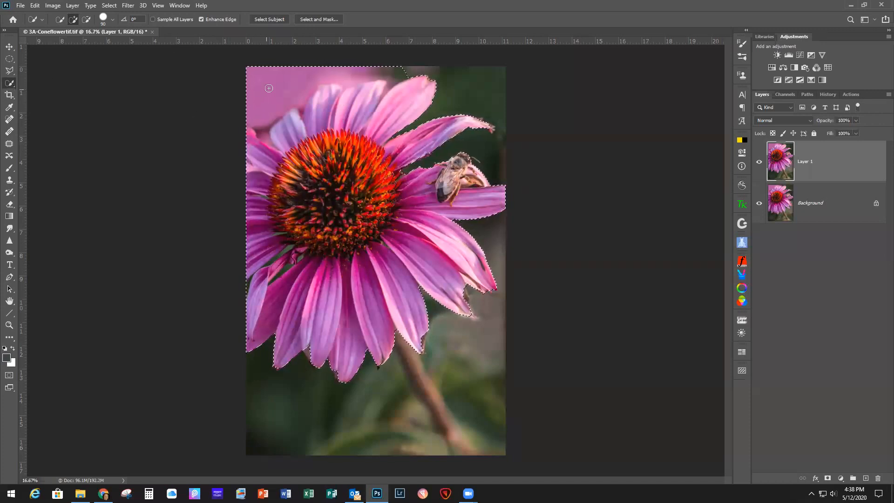
{"action": "key", "text": "alt"}
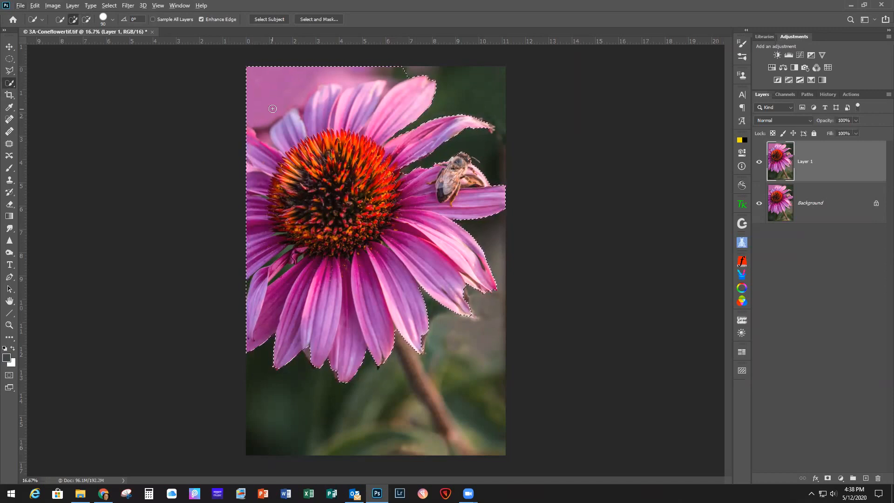
{"action": "key", "text": "alt"}
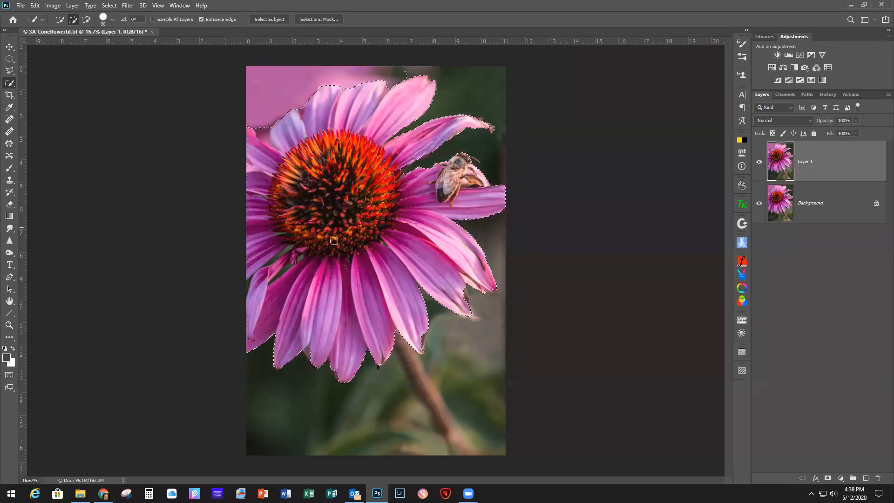
{"action": "key", "text": "alt"}
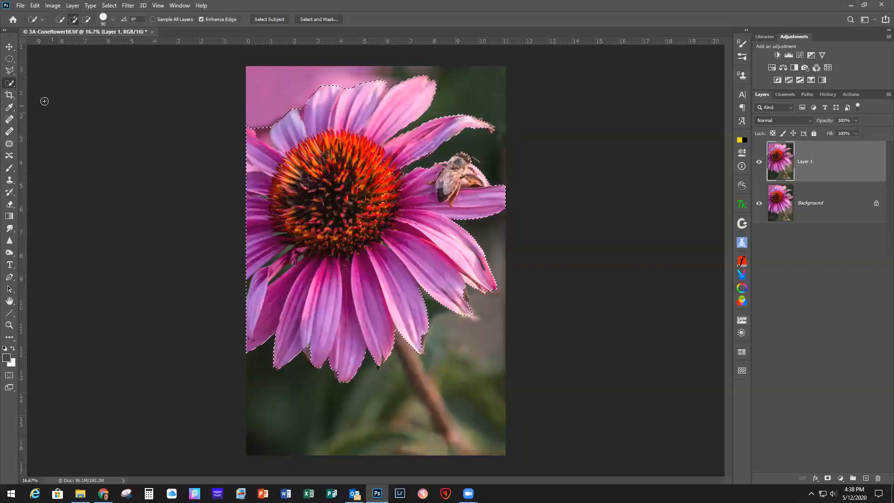
- Add the stem below the bloom to the flower selection with the Polygonal Lasso tool
{"action": "left_click", "coordinate": [12, 70]}
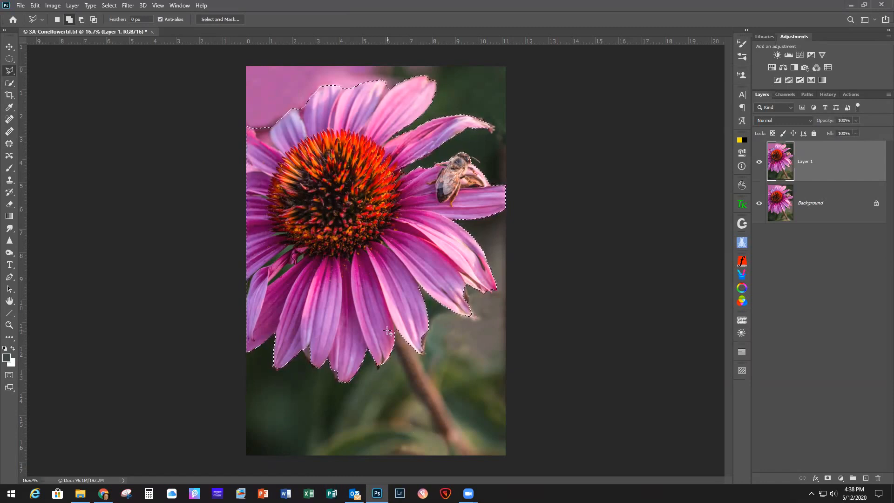
{"action": "mouse_move", "coordinate": [410, 382]}
{"action": "left_mouse_down"}
{"action": "mouse_move", "coordinate": [445, 448]}
{"action": "mouse_move", "coordinate": [488, 461]}
{"action": "mouse_move", "coordinate": [422, 360]}
{"action": "left_mouse_up"}
- Mask Layer 1 from the flower selection with the Background layer hidden, and undo the mask in 3A-Coneflowertif.tif
{"action": "left_click", "coordinate": [828, 479]}
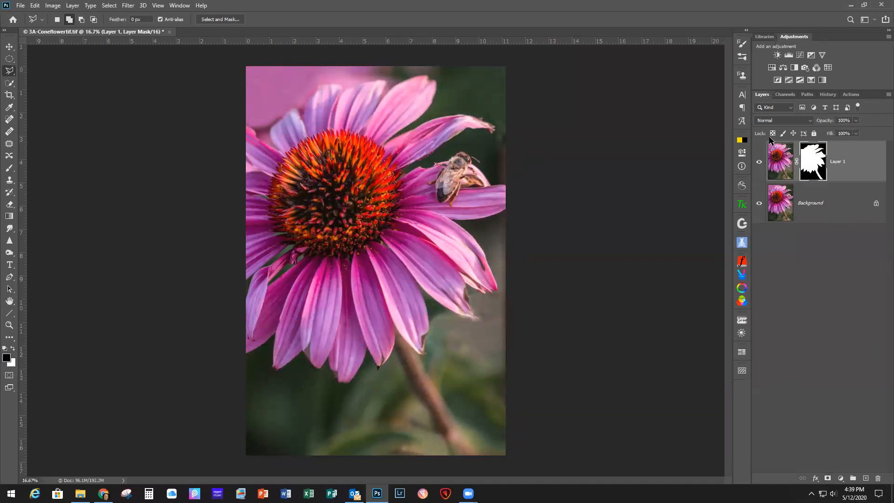
{"action": "left_click", "coordinate": [760, 204]}
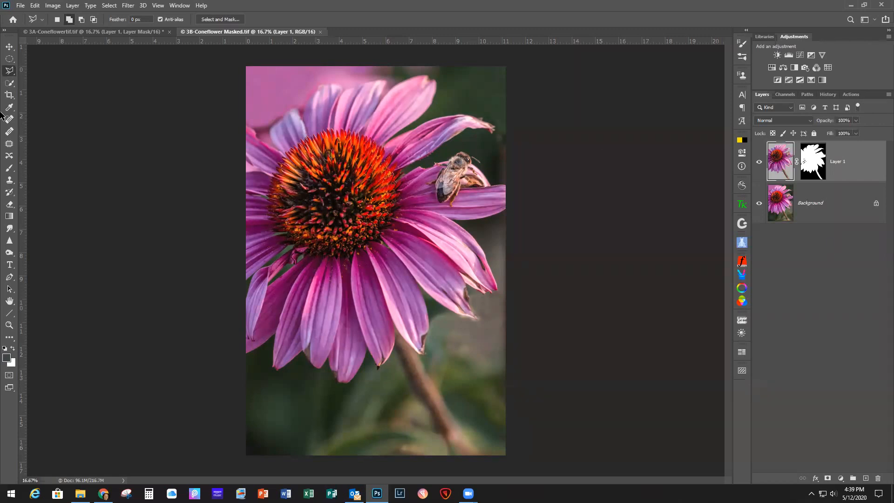
{"action": "left_click", "coordinate": [66, 33]}
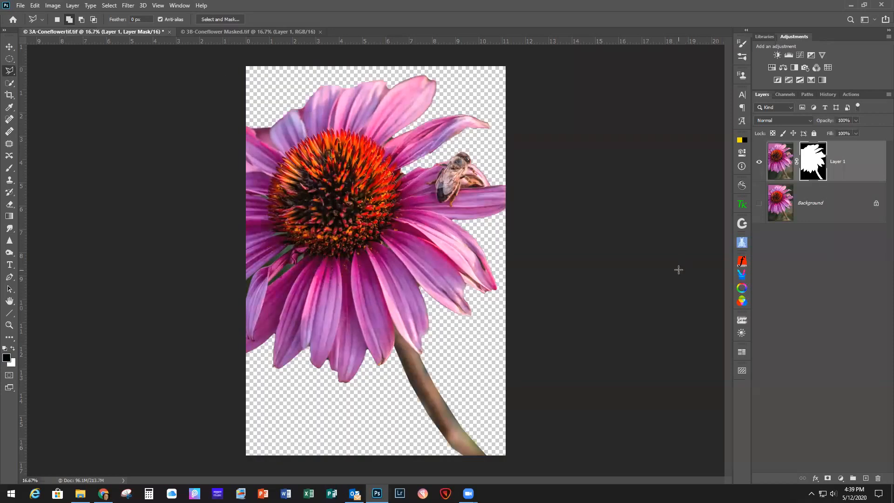
{"action": "key", "text": "ctrl+z"}
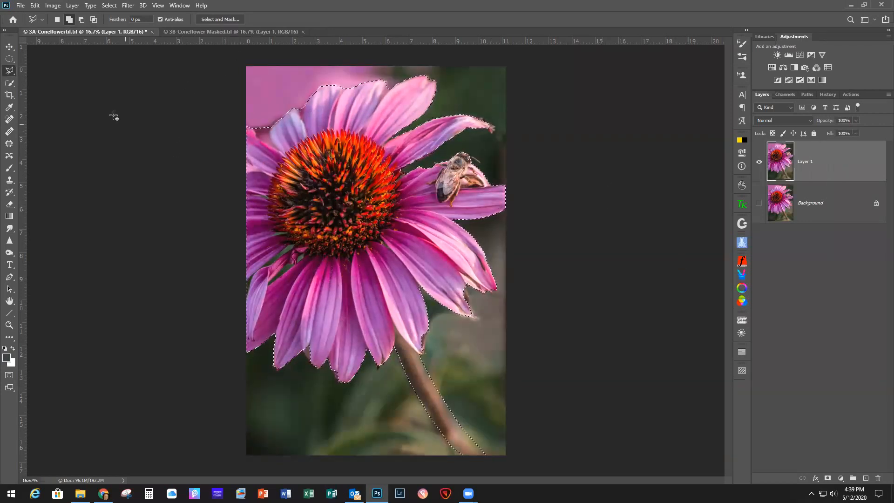
- Feather the flower and stem selection by 1 pixel
{"action": "left_click", "coordinate": [109, 5]}
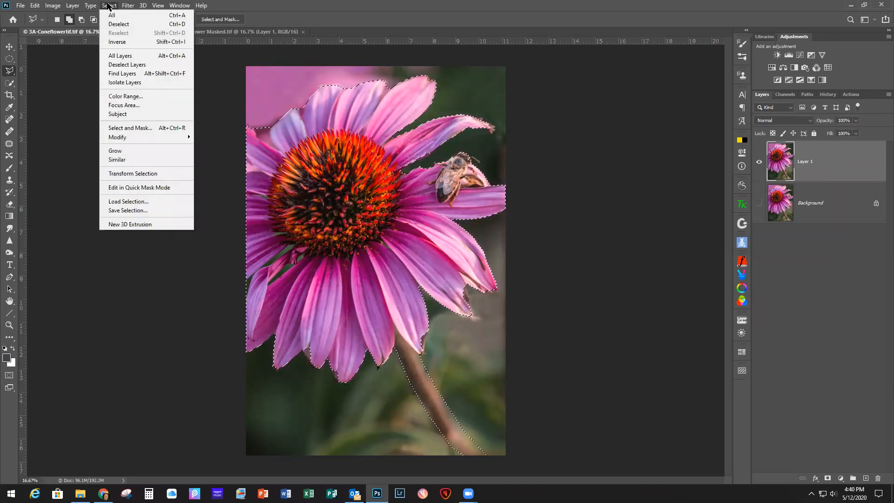
{"action": "mouse_move", "coordinate": [142, 137]}
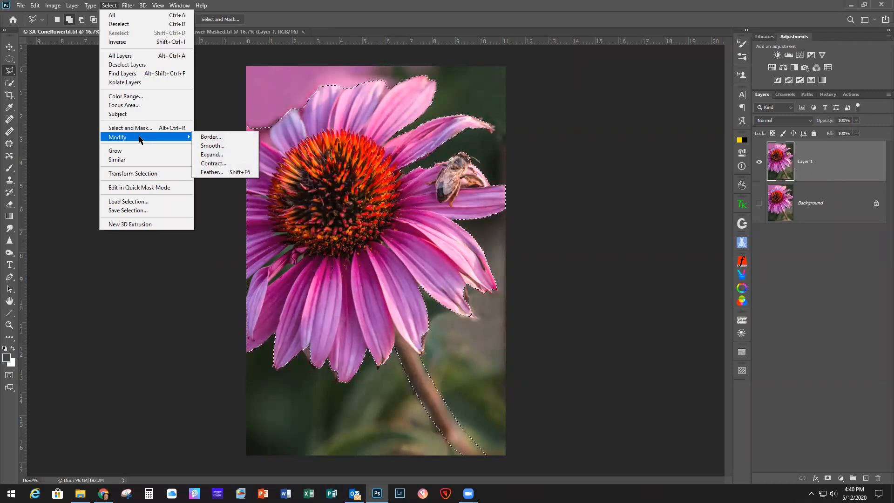
{"action": "left_click", "coordinate": [213, 172]}
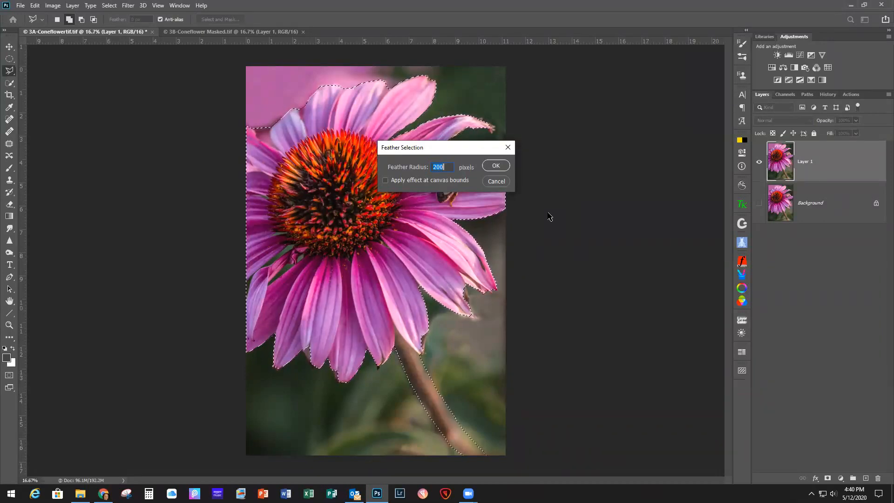
{"action": "type", "text": "1"}
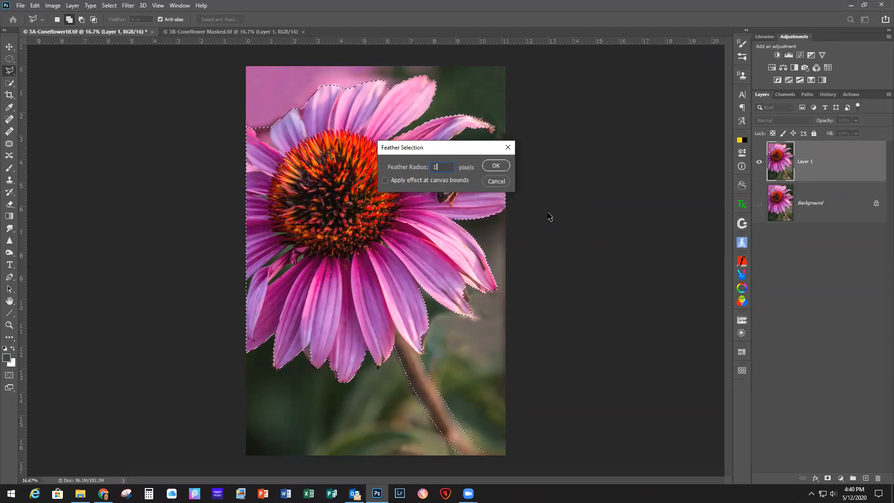
{"action": "left_click", "coordinate": [496, 166]}
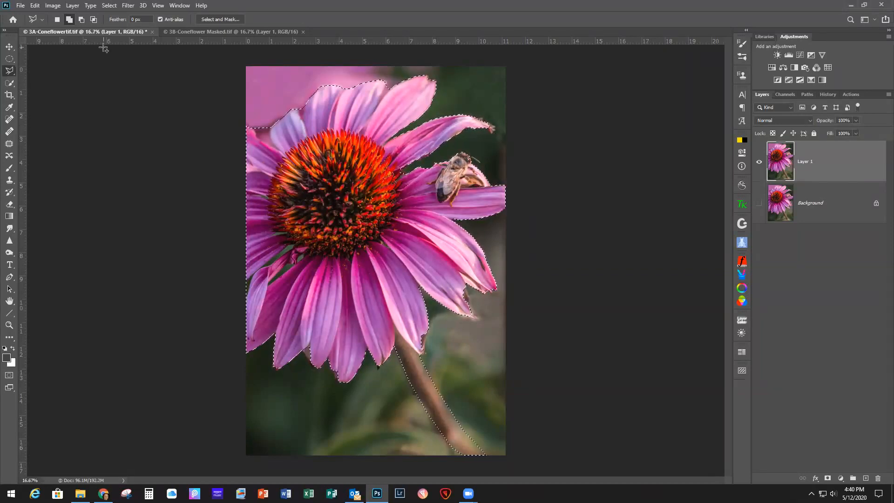
- Contract the flower and stem selection by 1 pixel
{"action": "left_click", "coordinate": [108, 7]}
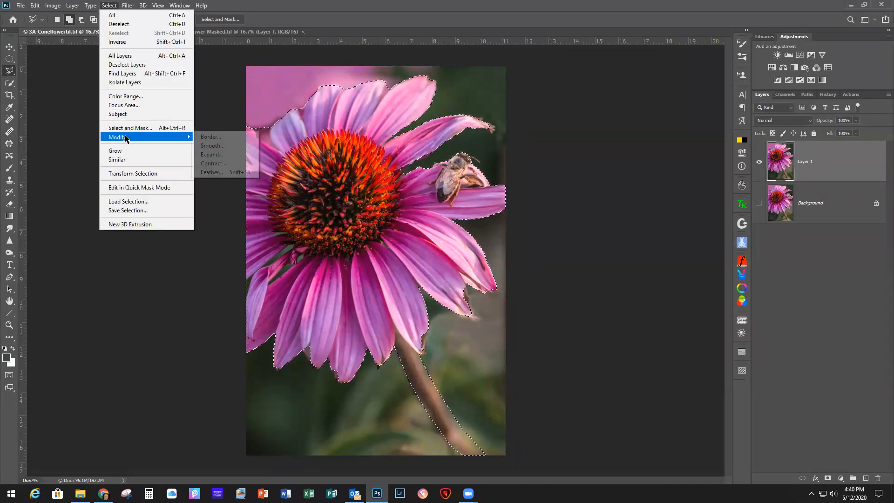
{"action": "left_click", "coordinate": [224, 164]}
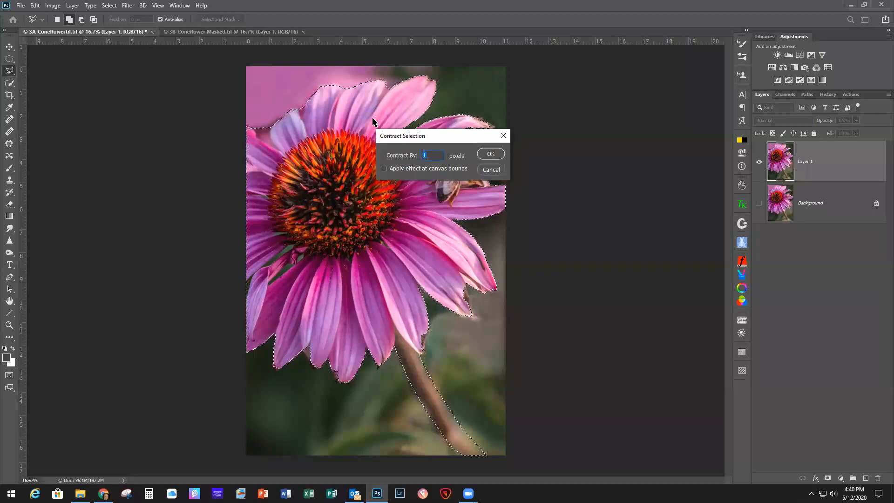
{"action": "left_click", "coordinate": [489, 156]}
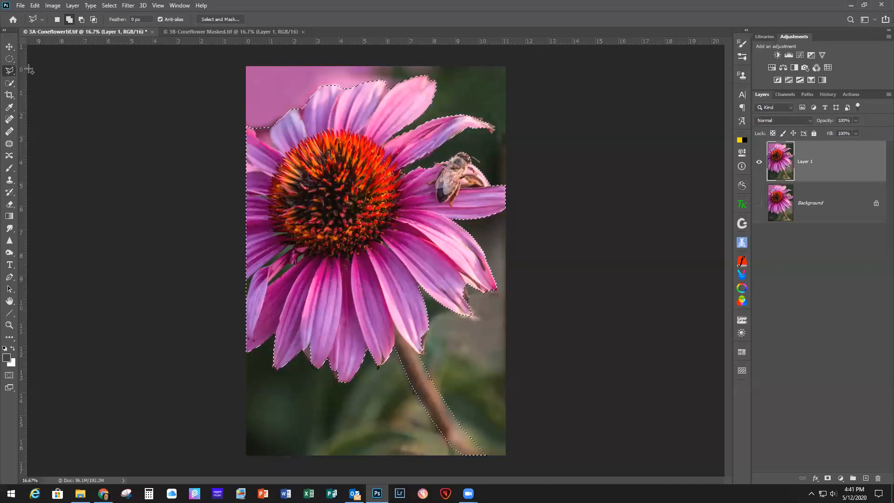
- Place the 3C-14-Multi Colored 2 texture in 3B-Coneflower Masked.tif, rotated about 90° counterclockwise and scaled to fill the canvas
{"action": "left_click", "coordinate": [202, 32]}
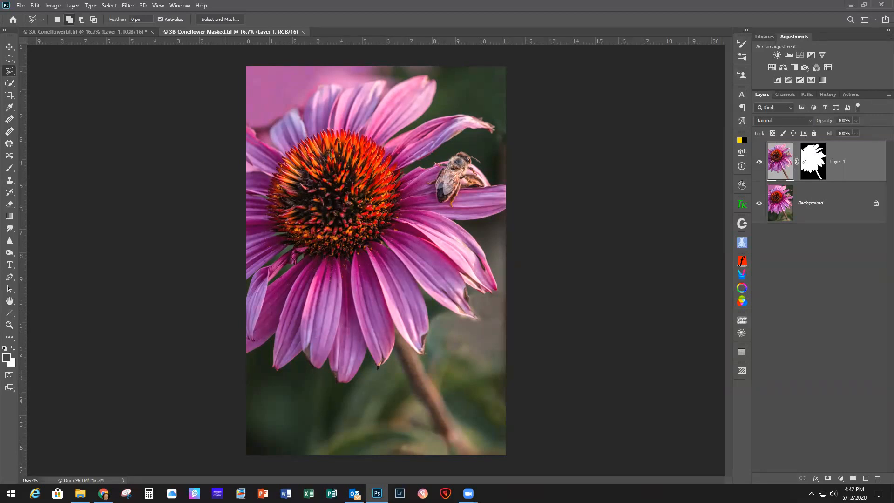
{"action": "left_click_drag", "start_coordinate": [879, 276], "coordinate": [359, 170]}
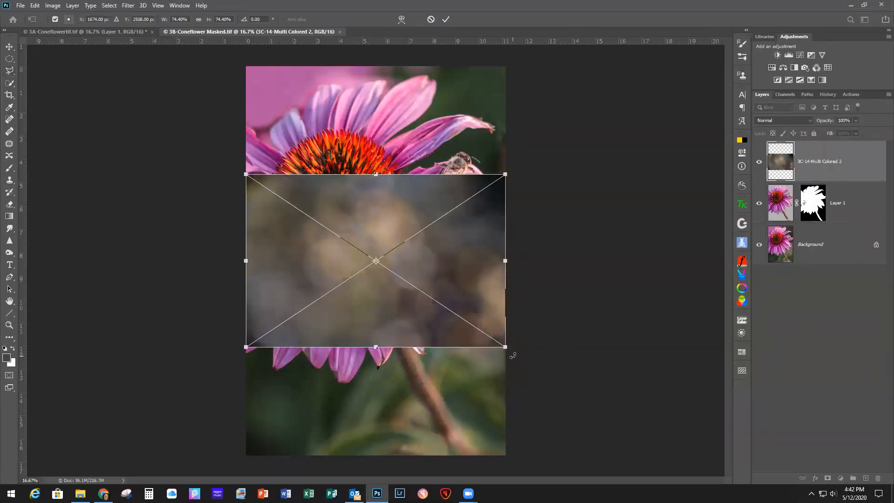
{"action": "left_click_drag", "start_coordinate": [511, 354], "coordinate": [434, 137]}
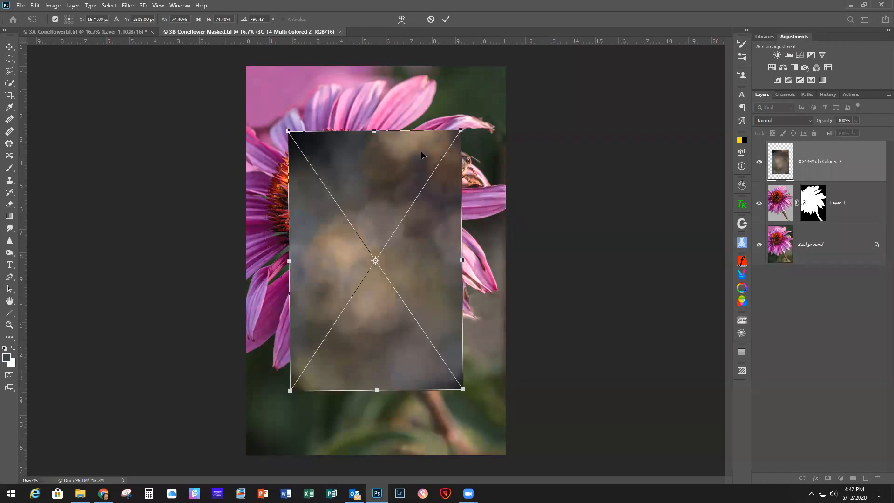
{"action": "left_click_drag", "start_coordinate": [469, 126], "coordinate": [471, 124]}
{"action": "left_click_drag", "start_coordinate": [378, 160], "coordinate": [336, 94]}
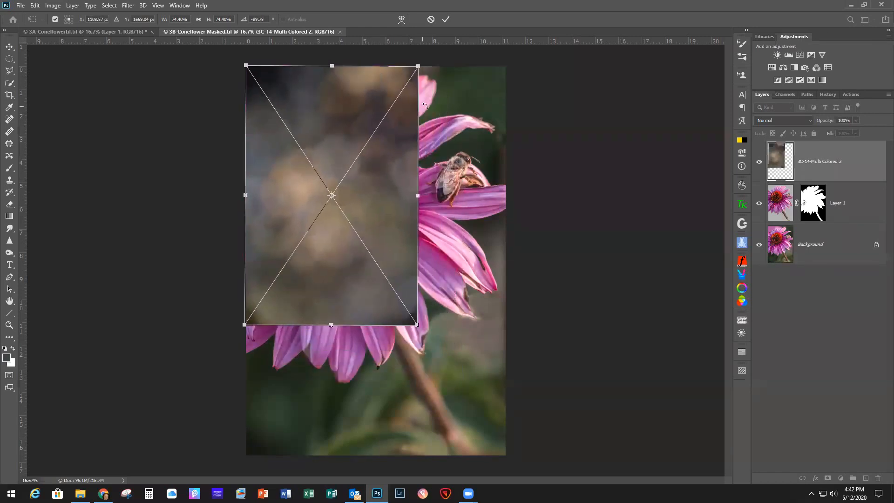
{"action": "left_click_drag", "start_coordinate": [434, 61], "coordinate": [435, 61]}
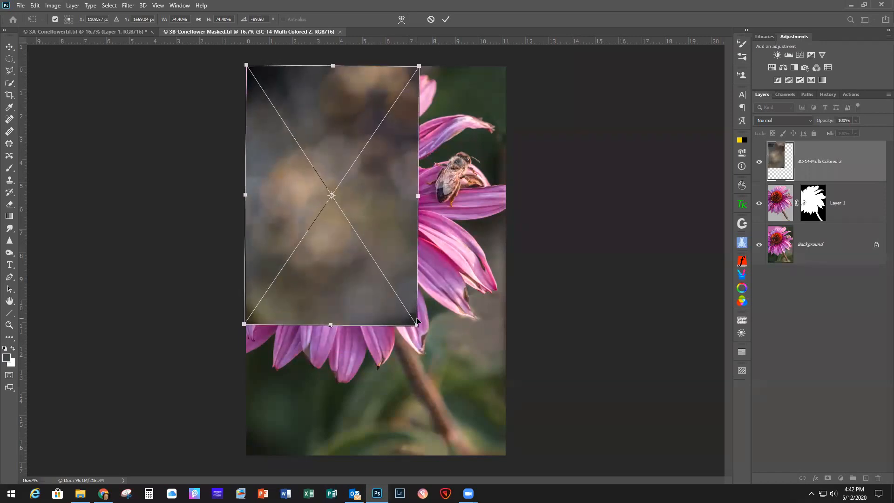
{"action": "left_click_drag", "start_coordinate": [415, 325], "coordinate": [506, 455]}
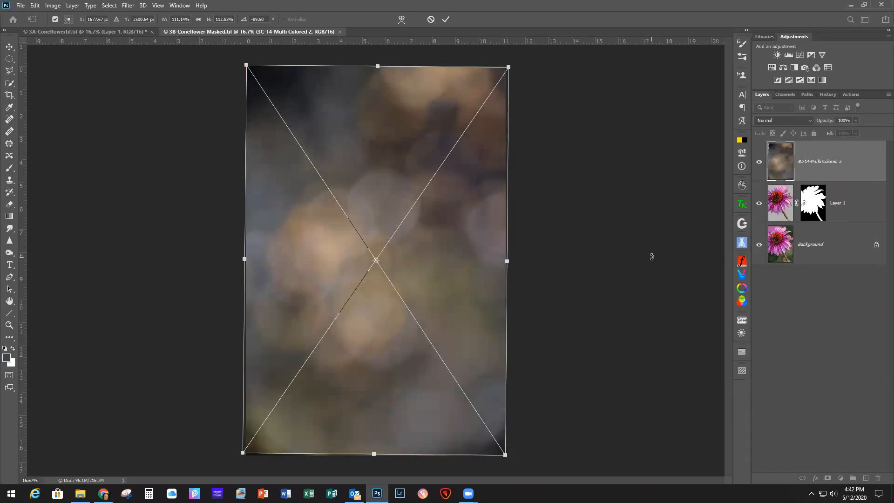
- Move the 3C-14-Multi Colored 2 texture beneath Layer 1 and enlarge it slightly past the canvas's upper-left corner
{"action": "left_click", "coordinate": [845, 165]}
{"action": "left_click_drag", "start_coordinate": [858, 162], "coordinate": [861, 222]}
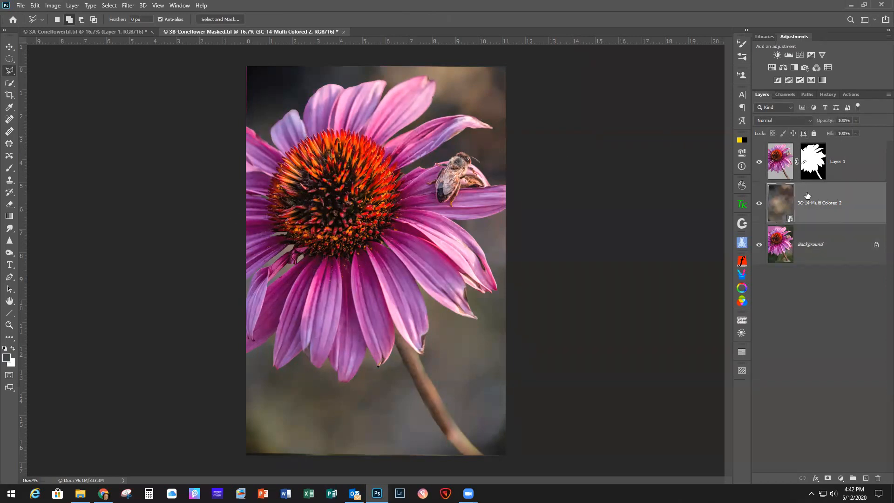
{"action": "key", "text": "ctrl+t"}
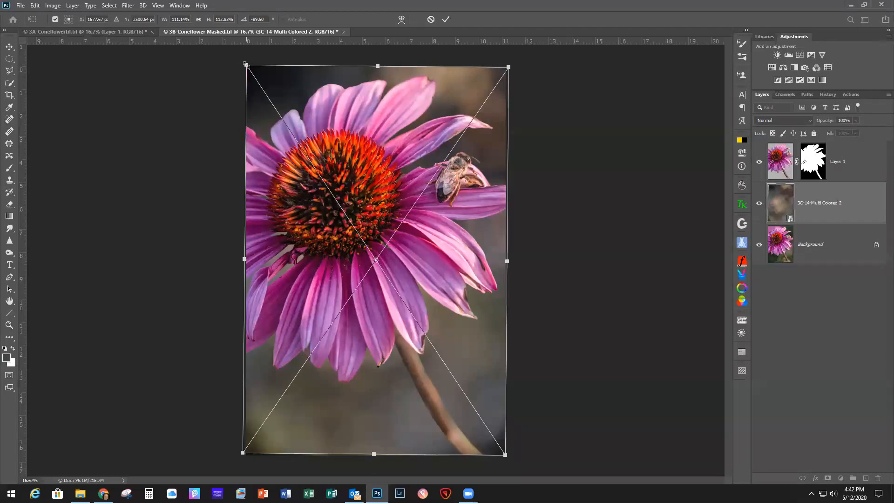
{"action": "left_click_drag", "start_coordinate": [246, 64], "coordinate": [240, 60]}
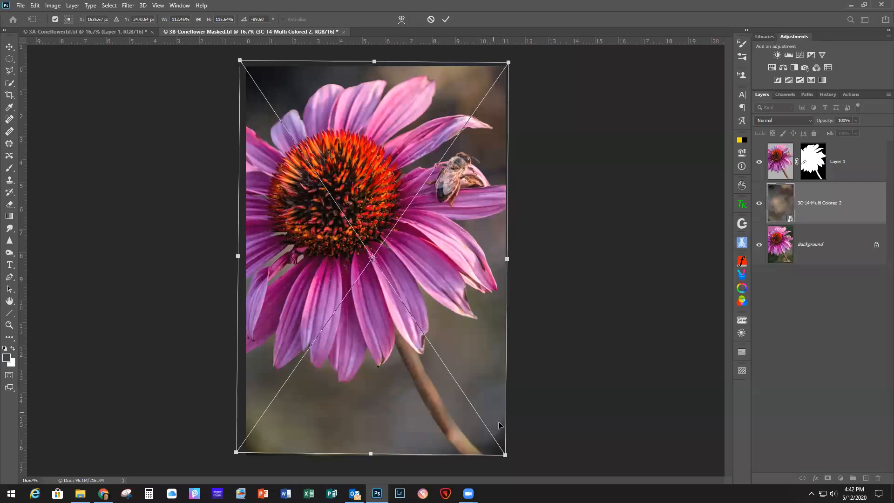
{"action": "left_click_drag", "start_coordinate": [505, 455], "coordinate": [505, 455]}
{"action": "left_click", "coordinate": [446, 19]}
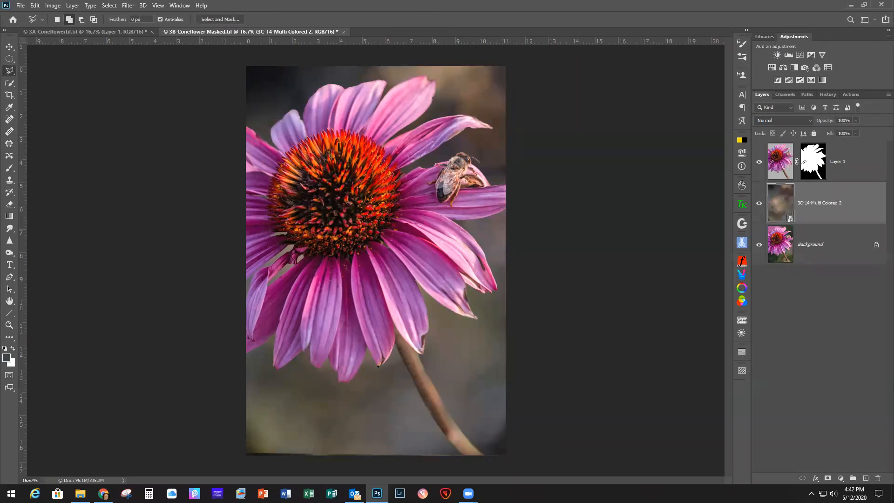
- Lower the 3C-14-Multi Colored 2 layer's opacity to about 91% and compare the image with the texture hidden and shown
{"action": "left_click", "coordinate": [856, 121]}
{"action": "left_click_drag", "start_coordinate": [857, 131], "coordinate": [854, 131]}
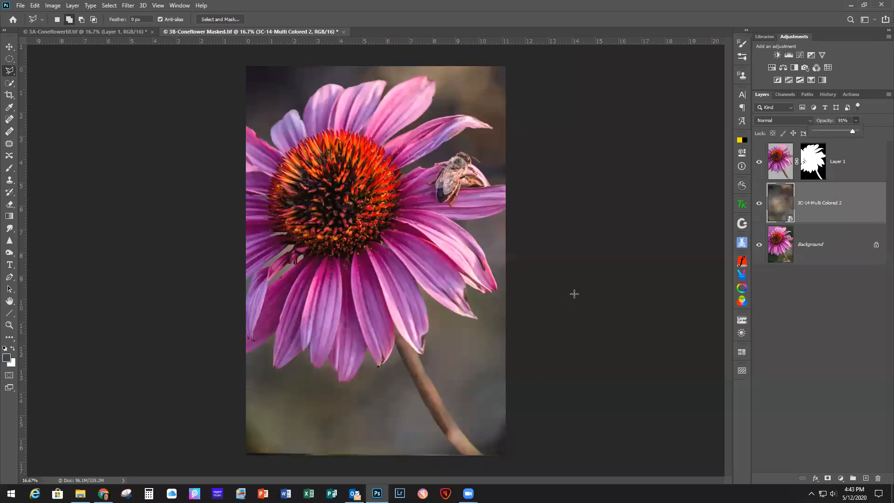
{"action": "left_click", "coordinate": [759, 203]}
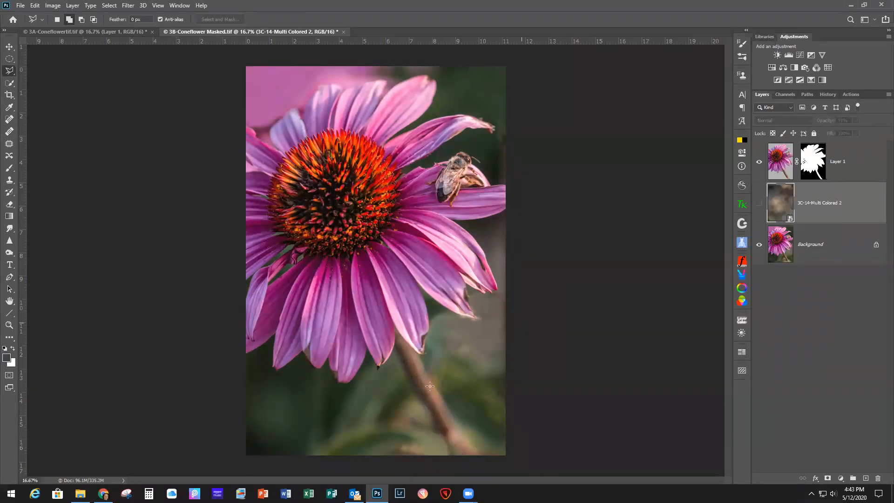
{"action": "left_click", "coordinate": [760, 203]}
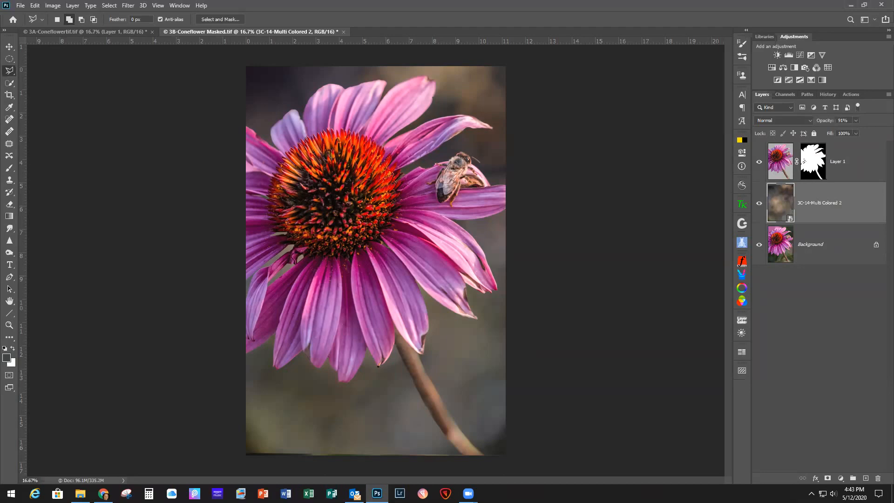
- Place the 3D-13-Multi Colored 1 texture beneath Layer 1, hide Layer 1, and rotate the texture about 90° counterclockwise, scaled to fill the canvas
{"action": "left_click_drag", "start_coordinate": [435, 299], "coordinate": [433, 298]}
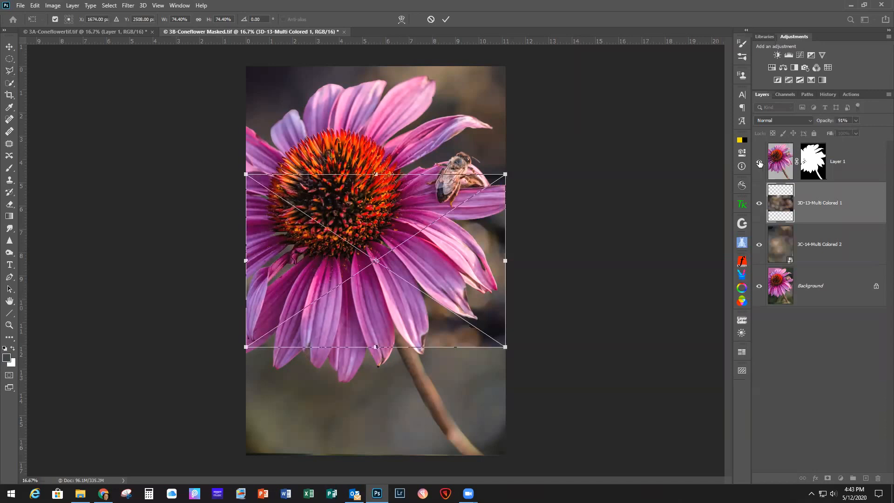
{"action": "left_click", "coordinate": [760, 163]}
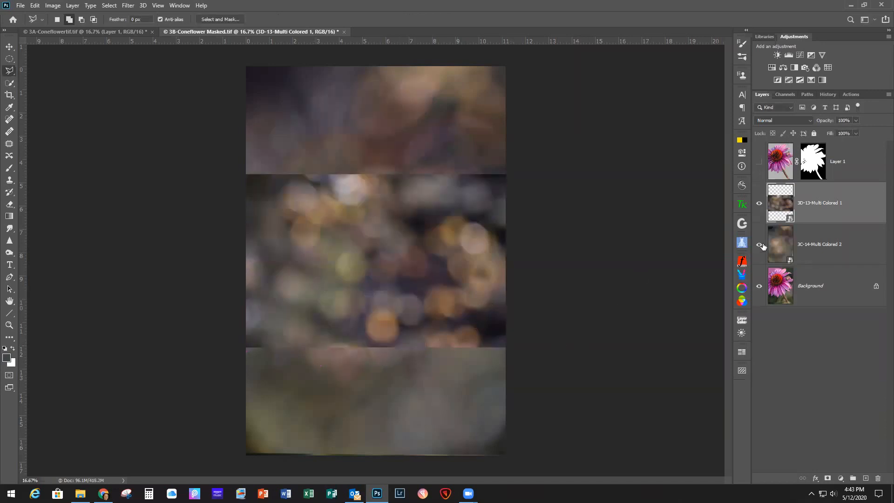
{"action": "key", "text": "ctrl+t"}
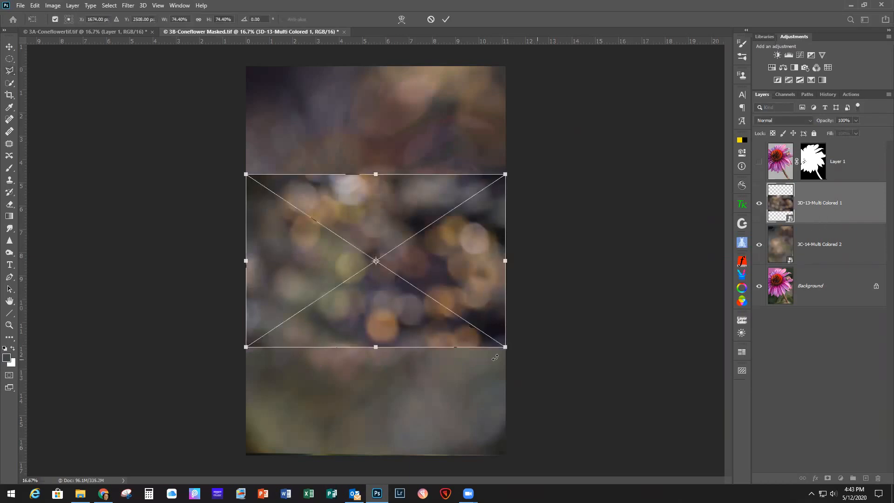
{"action": "left_click_drag", "start_coordinate": [514, 352], "coordinate": [460, 133]}
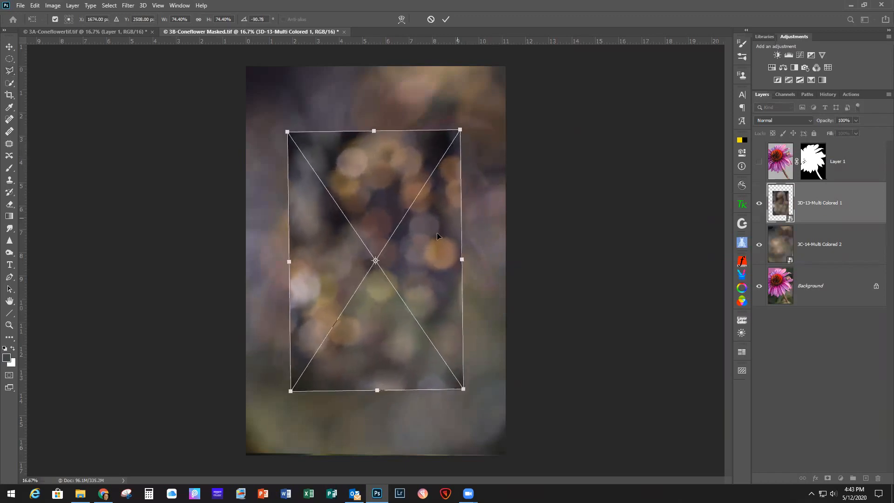
{"action": "left_click_drag", "start_coordinate": [468, 124], "coordinate": [471, 126]}
{"action": "left_click_drag", "start_coordinate": [387, 183], "coordinate": [343, 118]}
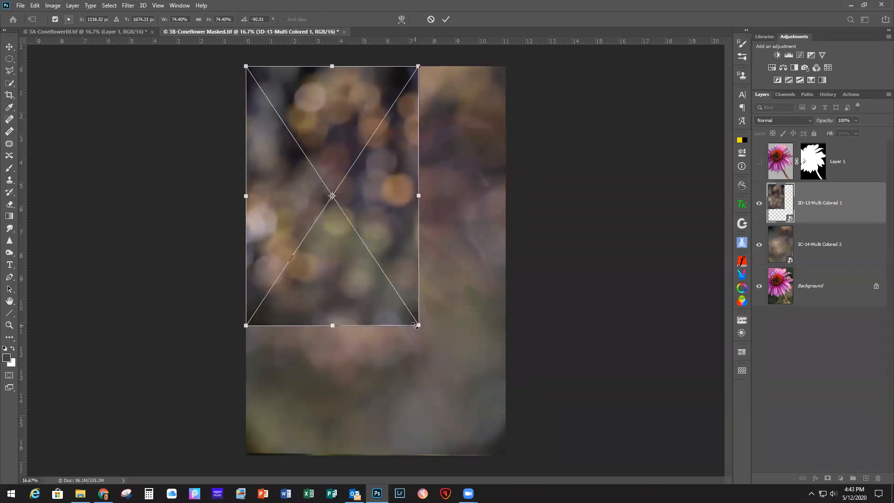
{"action": "left_click_drag", "start_coordinate": [418, 325], "coordinate": [505, 455]}
{"action": "left_click", "coordinate": [445, 19]}
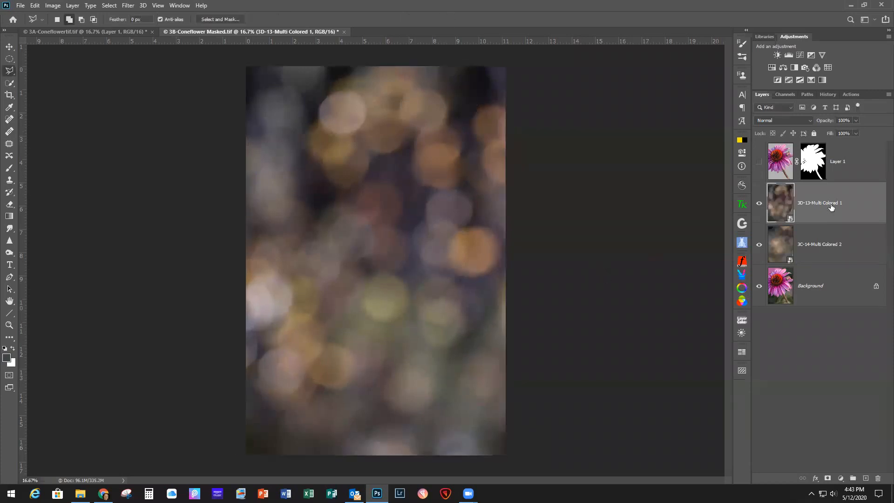
- Show Layer 1 again and set the 3D-13-Multi Colored 1 layer's blend mode to Hard Light
{"action": "left_click", "coordinate": [759, 161]}
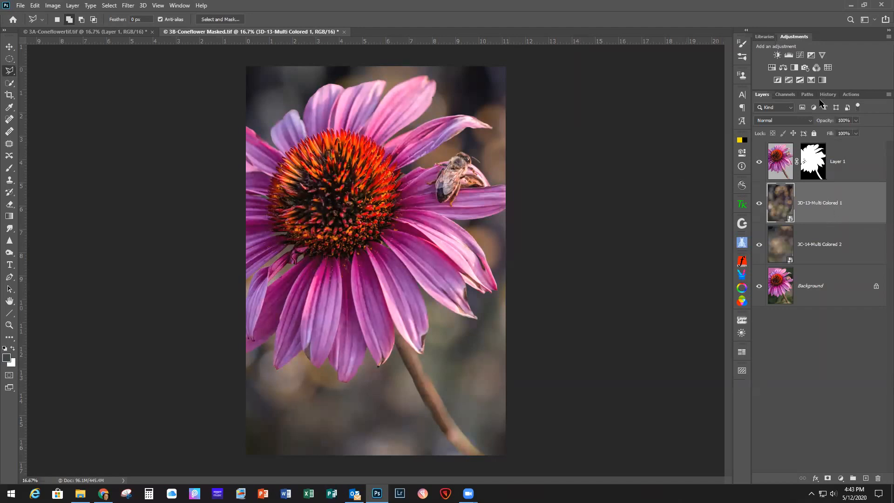
{"action": "left_click", "coordinate": [775, 121]}
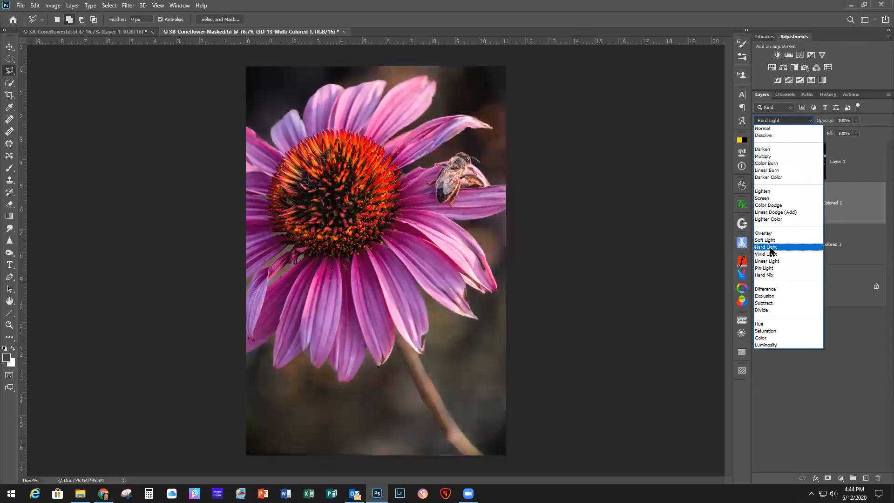
{"action": "left_click", "coordinate": [772, 251]}
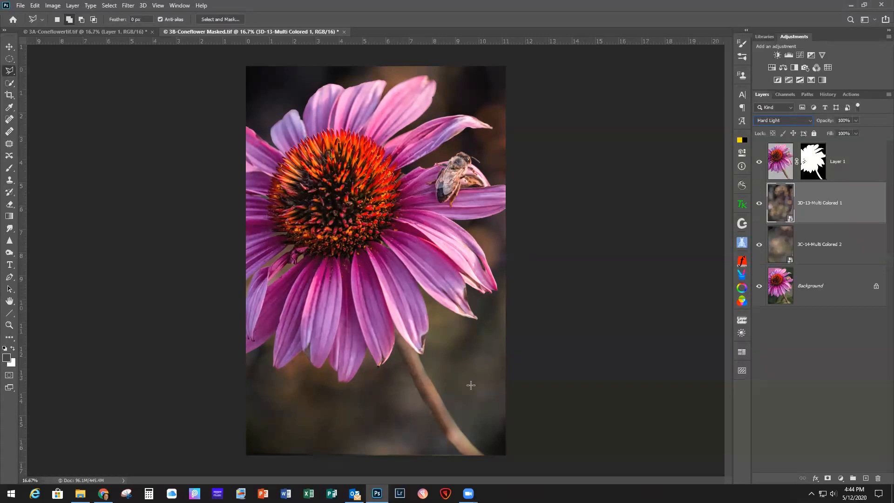
- Try the Multiply and Hard Light blend modes on Layer 1, then return it to Normal
{"action": "left_click", "coordinate": [859, 160]}
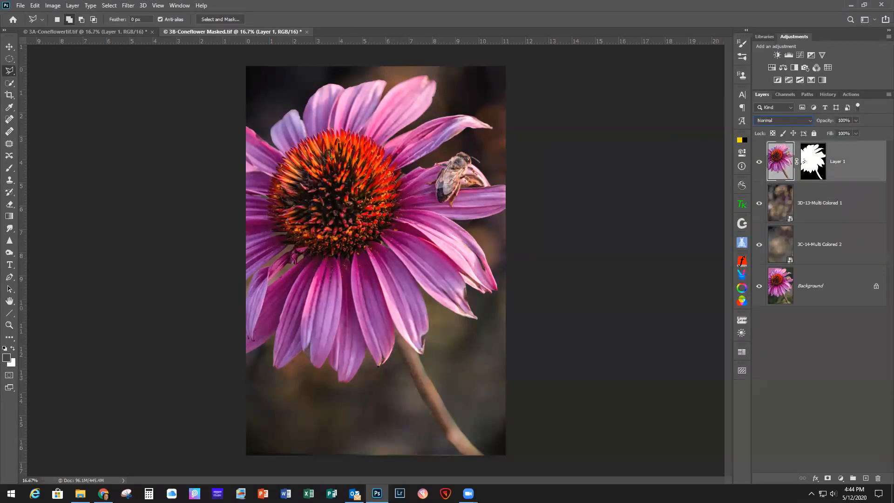
{"action": "key", "text": "Down"}
{"action": "key", "text": "Down"}
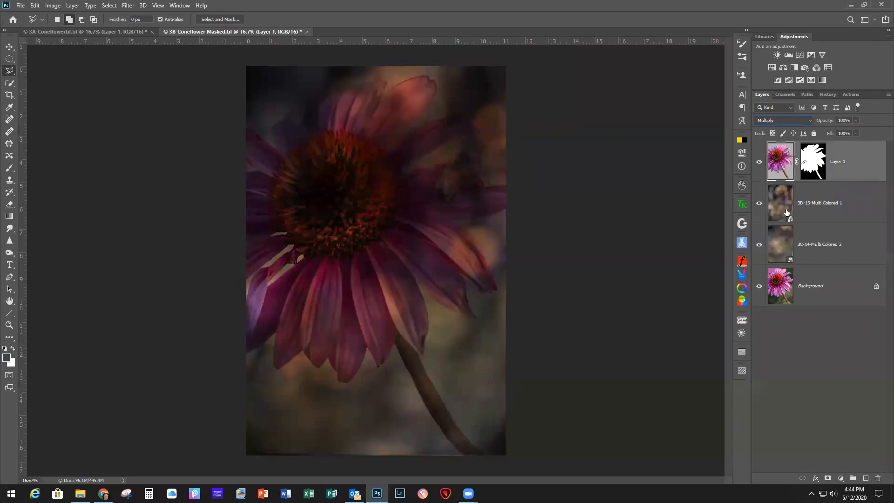
{"action": "left_click", "coordinate": [800, 121]}
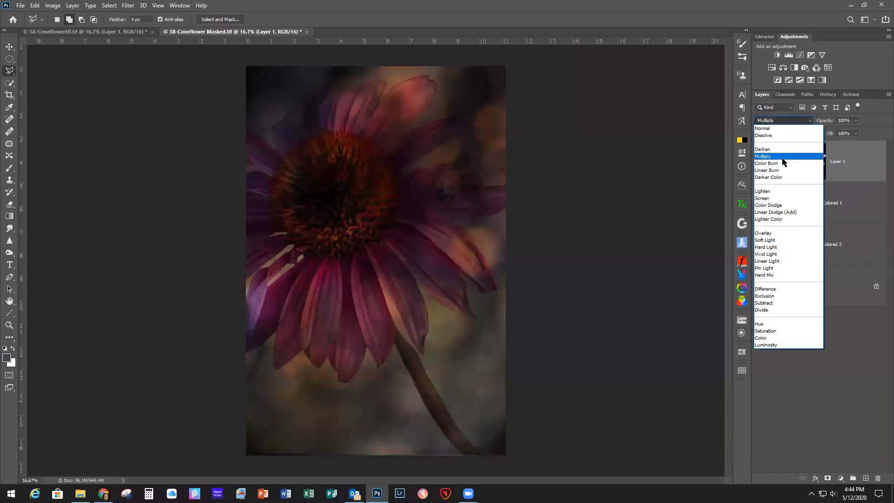
{"action": "left_click", "coordinate": [774, 248]}
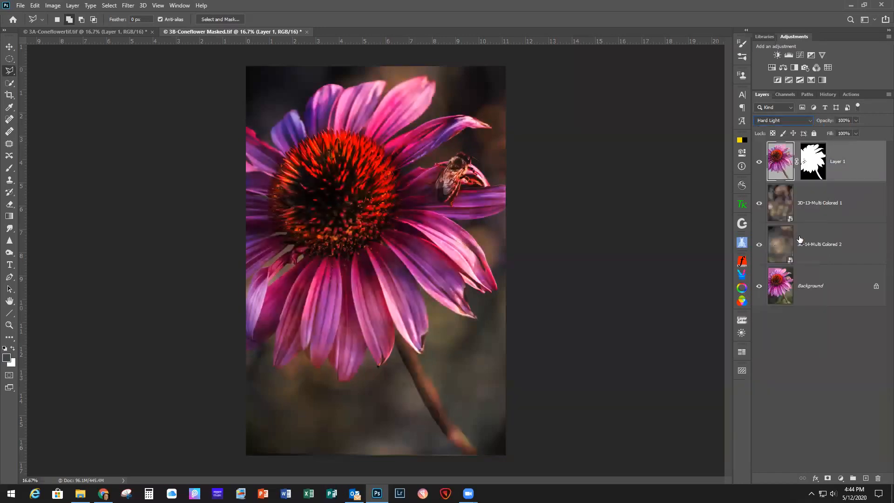
{"action": "left_click", "coordinate": [794, 122]}
{"action": "left_click", "coordinate": [783, 126]}
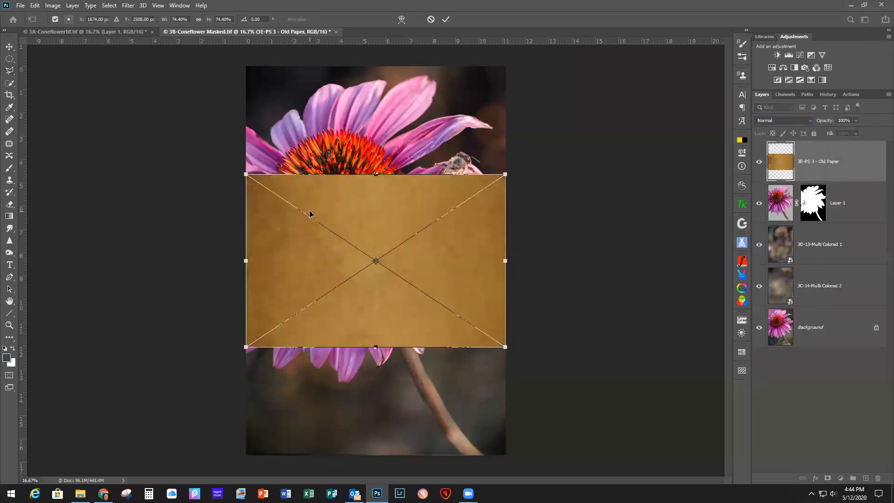
- Rotate the placed 3E-PS 3 - Old Paper texture about 90° counterclockwise and scale it from the canvas's upper-left corner to fill the canvas
{"action": "left_click_drag", "start_coordinate": [515, 357], "coordinate": [470, 122]}
{"action": "left_click_drag", "start_coordinate": [372, 177], "coordinate": [328, 111]}
{"action": "left_click_drag", "start_coordinate": [439, 64], "coordinate": [438, 62]}
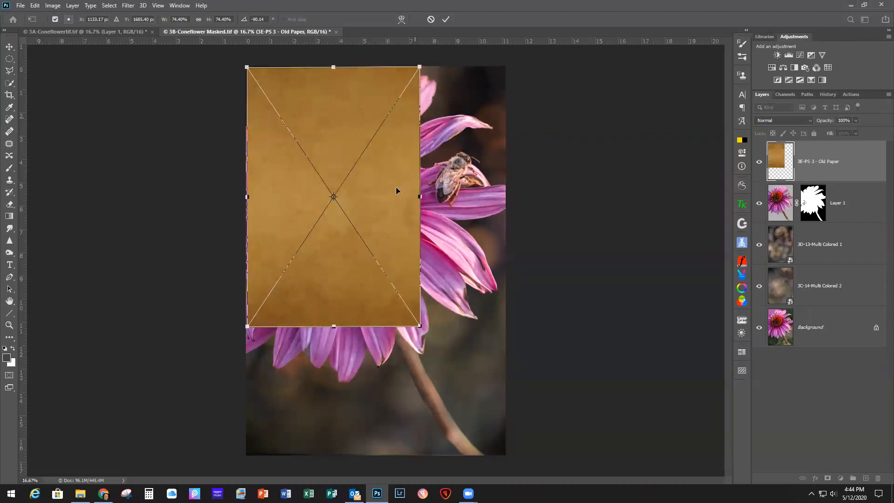
{"action": "left_click_drag", "start_coordinate": [300, 132], "coordinate": [298, 131]}
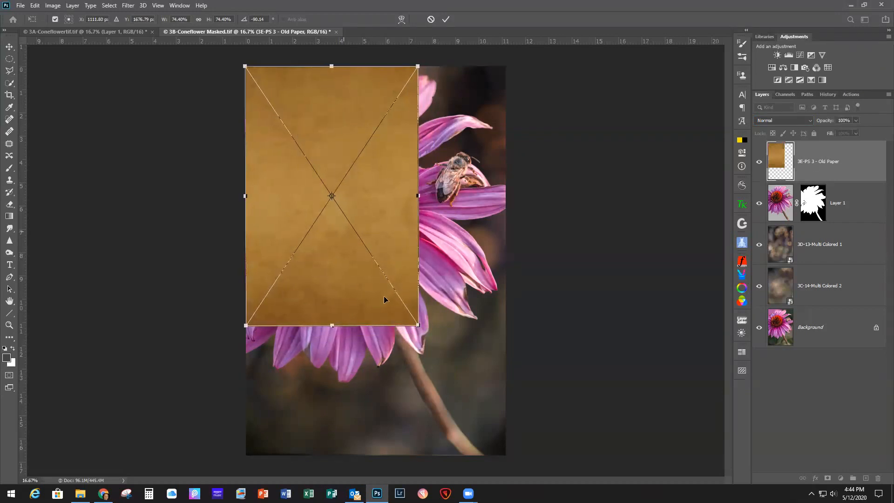
{"action": "left_click_drag", "start_coordinate": [417, 325], "coordinate": [505, 454]}
{"action": "left_click", "coordinate": [445, 19]}
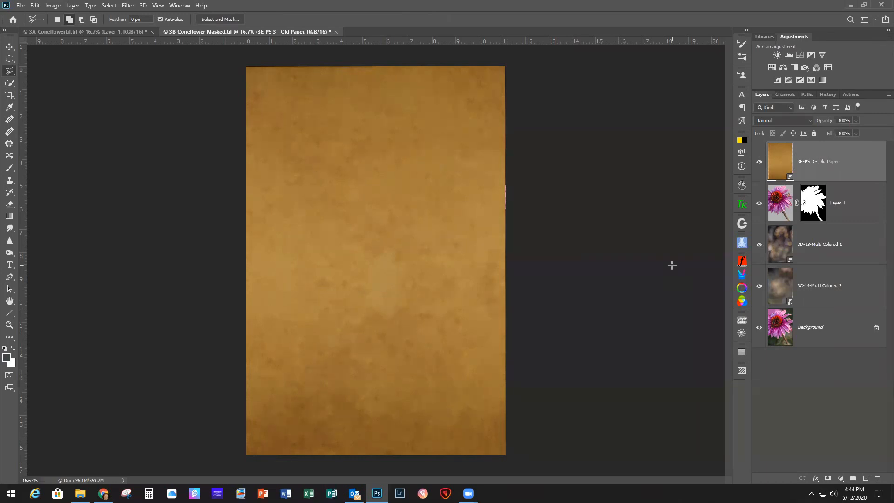
- Set the 3E-PS 3 - Old Paper layer's blend mode to Soft Light and lower its opacity to about 41%
{"action": "left_click", "coordinate": [784, 120]}
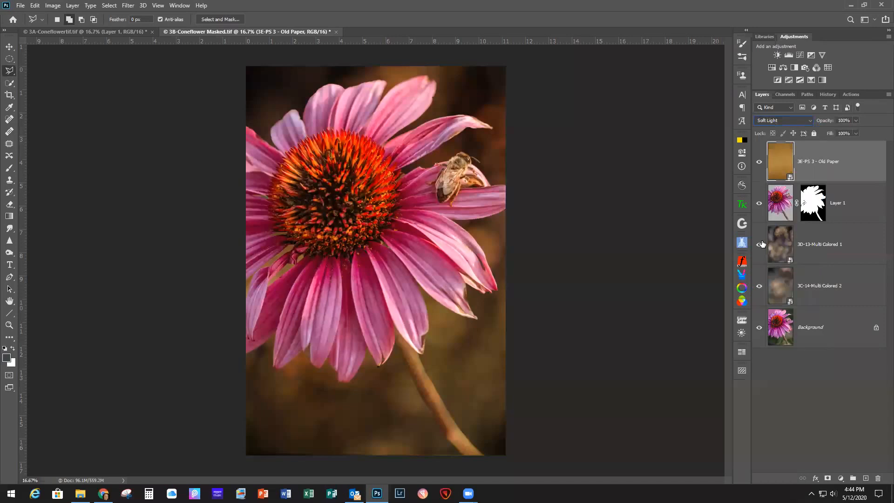
{"action": "left_click", "coordinate": [856, 133]}
{"action": "left_click_drag", "start_coordinate": [856, 132], "coordinate": [830, 132]}
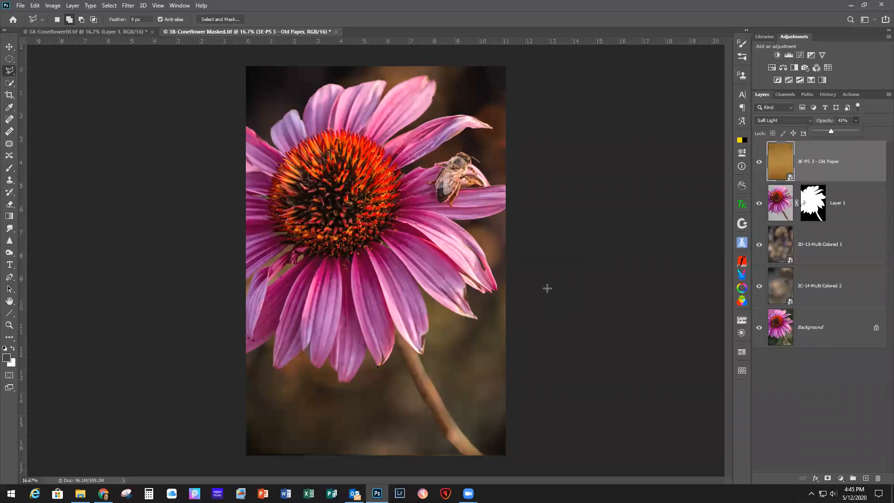
- Convert the 3E-PS 3 - Old Paper layer to a smart object and open its contents for editing
{"action": "right_click", "coordinate": [854, 159]}
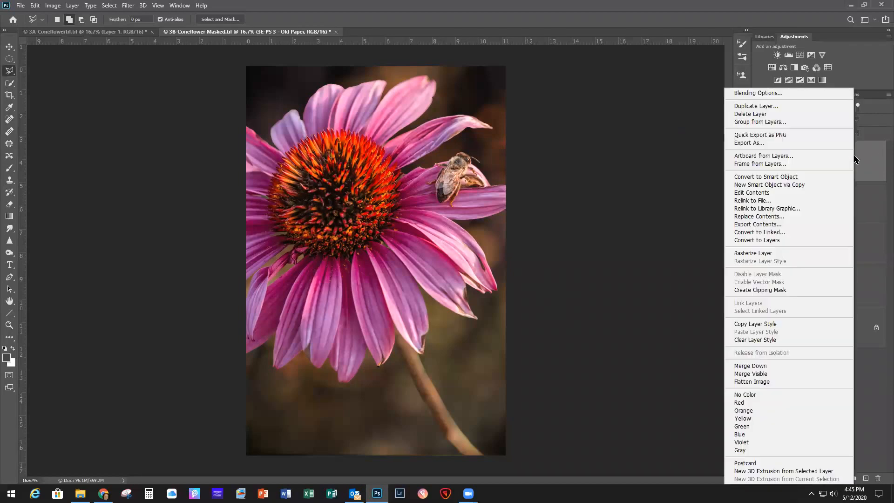
{"action": "left_click", "coordinate": [745, 178]}
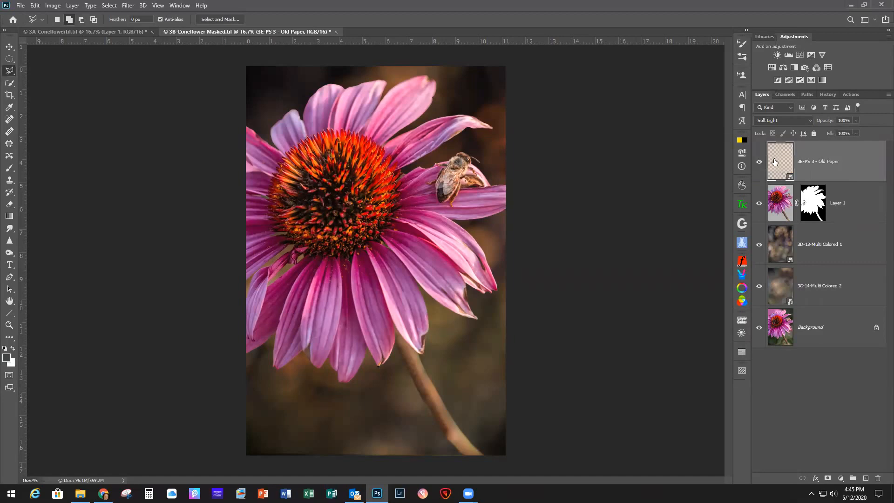
{"action": "double_click", "coordinate": [790, 179]}
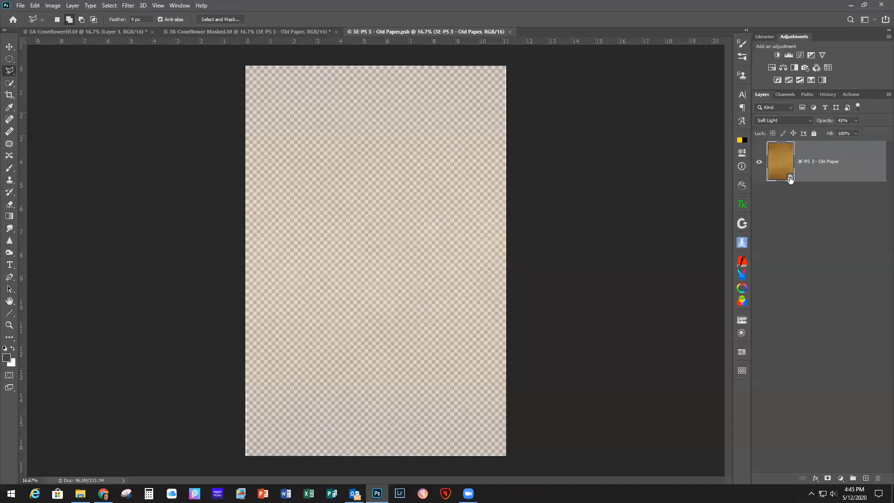
- Add a Hue/Saturation adjustment with reduced saturation above the Old Paper texture, then save and close the smart object's document
{"action": "left_click", "coordinate": [772, 68]}
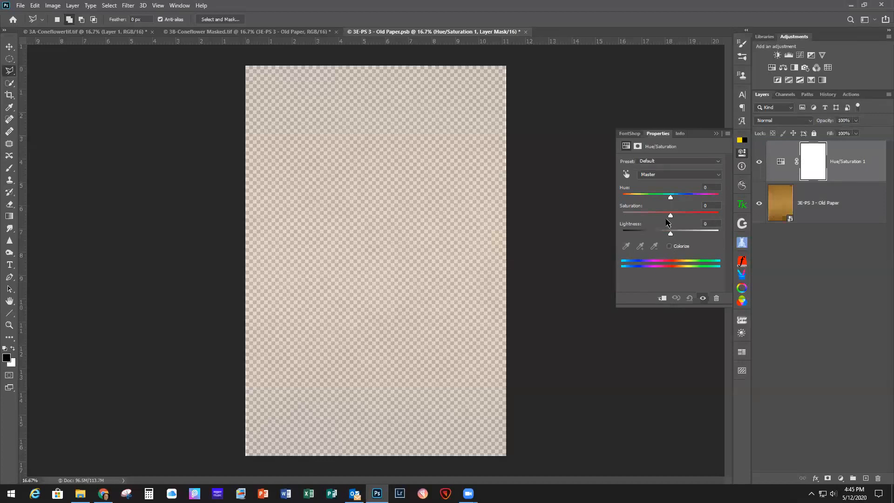
{"action": "left_click_drag", "start_coordinate": [670, 216], "coordinate": [647, 217]}
{"action": "left_click", "coordinate": [716, 135]}
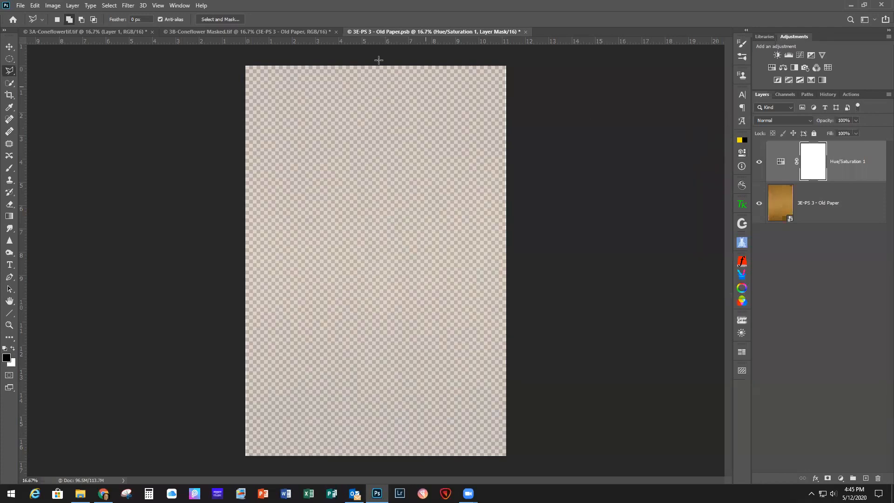
{"action": "left_click", "coordinate": [525, 32]}
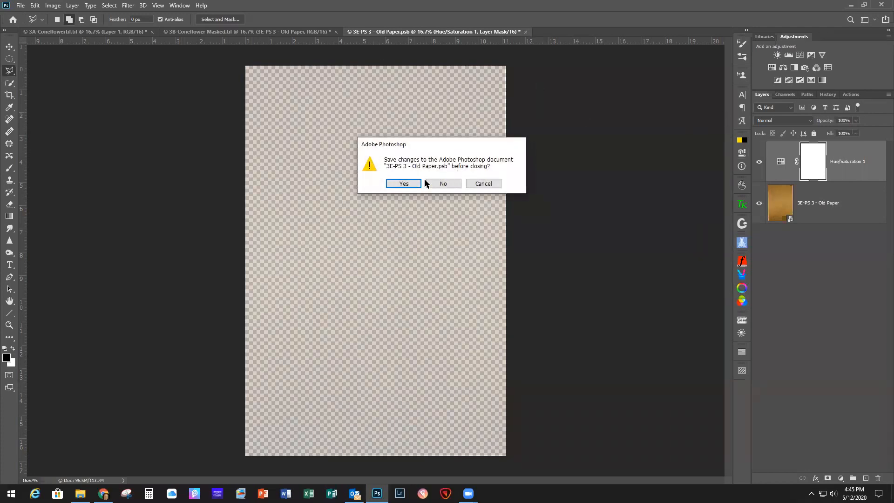
{"action": "left_click", "coordinate": [397, 182]}
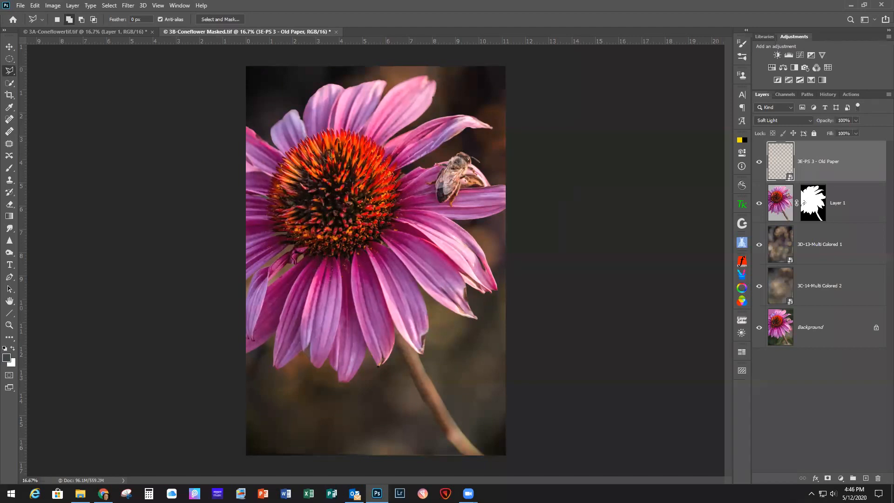
- Place the 3F-PS 1 - Texture image as the uppermost layer, rotated about 90° counterclockwise and scaled to fill the canvas
{"action": "key", "text": "alt+Tab"}
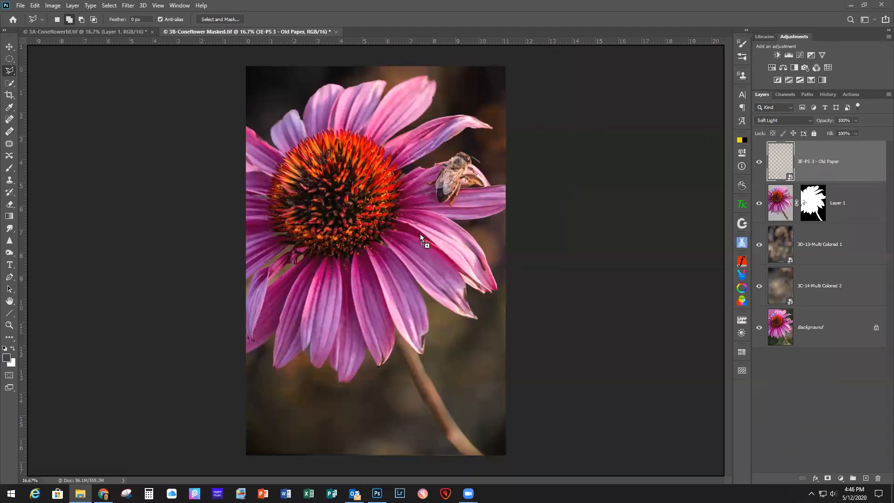
{"action": "left_click_drag", "start_coordinate": [404, 241], "coordinate": [400, 242]}
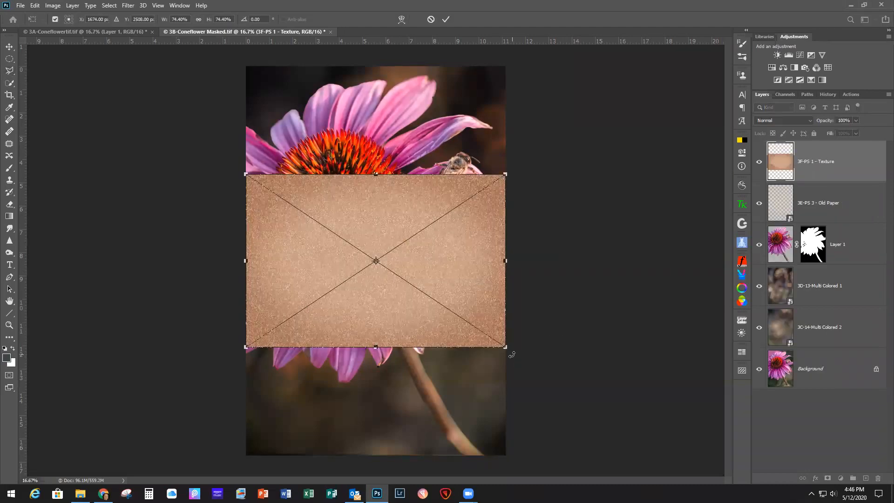
{"action": "left_click_drag", "start_coordinate": [512, 355], "coordinate": [487, 85]}
{"action": "left_click_drag", "start_coordinate": [360, 205], "coordinate": [316, 138]}
{"action": "left_click_drag", "start_coordinate": [418, 326], "coordinate": [506, 455]}
{"action": "left_click", "coordinate": [446, 19]}
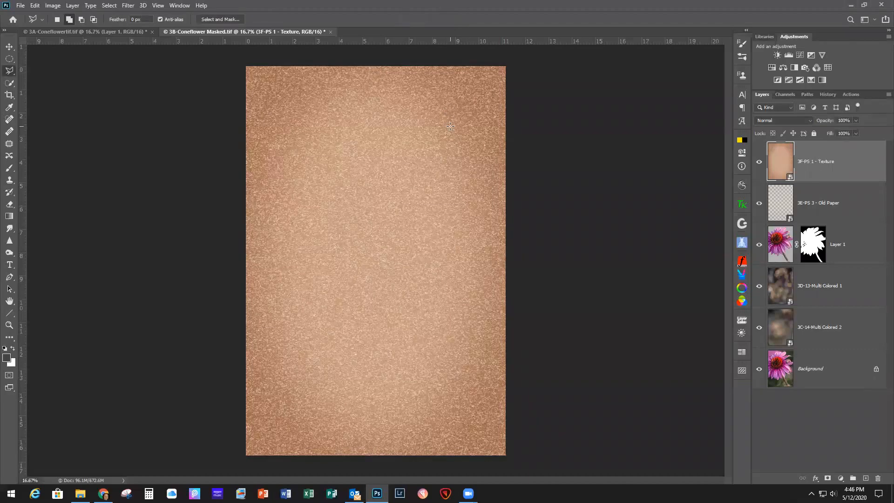
- Set the 3F-PS 1 - Texture layer's blend mode to Soft Light and lower its opacity to about 40%
{"action": "left_click", "coordinate": [792, 122]}
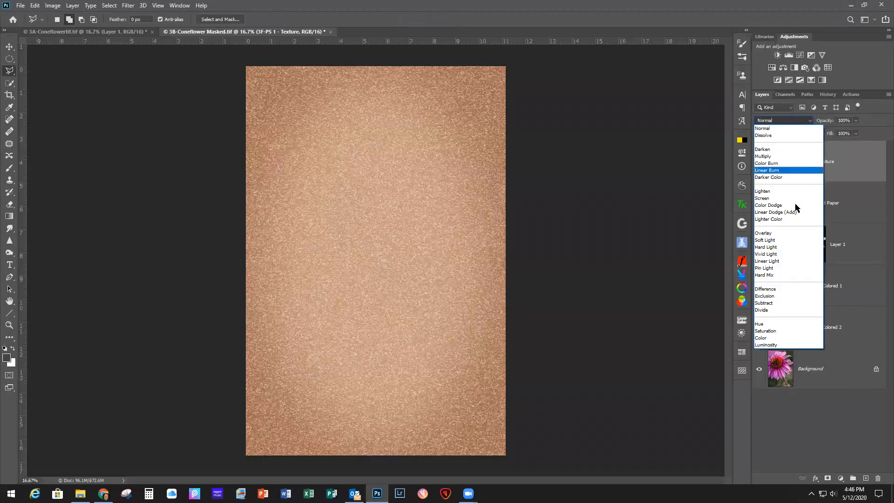
{"action": "left_click", "coordinate": [775, 240]}
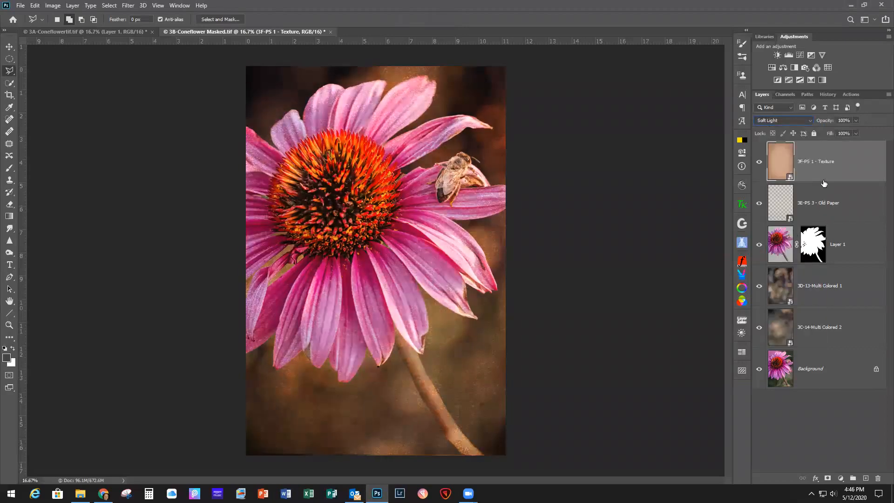
{"action": "left_click", "coordinate": [856, 120]}
{"action": "left_click_drag", "start_coordinate": [856, 132], "coordinate": [833, 138]}
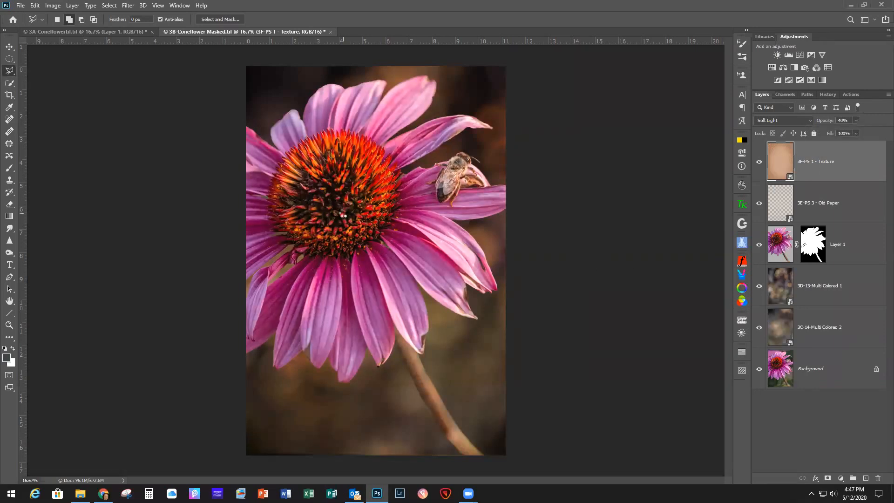
- Place the 3G-PS 41 - Yellow-Pink TTE2 texture as the uppermost layer, rotated 90° clockwise and scaled to fill the canvas
{"action": "key", "text": "ctrl+t"}
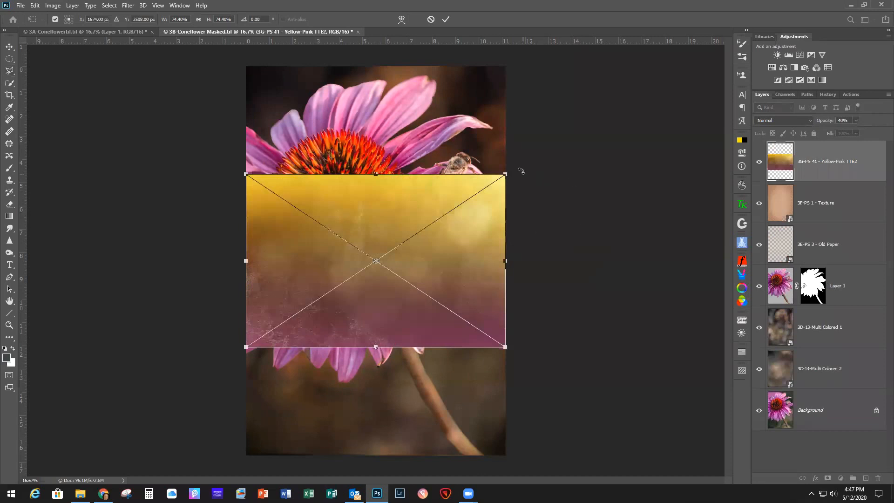
{"action": "left_click_drag", "start_coordinate": [518, 167], "coordinate": [459, 391]}
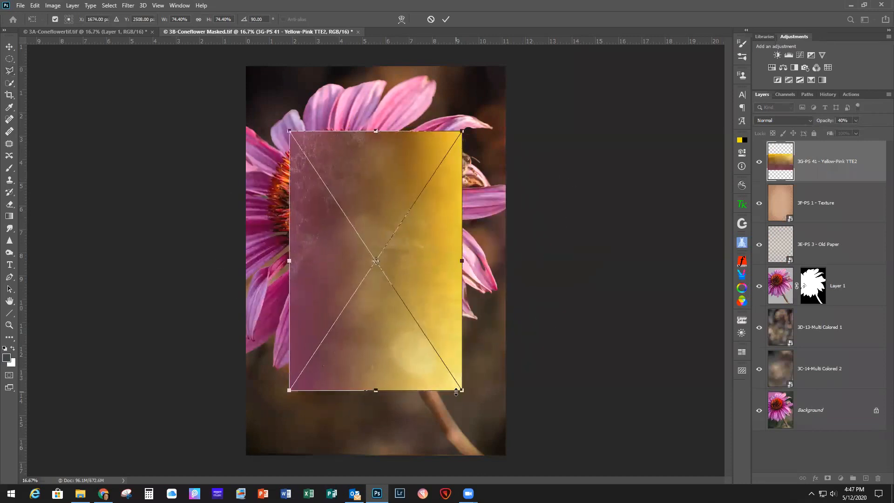
{"action": "left_click_drag", "start_coordinate": [364, 179], "coordinate": [320, 113]}
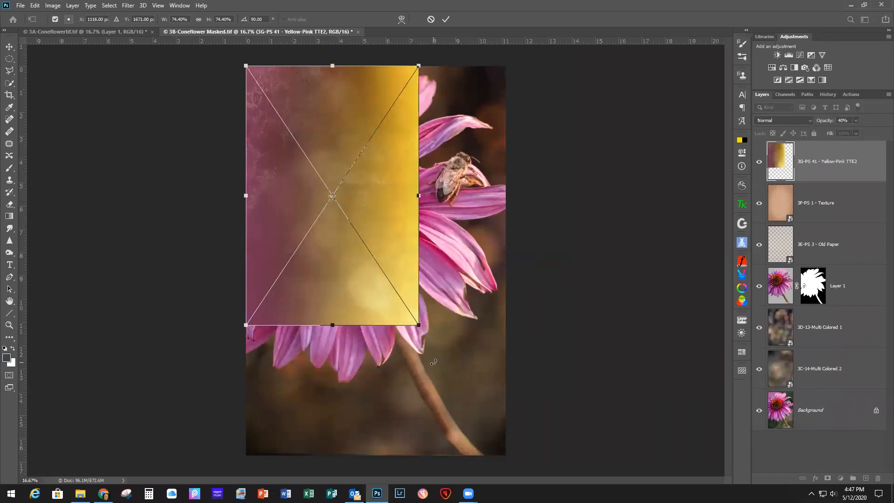
{"action": "left_click_drag", "start_coordinate": [417, 326], "coordinate": [502, 451]}
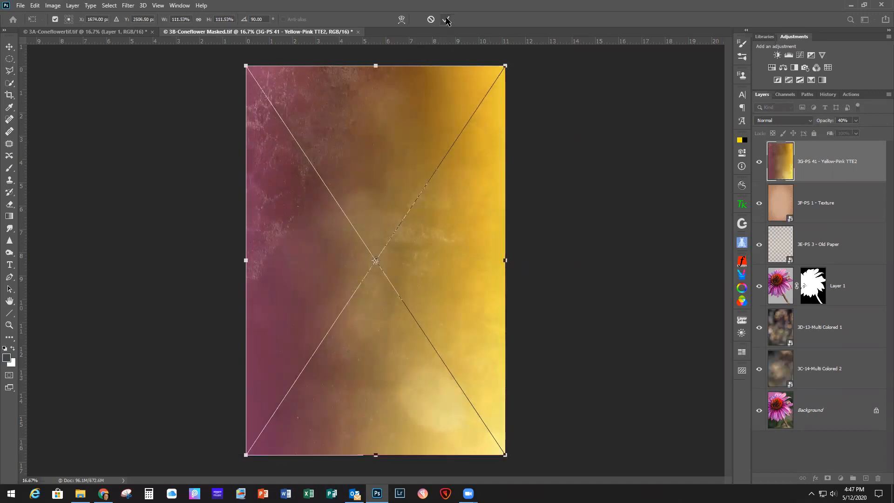
{"action": "left_click", "coordinate": [446, 19]}
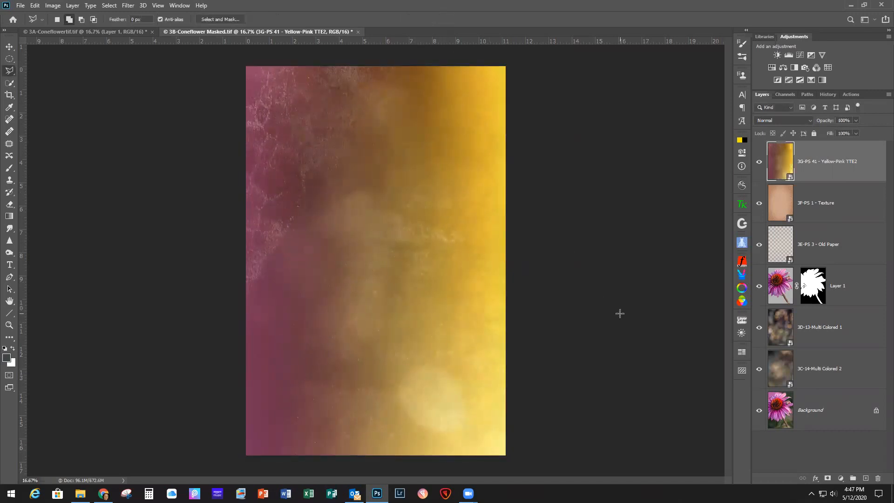
- Blend the Yellow-Pink TTE2 layer with Soft Light at 55% opacity and compare the image with and without it
{"action": "left_click", "coordinate": [784, 122]}
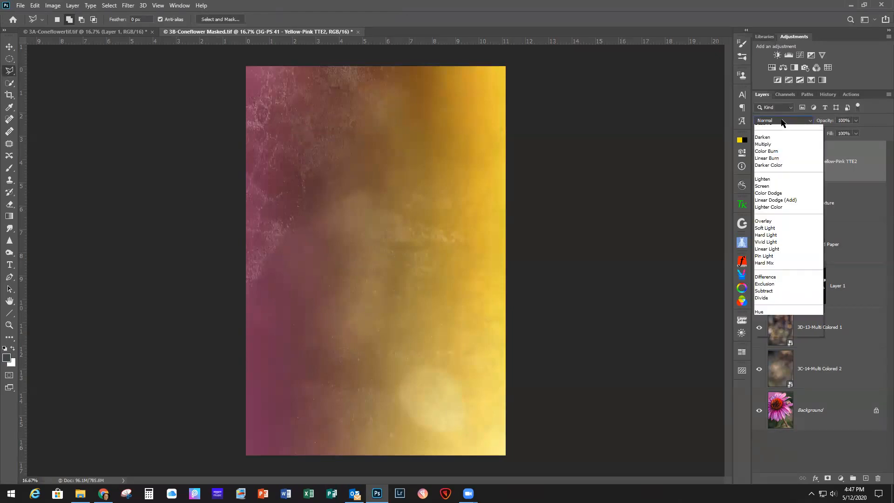
{"action": "left_click", "coordinate": [775, 240]}
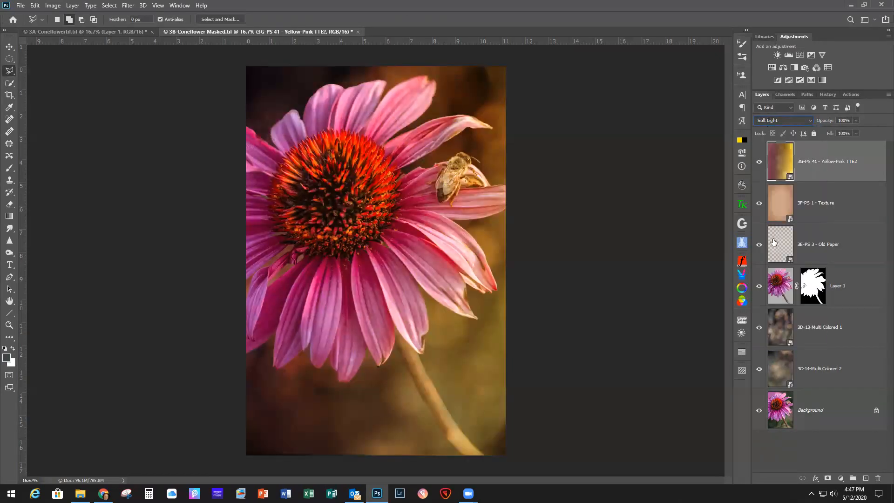
{"action": "left_click", "coordinate": [856, 120]}
{"action": "left_click_drag", "start_coordinate": [858, 131], "coordinate": [838, 135]}
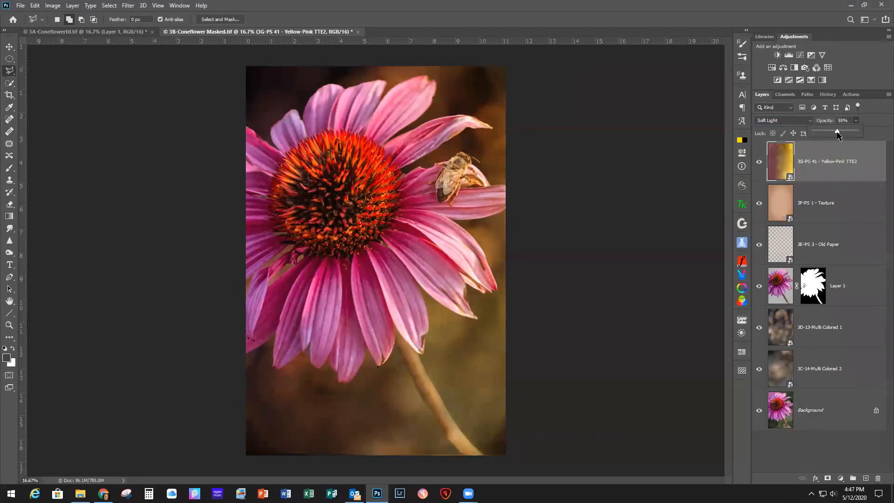
{"action": "left_click", "coordinate": [759, 163]}
{"action": "left_click", "coordinate": [759, 163]}
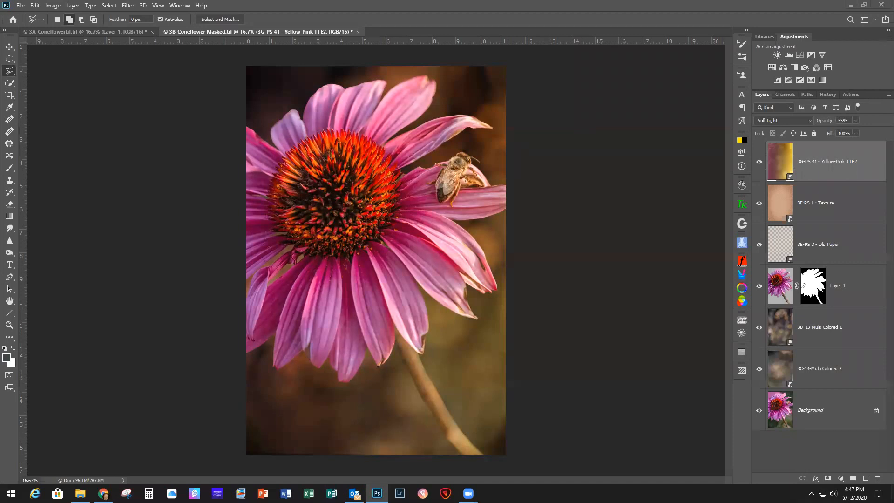
- Place the 3H-PS 45 - Gritty Canvas - Tan texture as the uppermost layer, rotated about 90° clockwise and scaled to fill the canvas
{"action": "left_click_drag", "start_coordinate": [408, 208], "coordinate": [433, 209]}
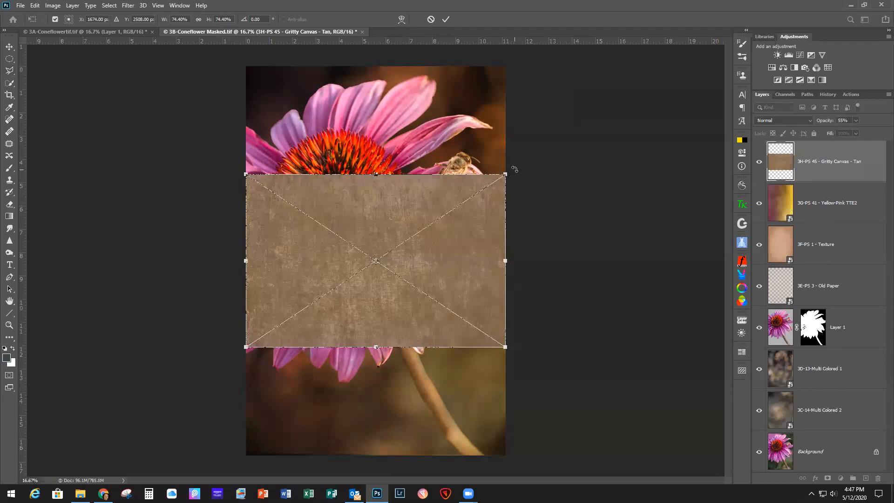
{"action": "left_click_drag", "start_coordinate": [515, 169], "coordinate": [462, 388]}
{"action": "left_click_drag", "start_coordinate": [415, 243], "coordinate": [387, 186]}
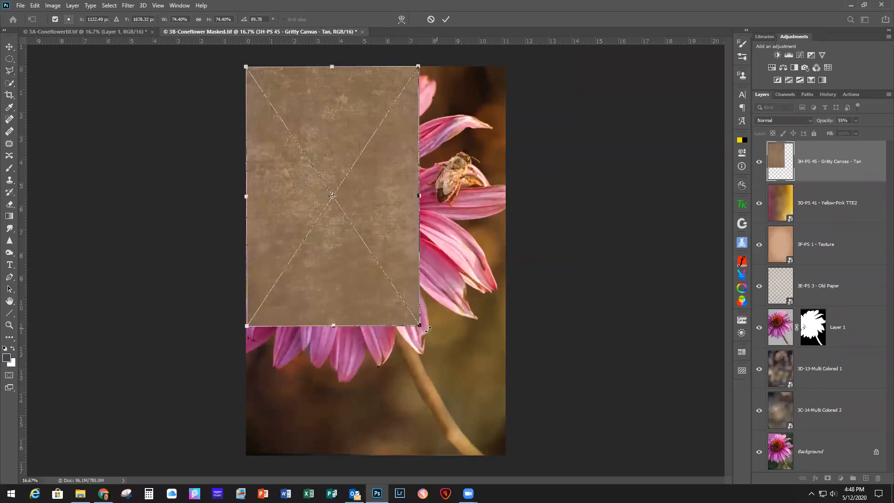
{"action": "left_click_drag", "start_coordinate": [419, 325], "coordinate": [506, 454]}
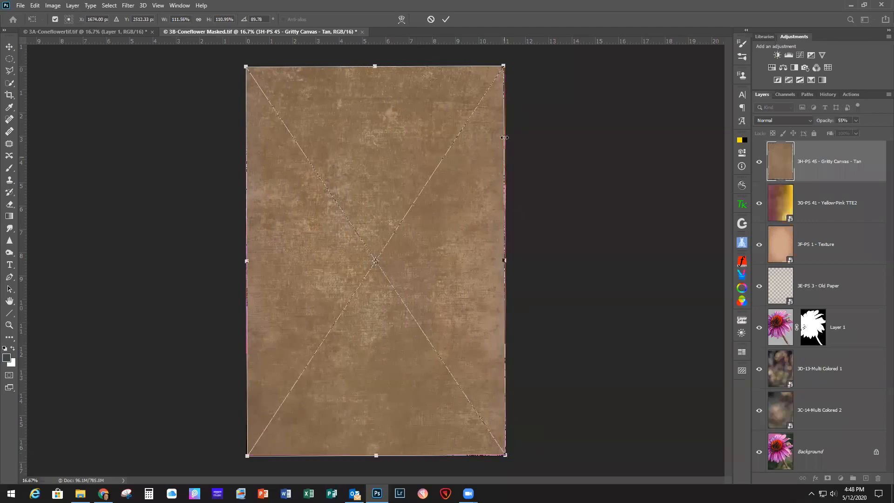
{"action": "left_click", "coordinate": [446, 19]}
{"action": "key", "text": "l"}
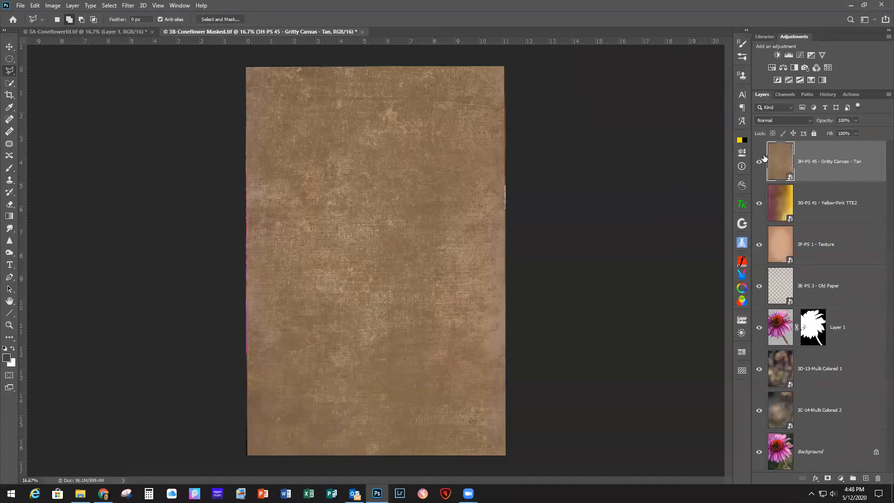
- Set the Gritty Canvas - Tan layer's blend mode to Soft Light and its opacity to 47%, checking the effect up close
{"action": "left_click", "coordinate": [777, 121]}
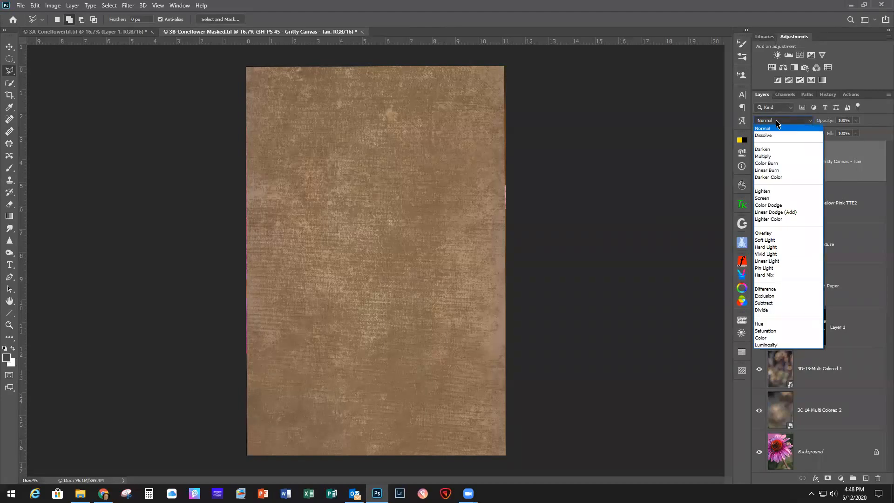
{"action": "left_click", "coordinate": [770, 239]}
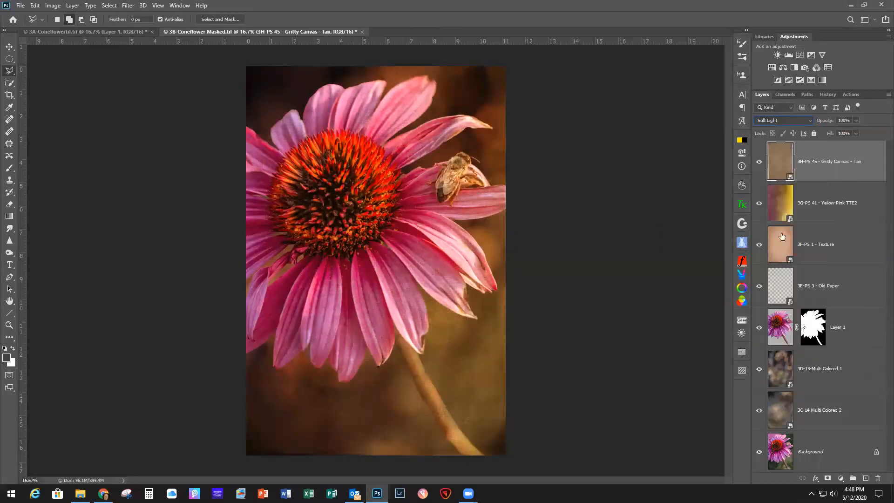
{"action": "left_click", "coordinate": [856, 120]}
{"action": "left_click_drag", "start_coordinate": [858, 135], "coordinate": [835, 135]}
{"action": "scroll", "coordinate": [427, 256], "scroll_direction": "up", "scroll_amount": 3}
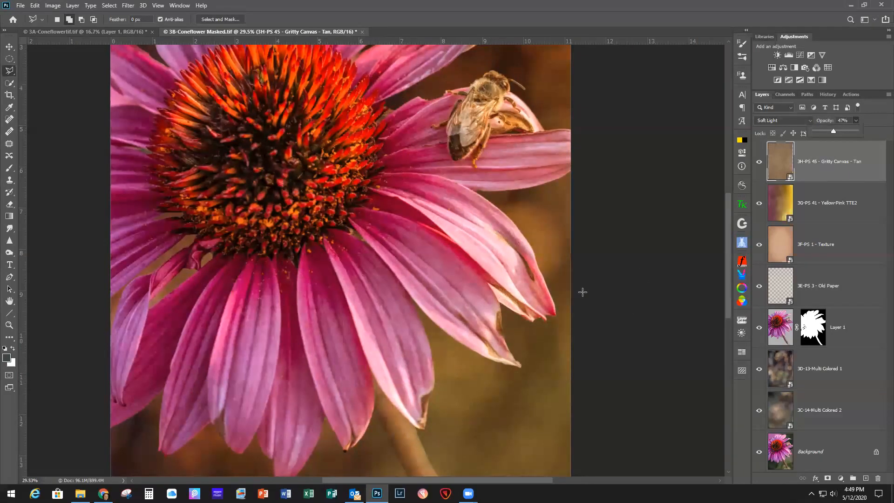
{"action": "scroll", "coordinate": [586, 290], "scroll_direction": "down", "scroll_amount": 2}
{"action": "scroll", "coordinate": [582, 291], "scroll_direction": "down", "scroll_amount": 1}
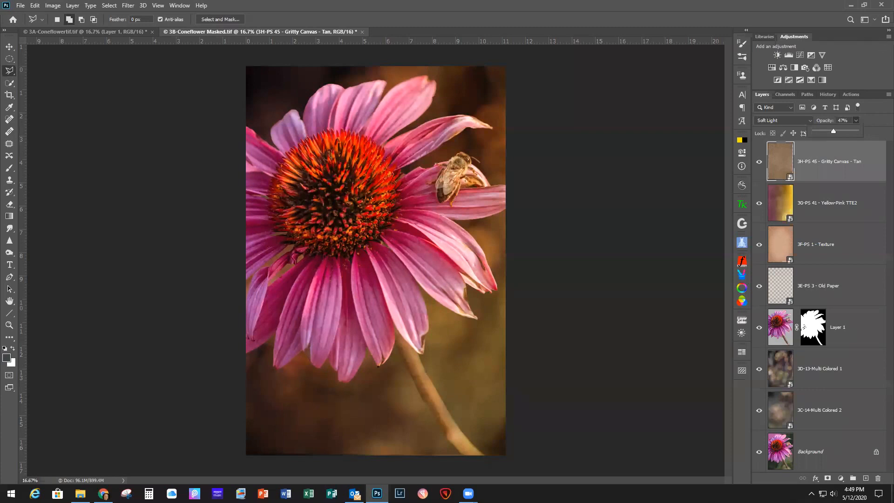
{"action": "key", "text": "Return"}
{"action": "right_click", "coordinate": [826, 176]}
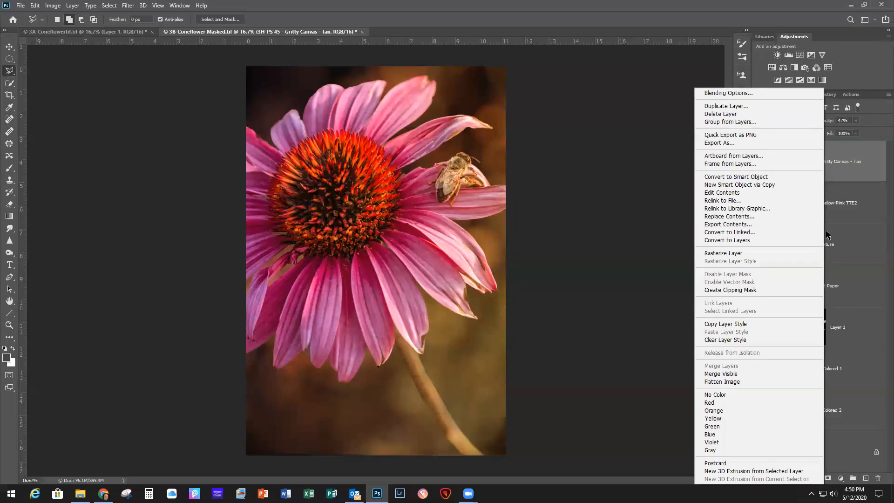
{"action": "left_click", "coordinate": [870, 206]}
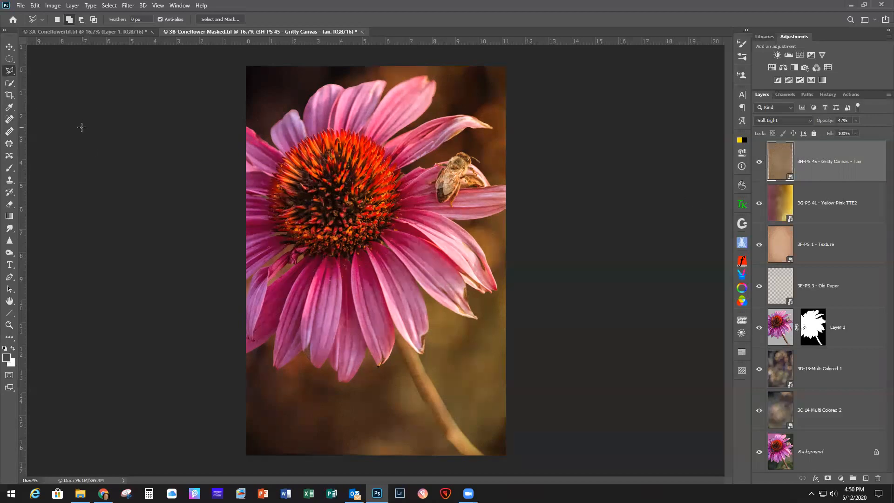
- Close both open coneflower documents without saving their changes
{"action": "left_click", "coordinate": [21, 5]}
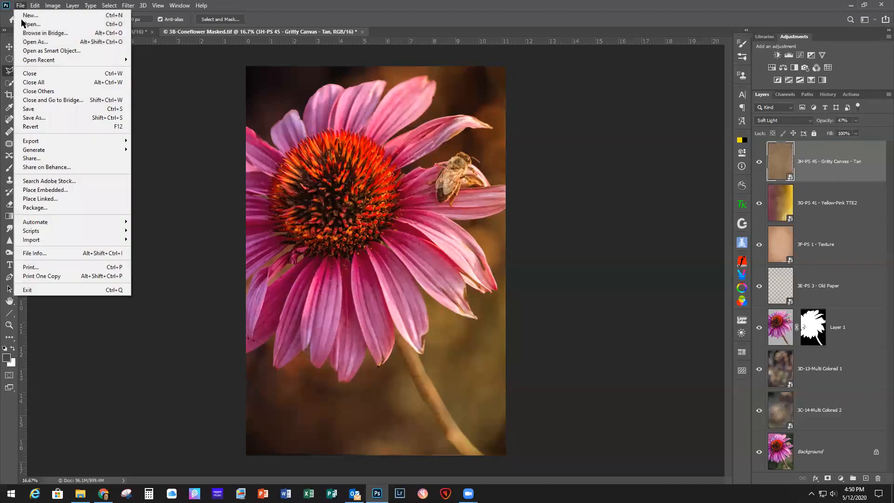
{"action": "left_click", "coordinate": [28, 74]}
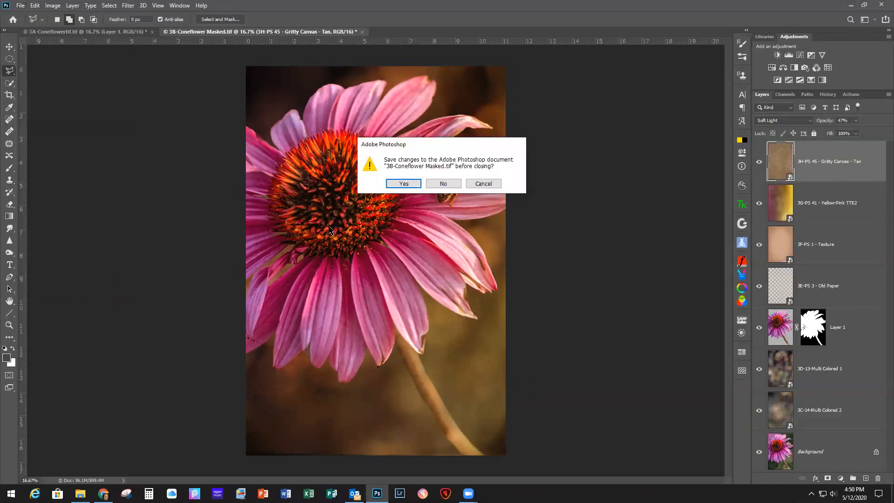
{"action": "left_click", "coordinate": [442, 184]}
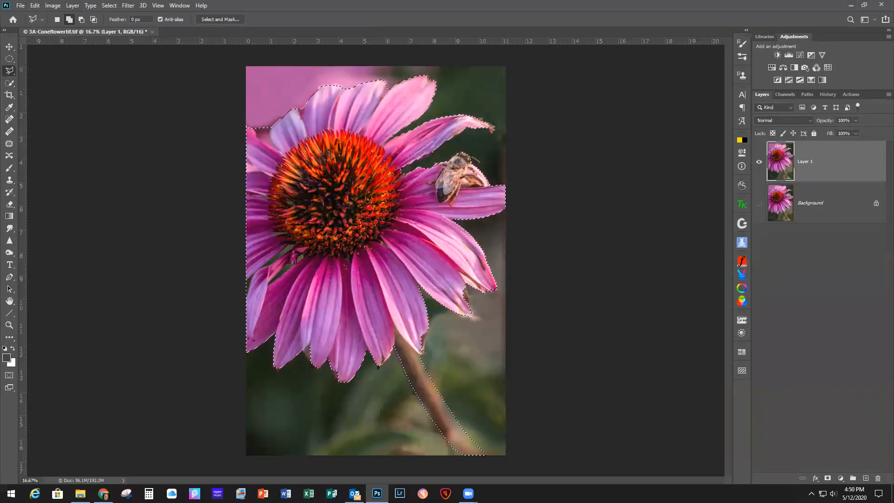
{"action": "left_click", "coordinate": [152, 31]}
{"action": "left_click", "coordinate": [444, 184]}
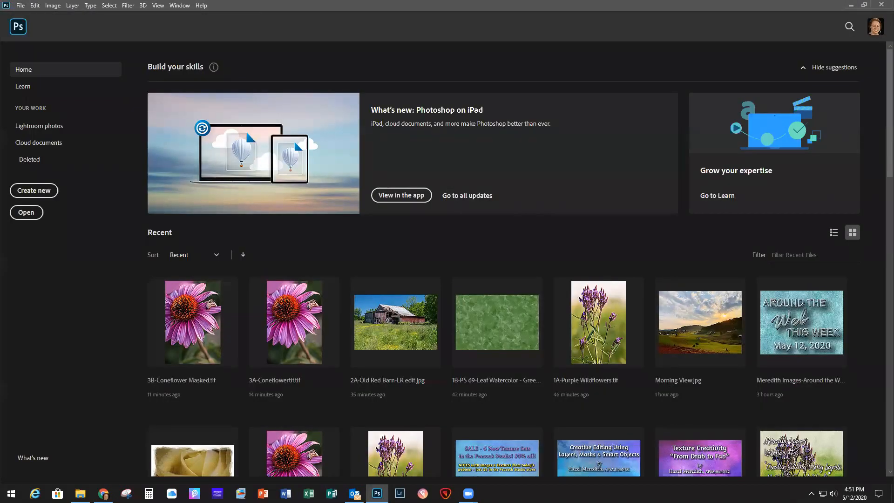
- Open 4A-Barn on the Hill - original.jpg, duplicate its Background layer, and dismiss the antivirus notification
{"action": "key", "text": "alt+Tab"}
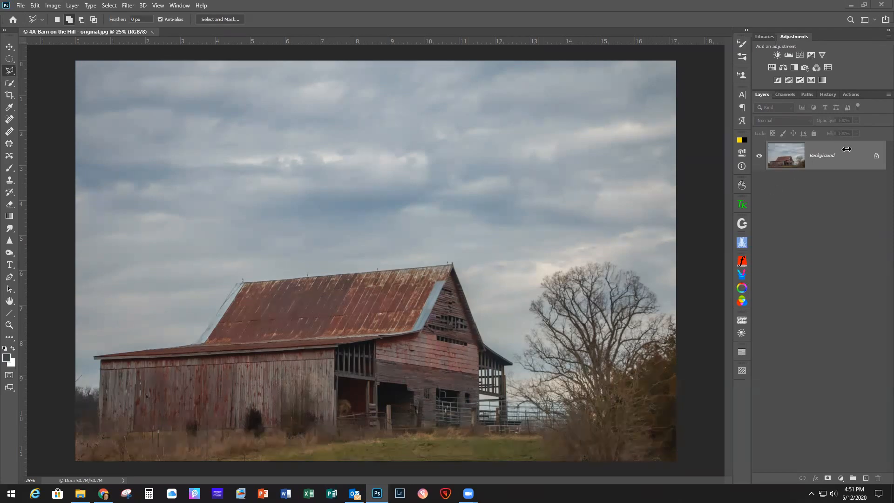
{"action": "left_click_drag", "start_coordinate": [850, 165], "coordinate": [851, 166]}
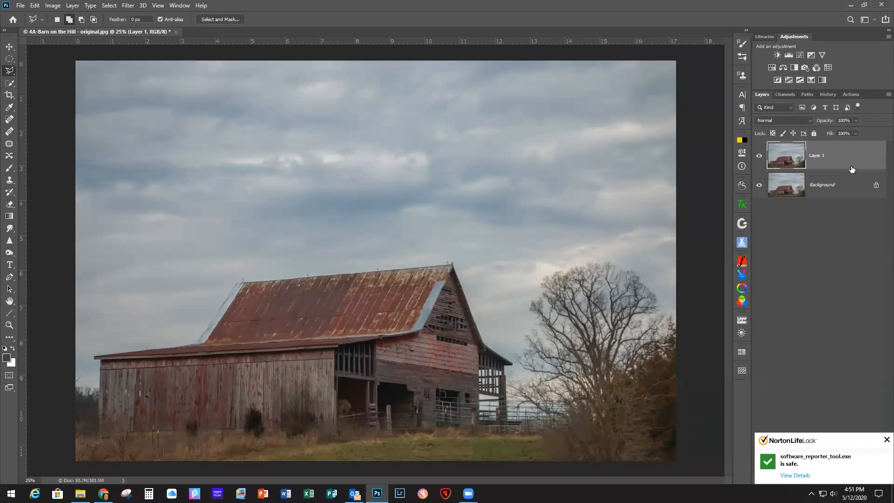
{"action": "left_click", "coordinate": [885, 440]}
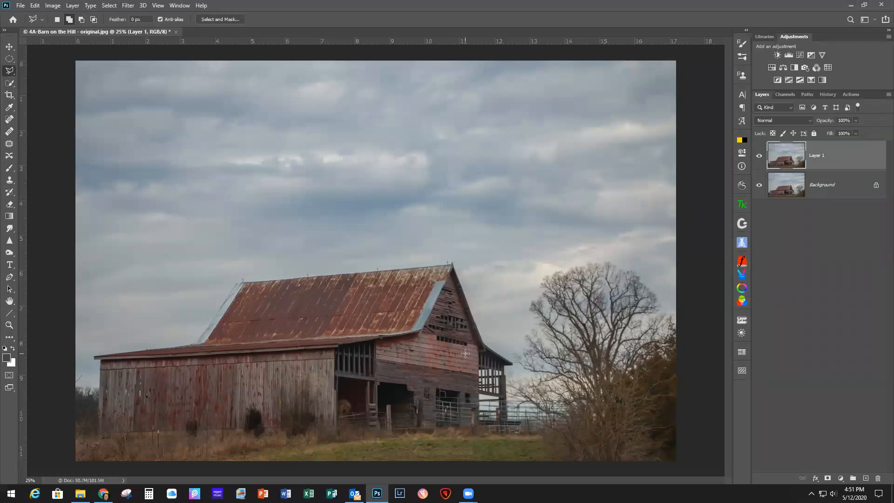
- Open the duplicated barn layer in the Topaz Studio 2 plug-in and add an AI Clear filter
{"action": "left_click", "coordinate": [129, 6]}
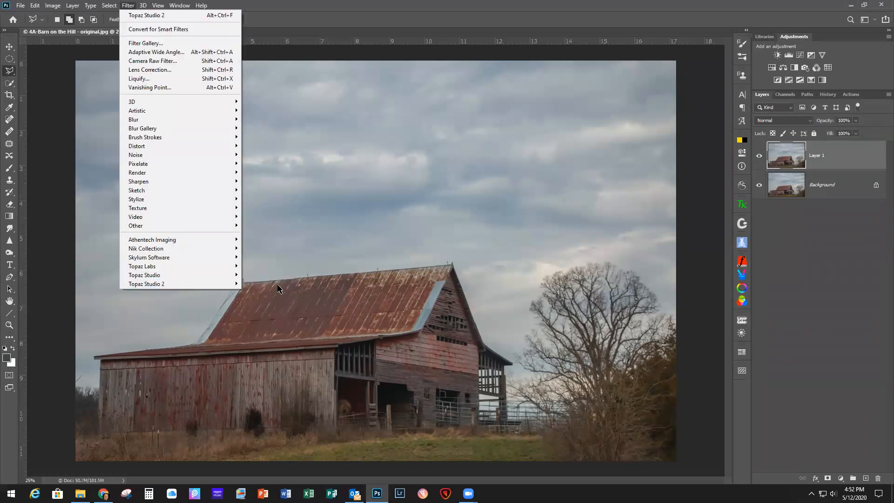
{"action": "left_click", "coordinate": [260, 283]}
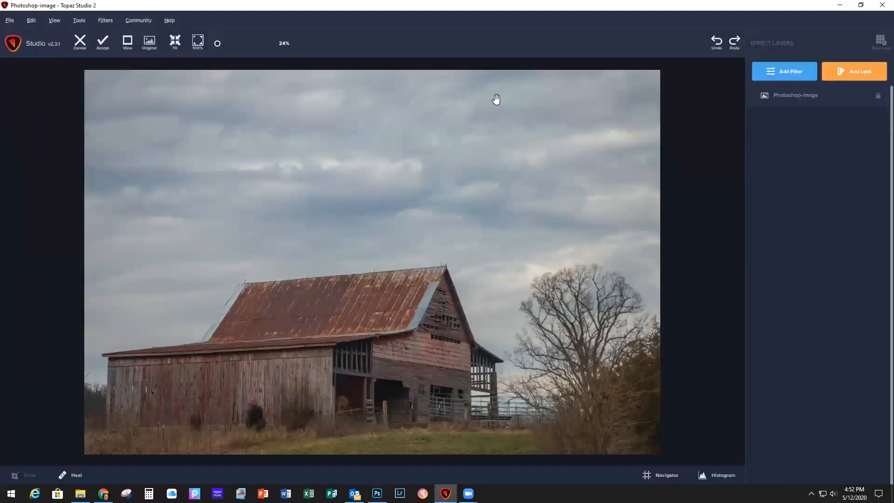
{"action": "left_click", "coordinate": [779, 72]}
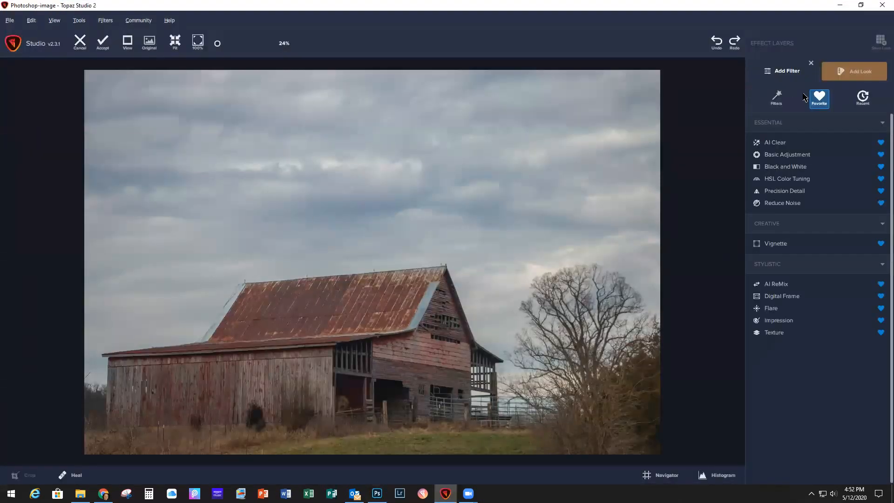
{"action": "left_click", "coordinate": [777, 143]}
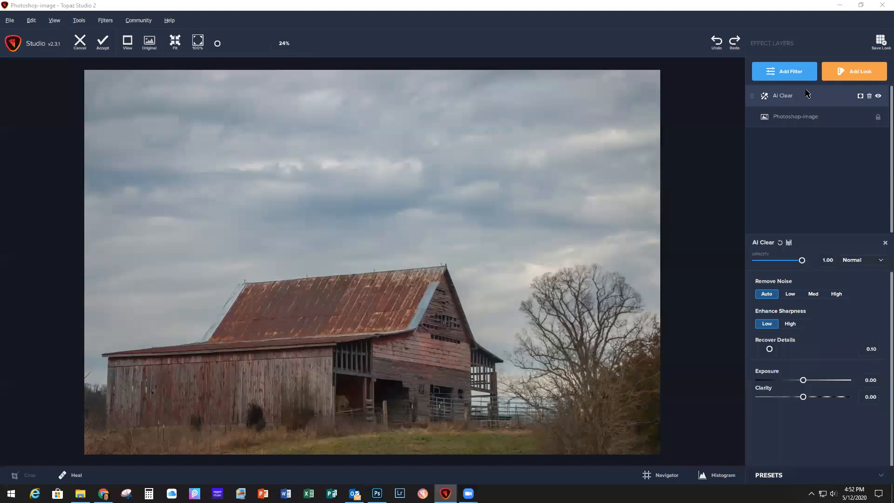
- Add a Basic Adjustment filter and set its exposure to 0.07 and clarity to 0.69
{"action": "left_click", "coordinate": [792, 72]}
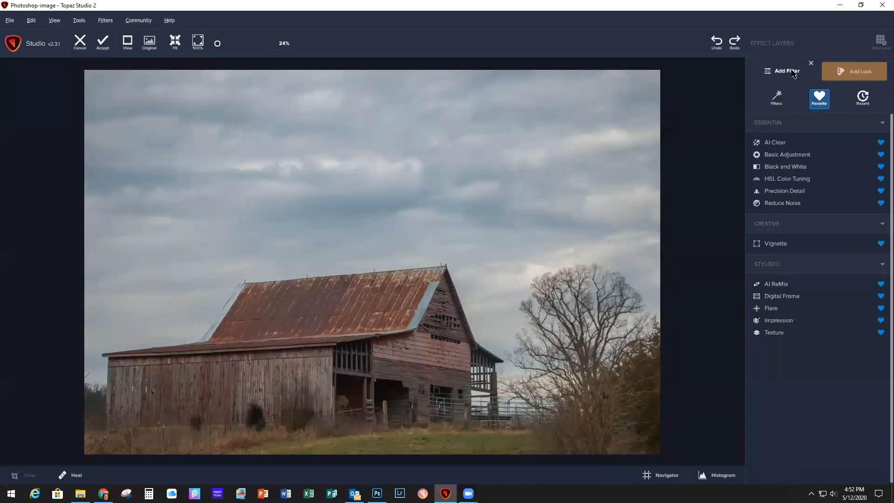
{"action": "left_click", "coordinate": [780, 156]}
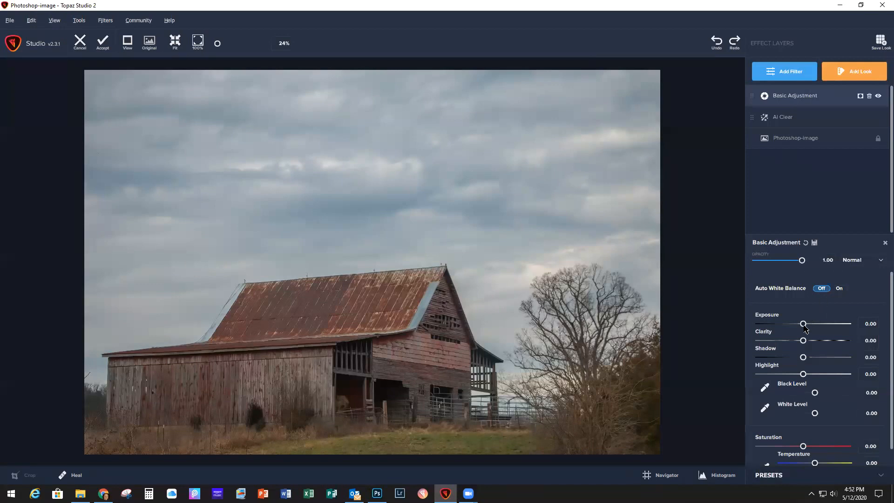
{"action": "left_click", "coordinate": [868, 326]}
{"action": "type", "text": ".0"}
{"action": "key", "text": "Tab"}
{"action": "type", "text": ".69"}
{"action": "key", "text": "Tab"}
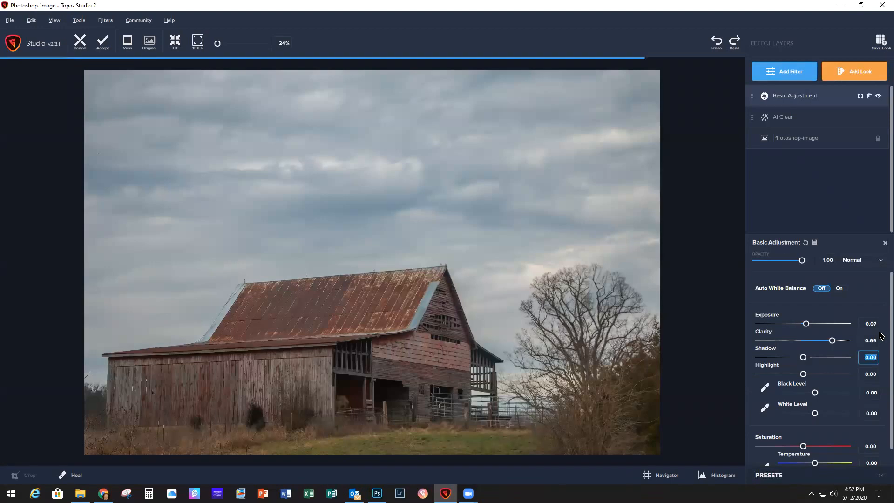
- Set the Basic Adjustment filter's shadow to 0.33, highlight to 0.75 and saturation to 0.15
{"action": "key", "text": "BackSpace"}
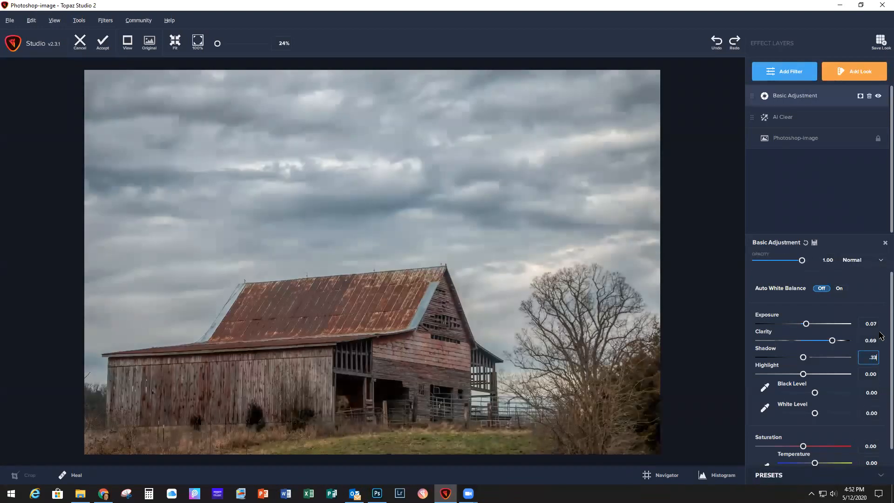
{"action": "key", "text": "Tab"}
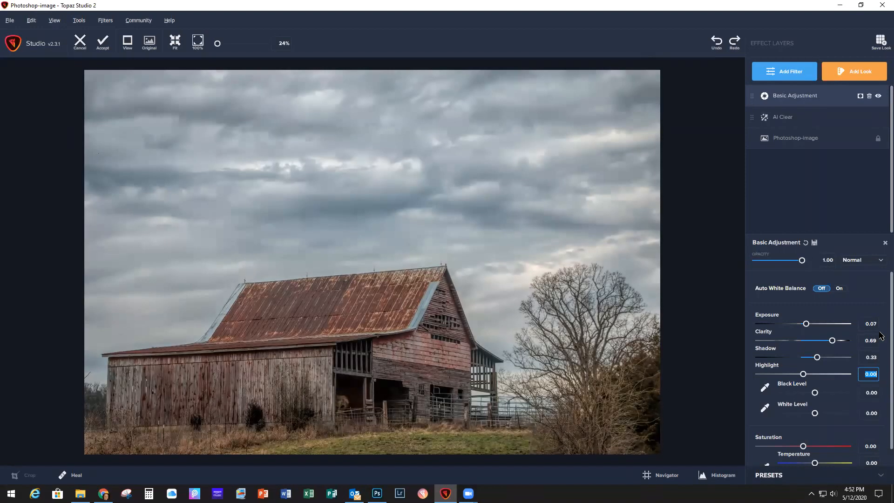
{"action": "key", "text": "BackSpace"}
{"action": "type", "text": ".75"}
{"action": "key", "text": "Return"}
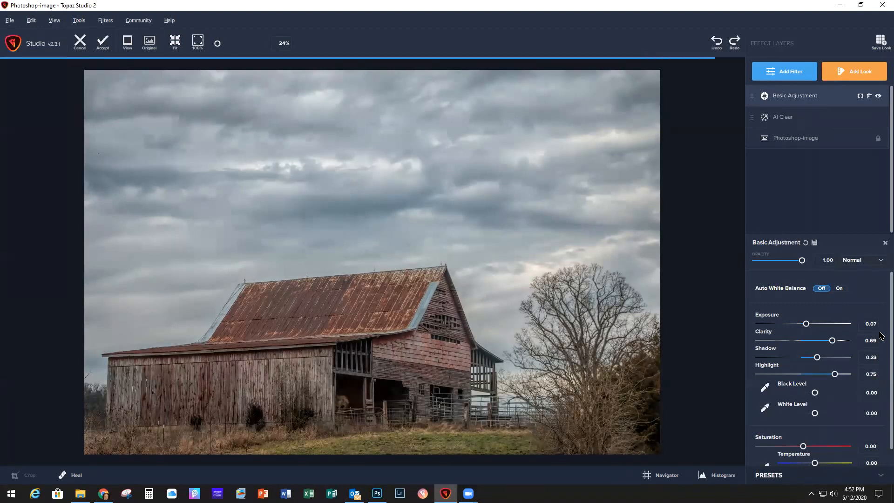
{"action": "key", "text": "Tab"}
{"action": "key", "text": "Tab"}
{"action": "key", "text": "Tab"}
{"action": "key", "text": "Tab"}
{"action": "key", "text": "Tab"}
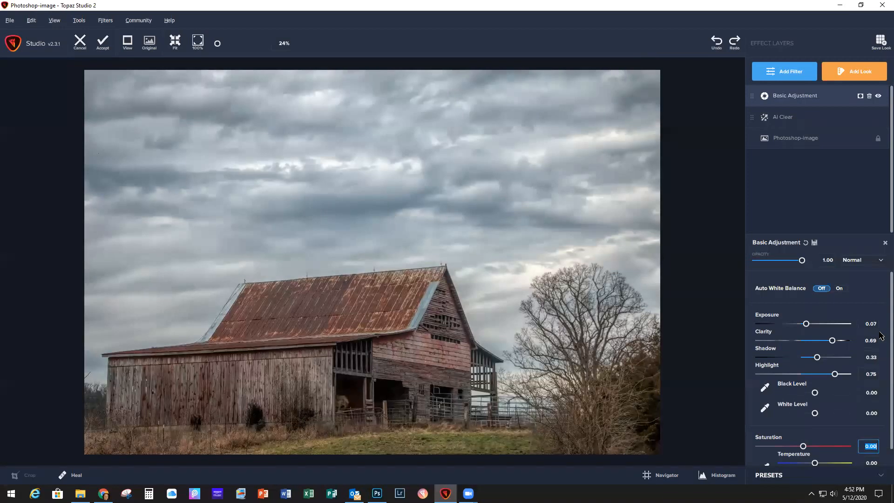
{"action": "type", "text": ".15"}
{"action": "key", "text": "Return"}
- Apply the Dramatic HDR look from the Dramatic look category at an amount of 100
{"action": "left_click", "coordinate": [859, 75]}
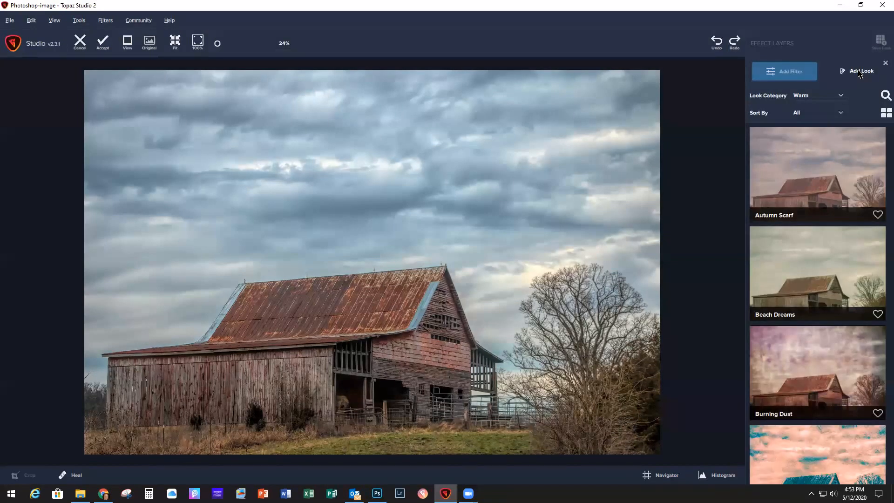
{"action": "left_click", "coordinate": [841, 96]}
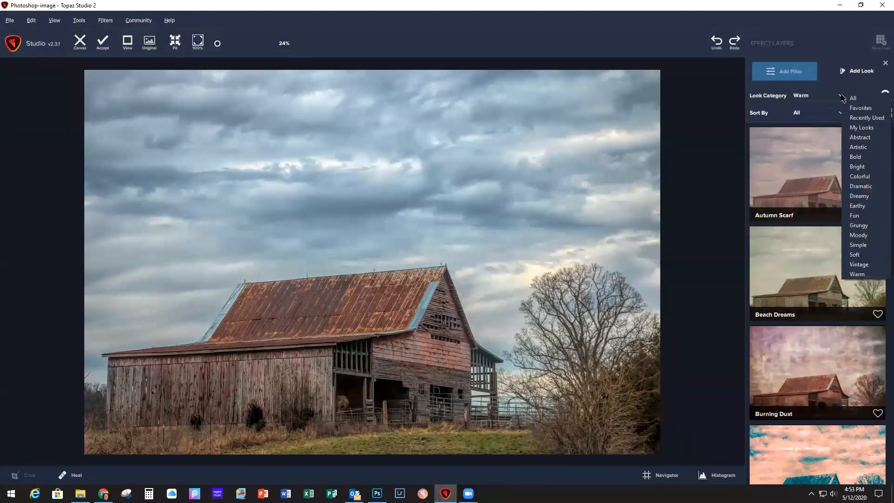
{"action": "left_click", "coordinate": [867, 186]}
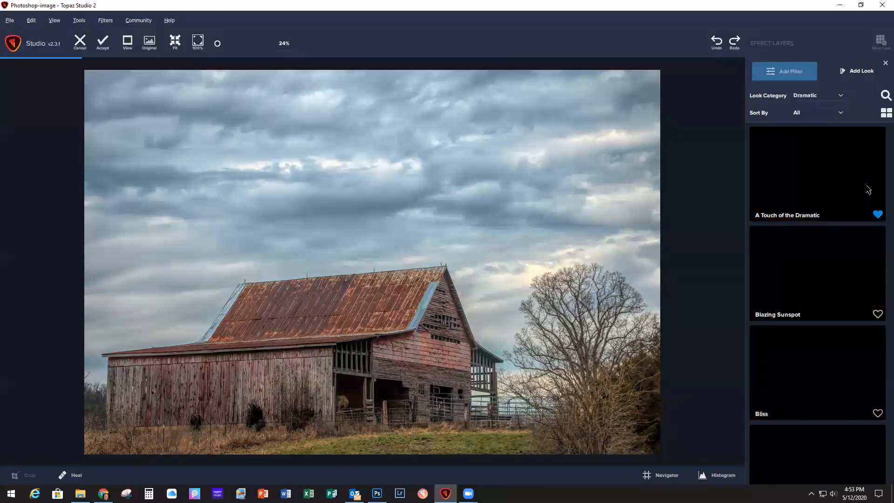
{"action": "scroll", "coordinate": [833, 290], "scroll_direction": "down", "scroll_amount": 5}
{"action": "scroll", "coordinate": [833, 290], "scroll_direction": "down", "scroll_amount": 3}
{"action": "scroll", "coordinate": [833, 290], "scroll_direction": "up", "scroll_amount": 2}
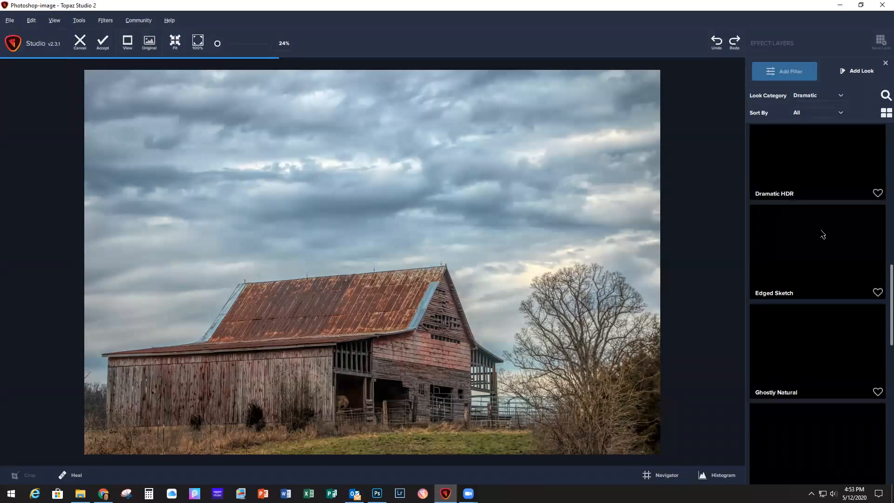
{"action": "left_click", "coordinate": [808, 177]}
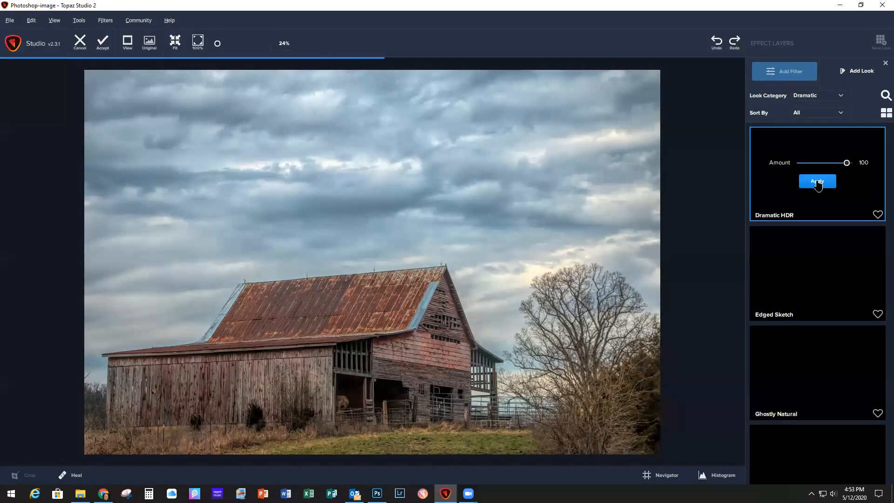
{"action": "left_click", "coordinate": [817, 183]}
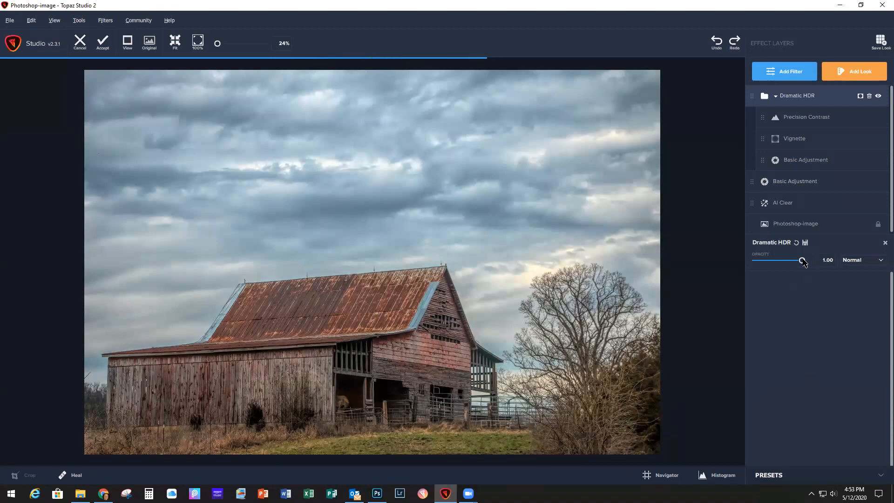
- Reduce the Dramatic HDR look's opacity to 0.61 and accept the edits back into Photoshop
{"action": "left_click_drag", "start_coordinate": [802, 262], "coordinate": [788, 263]}
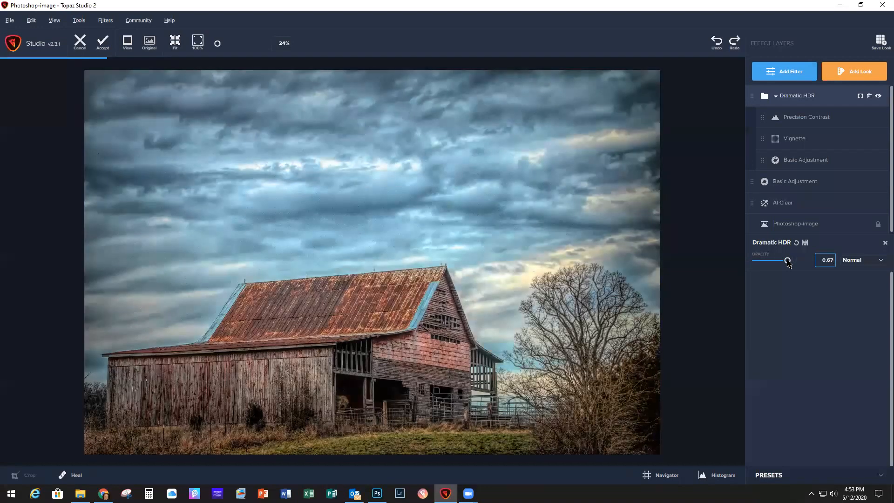
{"action": "left_click_drag", "start_coordinate": [785, 262], "coordinate": [784, 260]}
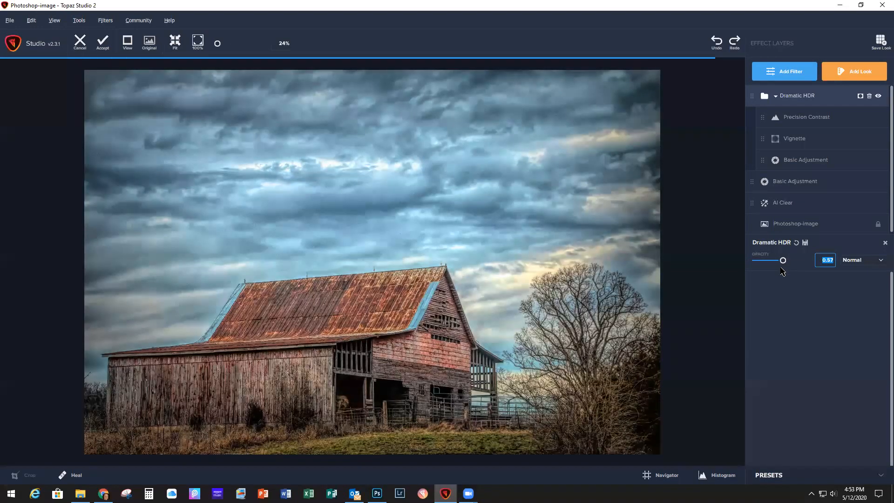
{"action": "left_click_drag", "start_coordinate": [784, 261], "coordinate": [787, 261]}
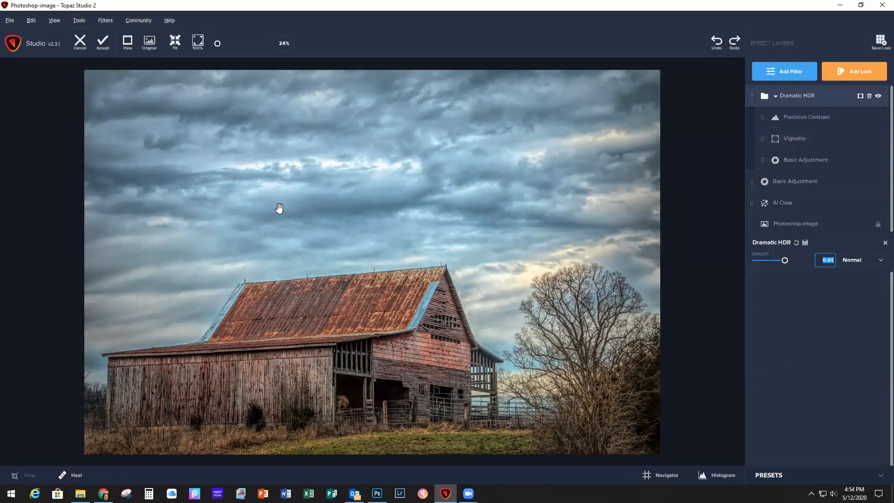
{"action": "left_click", "coordinate": [104, 45]}
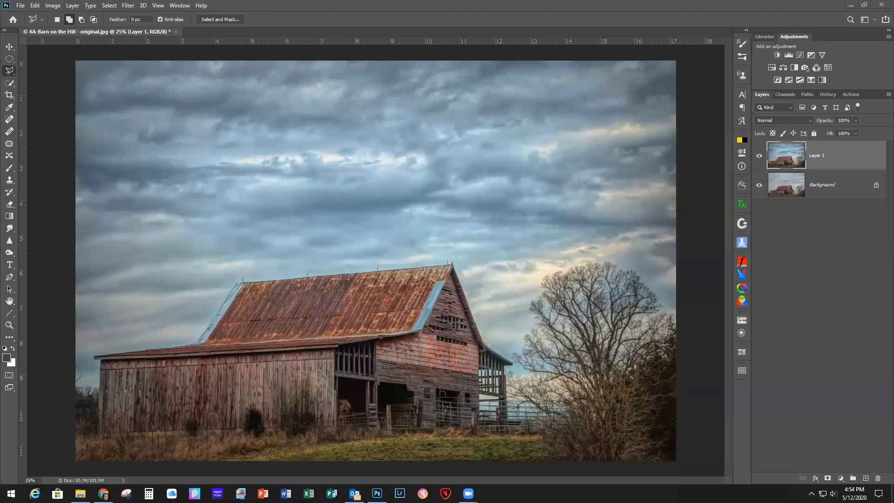
- Add a layer mask to Layer 1 and set the Brush tool to 1400 px with 15% hardness
{"action": "left_click", "coordinate": [829, 479]}
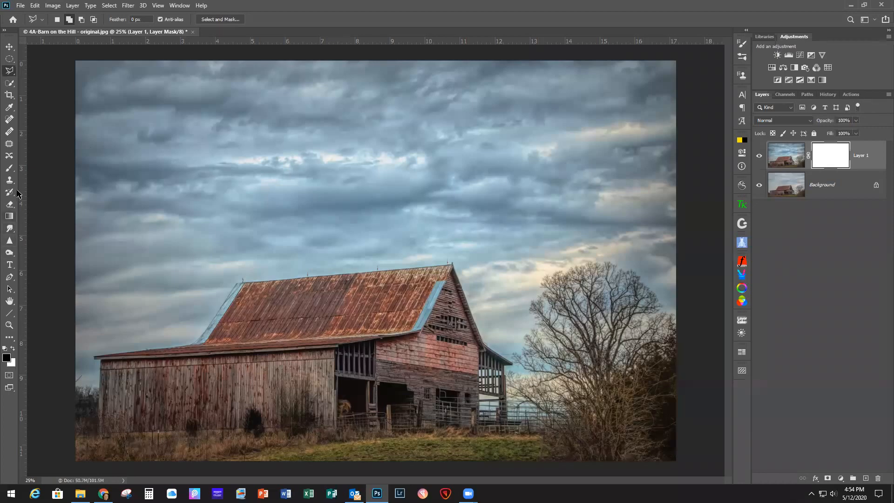
{"action": "left_click", "coordinate": [12, 170]}
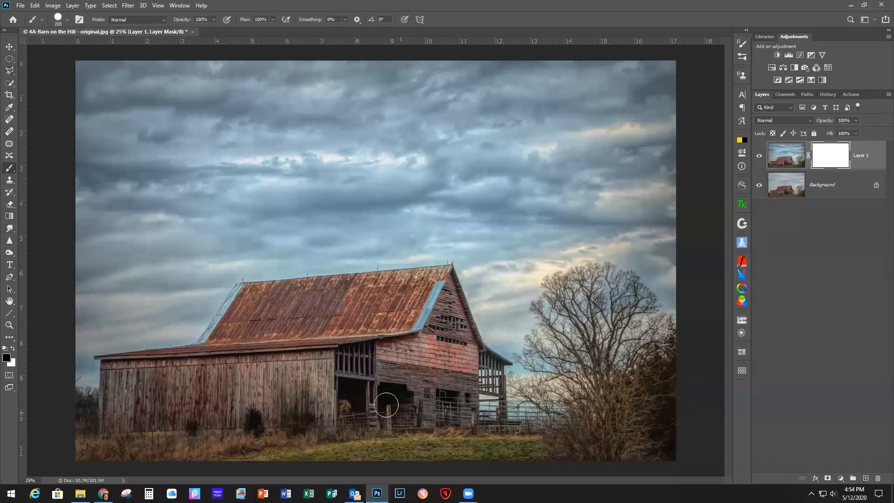
{"action": "key", "text": "bracketright"}
{"action": "left_click", "coordinate": [68, 23]}
{"action": "left_click_drag", "start_coordinate": [111, 71], "coordinate": [63, 73]}
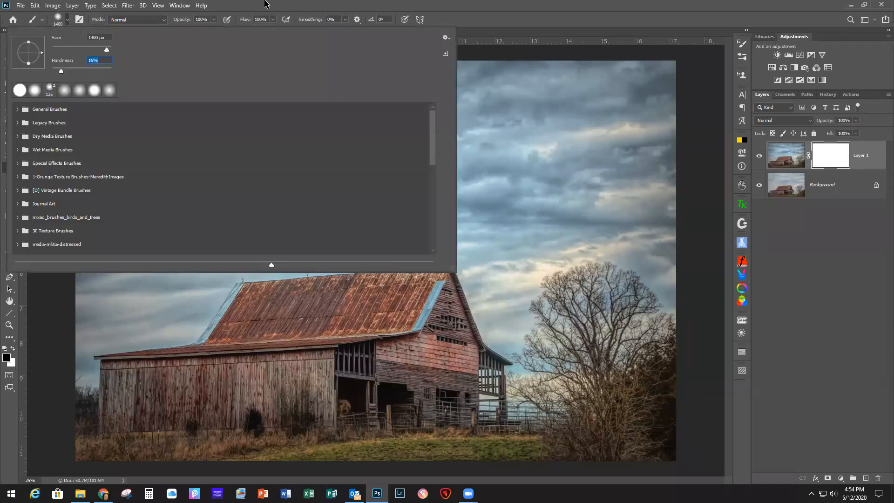
{"action": "key", "text": "Return"}
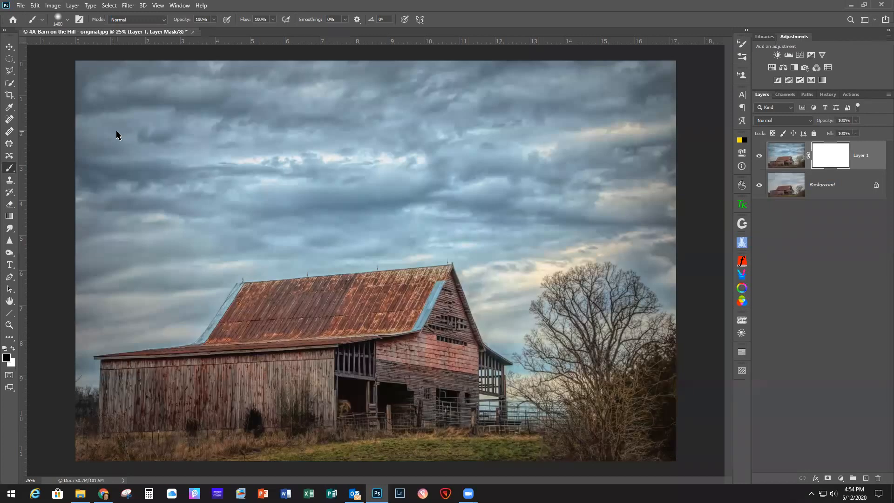
- Undo a full-strength trial stroke, lower the brush opacity to 30%, and paint black across the upper sky on Layer 1's mask
{"action": "left_click_drag", "start_coordinate": [115, 127], "coordinate": [630, 149]}
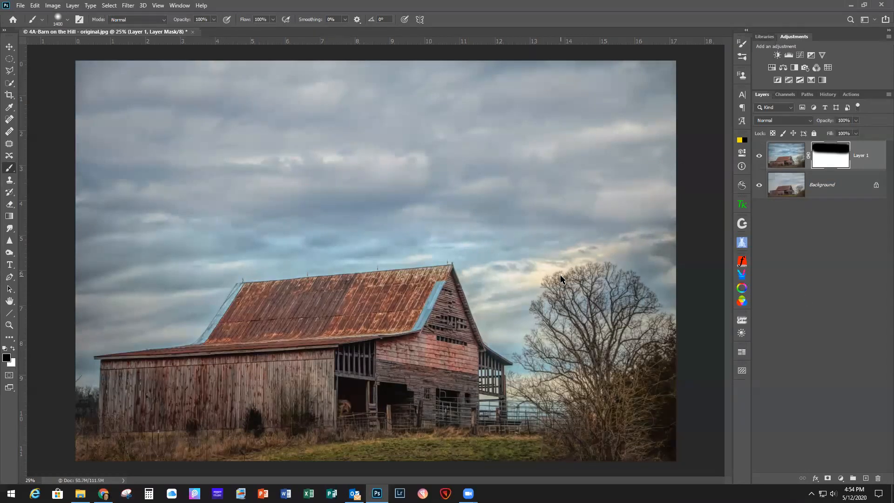
{"action": "key", "text": "ctrl+z"}
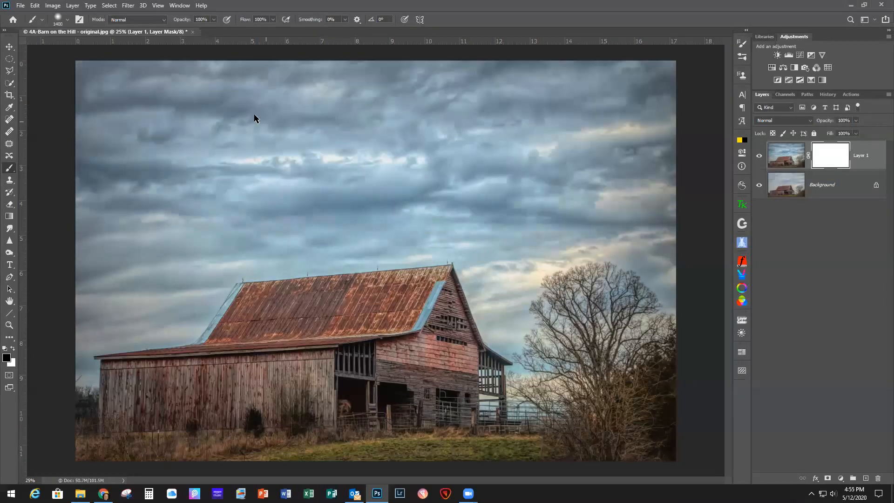
{"action": "left_click", "coordinate": [214, 19]}
{"action": "left_click_drag", "start_coordinate": [215, 30], "coordinate": [183, 35]}
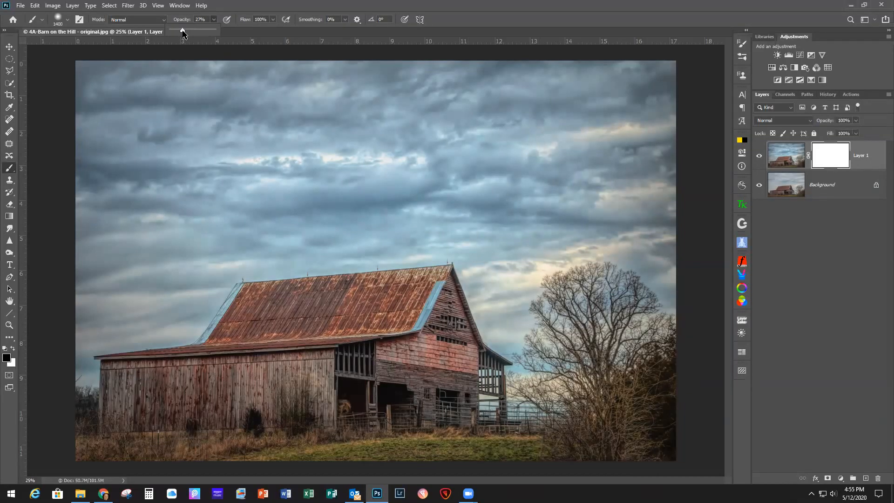
{"action": "left_click_drag", "start_coordinate": [184, 33], "coordinate": [182, 39]}
{"action": "left_click", "coordinate": [95, 114]}
{"action": "left_click_drag", "start_coordinate": [541, 152], "coordinate": [623, 150]}
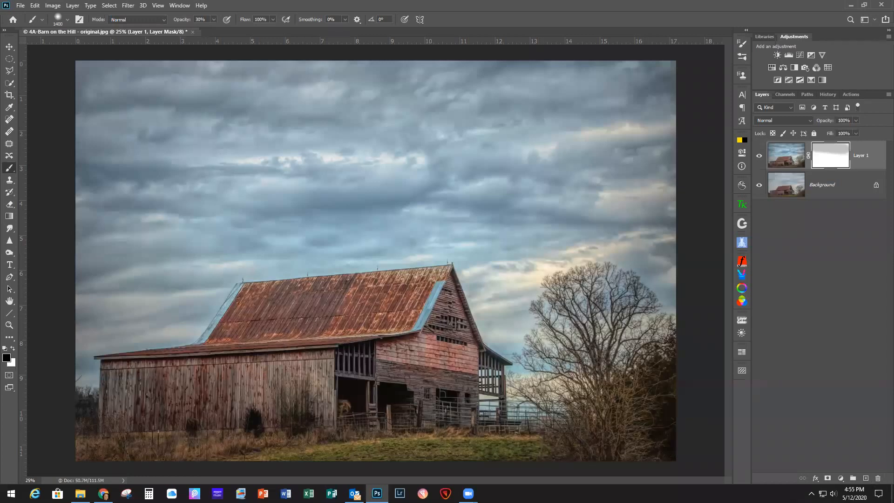
- Place the 4B-Cosmos-19 texture above Layer 1 and stretch it horizontally to both edges of the barn photo
{"action": "left_click_drag", "start_coordinate": [419, 165], "coordinate": [388, 164]}
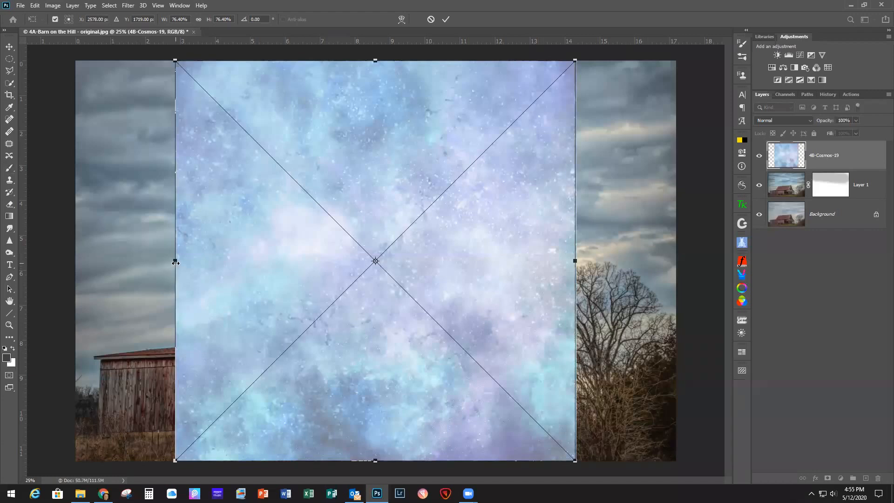
{"action": "left_click_drag", "start_coordinate": [175, 263], "coordinate": [75, 261]}
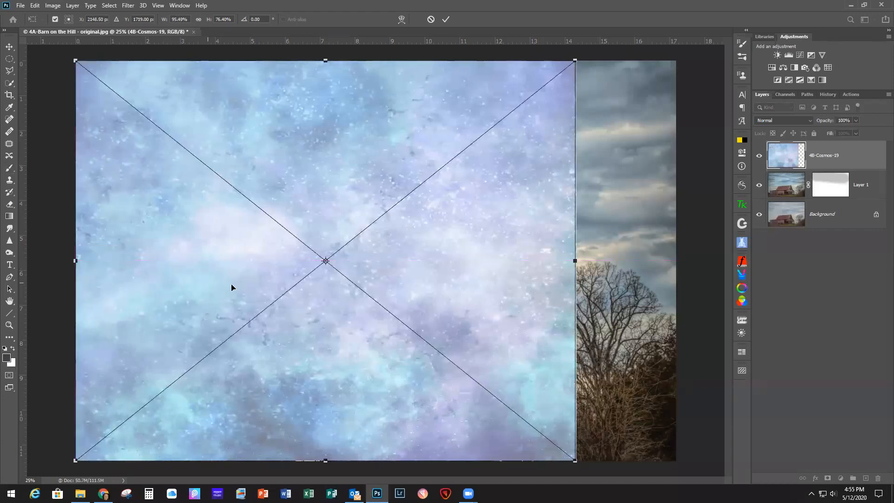
{"action": "left_click_drag", "start_coordinate": [575, 261], "coordinate": [675, 261]}
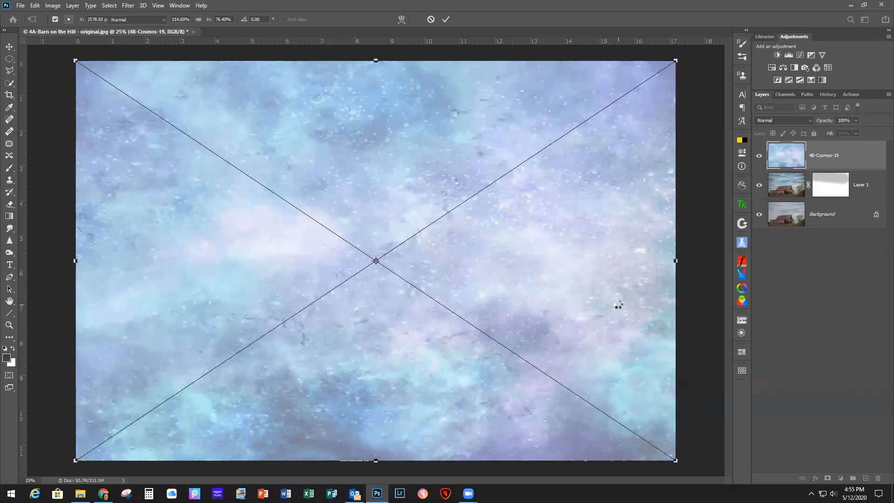
{"action": "key", "text": "Return"}
{"action": "key", "text": "b"}
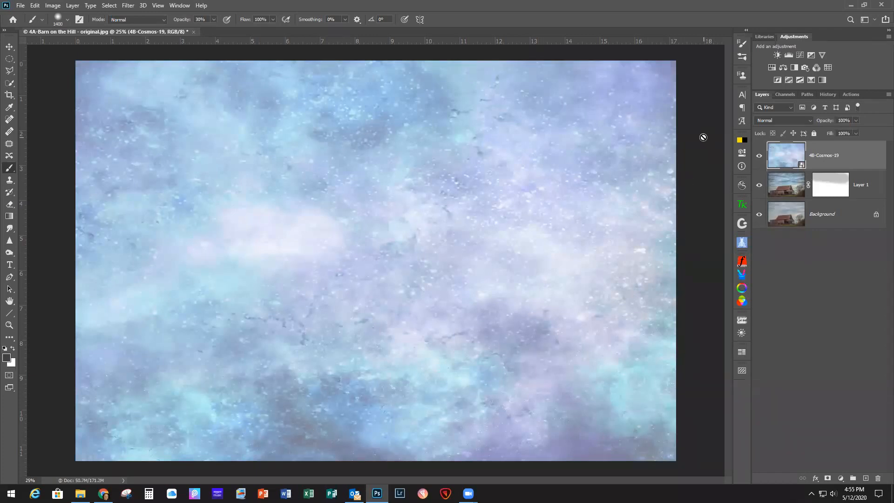
- Add a Hue/Saturation adjustment clipped to the 4B-Cosmos-19 layer and set its saturation to +40
{"action": "left_click", "coordinate": [772, 68]}
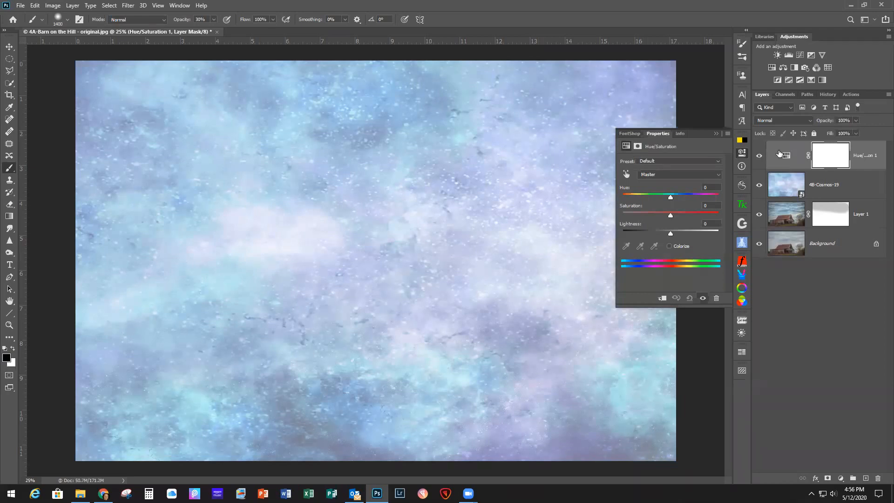
{"action": "left_click_drag", "start_coordinate": [779, 153], "coordinate": [780, 155]}
{"action": "left_click", "coordinate": [780, 155], "text": "alt"}
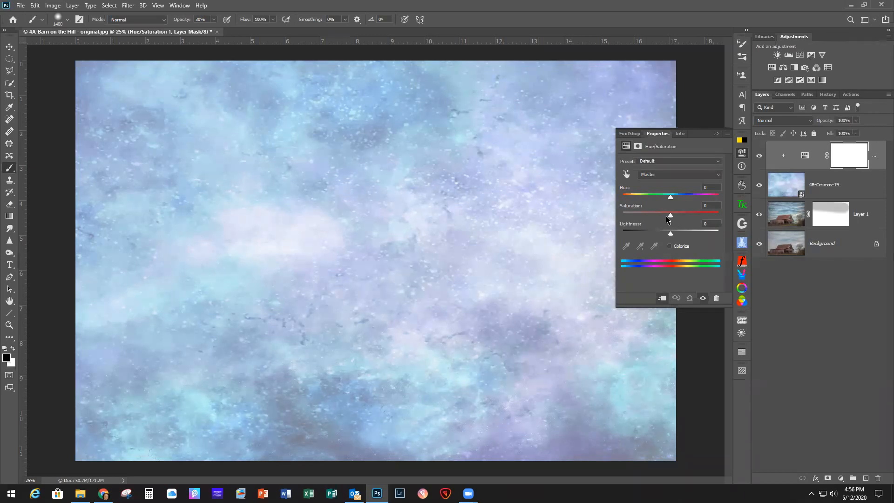
{"action": "left_click_drag", "start_coordinate": [670, 215], "coordinate": [690, 217]}
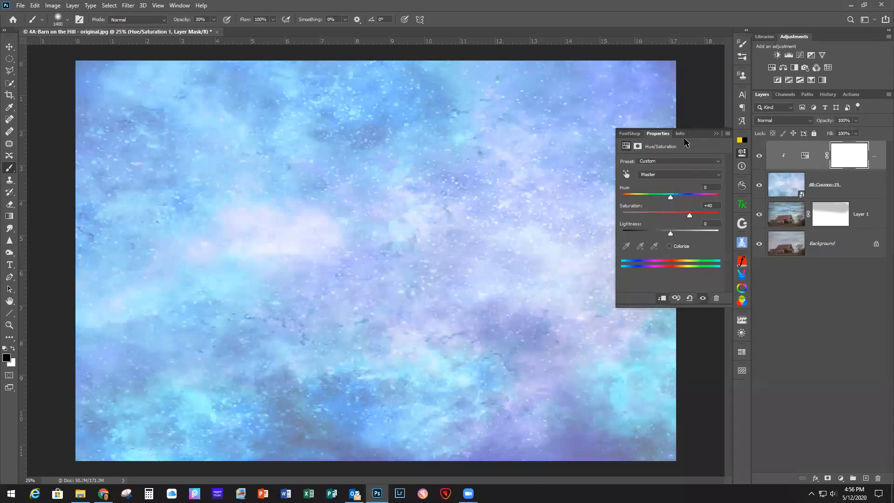
{"action": "left_click", "coordinate": [716, 133]}
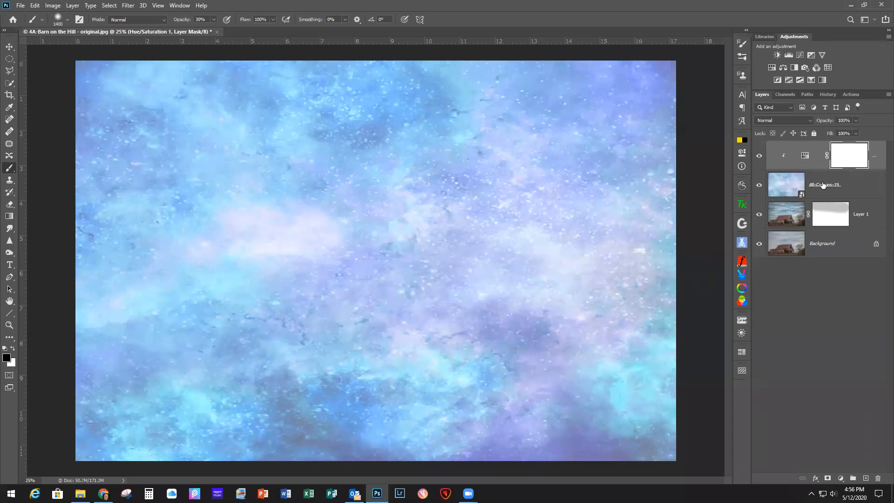
- Set the 4B-Cosmos-19 layer to the Multiply blend mode at 92% opacity
{"action": "left_click", "coordinate": [858, 186]}
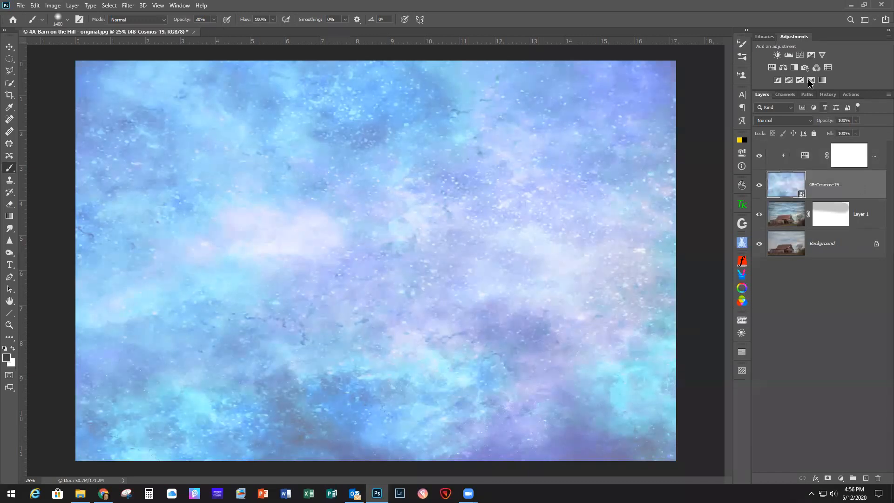
{"action": "left_click", "coordinate": [783, 122]}
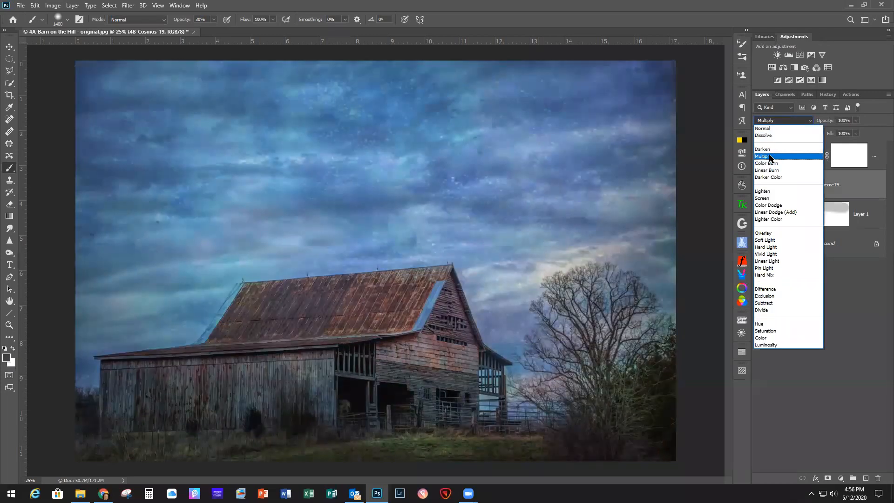
{"action": "left_click", "coordinate": [770, 157]}
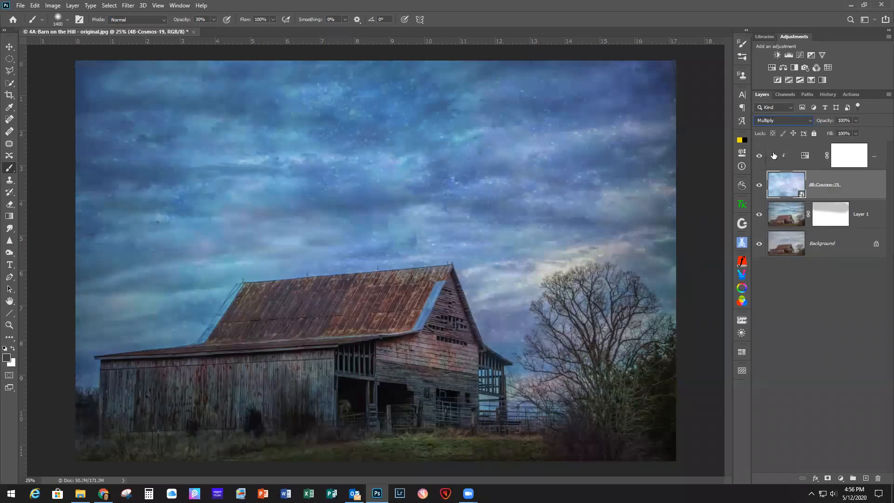
{"action": "left_click", "coordinate": [856, 133]}
{"action": "left_click_drag", "start_coordinate": [856, 130], "coordinate": [852, 130]}
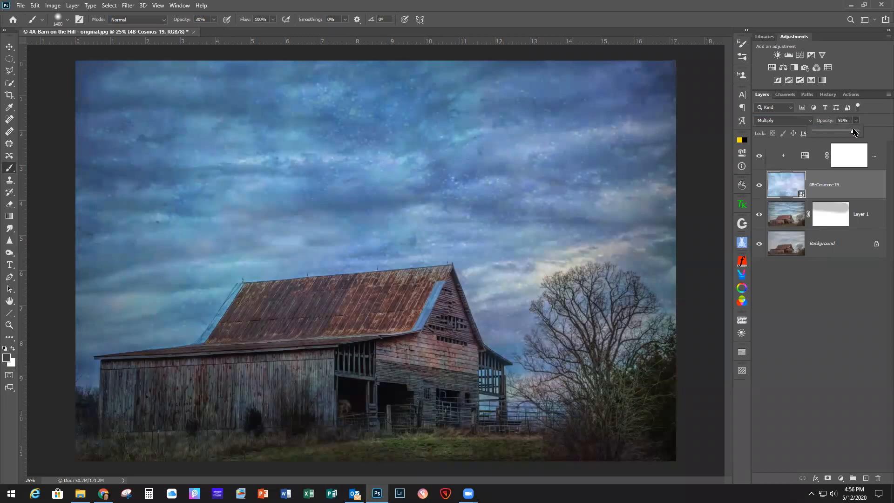
{"action": "left_click_drag", "start_coordinate": [854, 132], "coordinate": [854, 132]}
- Add a layer mask to 4B-Cosmos-19 and paint black over the barn, trees and grass with a 400 px brush at 30% opacity
{"action": "left_click", "coordinate": [828, 478]}
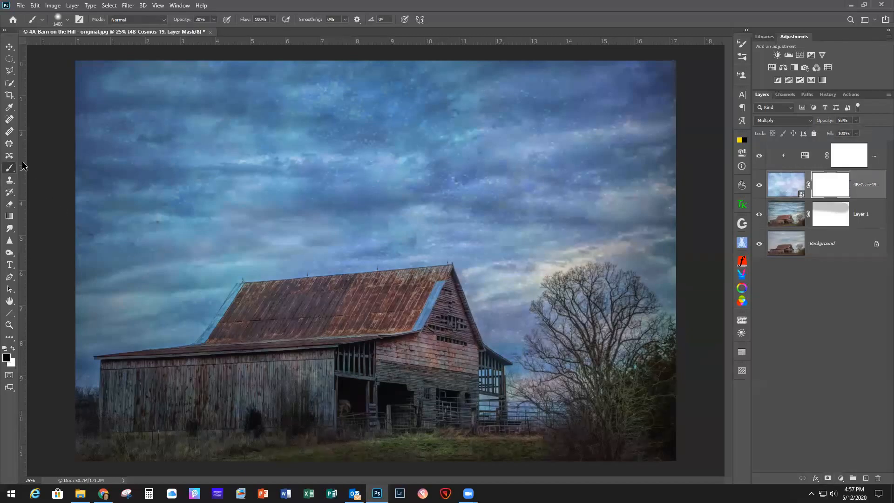
{"action": "key", "text": "bracketleft"}
{"action": "key", "text": "bracketleft"}
{"action": "key", "text": "bracketleft"}
{"action": "key", "text": "bracketleft"}
{"action": "key", "text": "bracketleft"}
{"action": "key", "text": "bracketleft"}
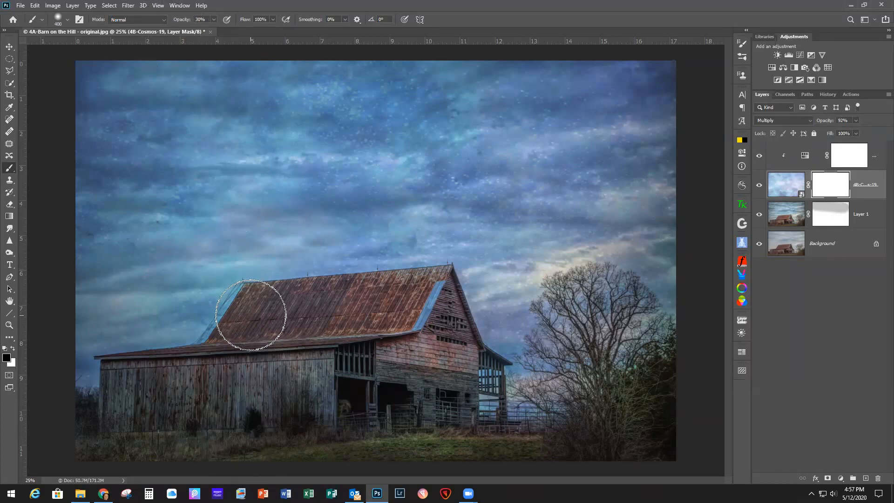
{"action": "mouse_move", "coordinate": [250, 315]}
{"action": "left_mouse_down"}
{"action": "mouse_move", "coordinate": [430, 293]}
{"action": "mouse_move", "coordinate": [452, 396]}
{"action": "mouse_move", "coordinate": [415, 322]}
{"action": "mouse_move", "coordinate": [399, 399]}
{"action": "mouse_move", "coordinate": [365, 323]}
{"action": "mouse_move", "coordinate": [329, 413]}
{"action": "mouse_move", "coordinate": [300, 396]}
{"action": "mouse_move", "coordinate": [278, 354]}
{"action": "mouse_move", "coordinate": [236, 419]}
{"action": "mouse_move", "coordinate": [233, 343]}
{"action": "mouse_move", "coordinate": [206, 370]}
{"action": "mouse_move", "coordinate": [131, 371]}
{"action": "mouse_move", "coordinate": [112, 411]}
{"action": "mouse_move", "coordinate": [76, 411]}
{"action": "mouse_move", "coordinate": [84, 451]}
{"action": "mouse_move", "coordinate": [654, 435]}
{"action": "mouse_move", "coordinate": [49, 395]}
{"action": "mouse_move", "coordinate": [164, 435]}
{"action": "mouse_move", "coordinate": [648, 439]}
{"action": "mouse_move", "coordinate": [673, 425]}
{"action": "mouse_move", "coordinate": [672, 339]}
{"action": "mouse_move", "coordinate": [623, 407]}
{"action": "mouse_move", "coordinate": [670, 371]}
{"action": "mouse_move", "coordinate": [664, 433]}
{"action": "left_mouse_up"}
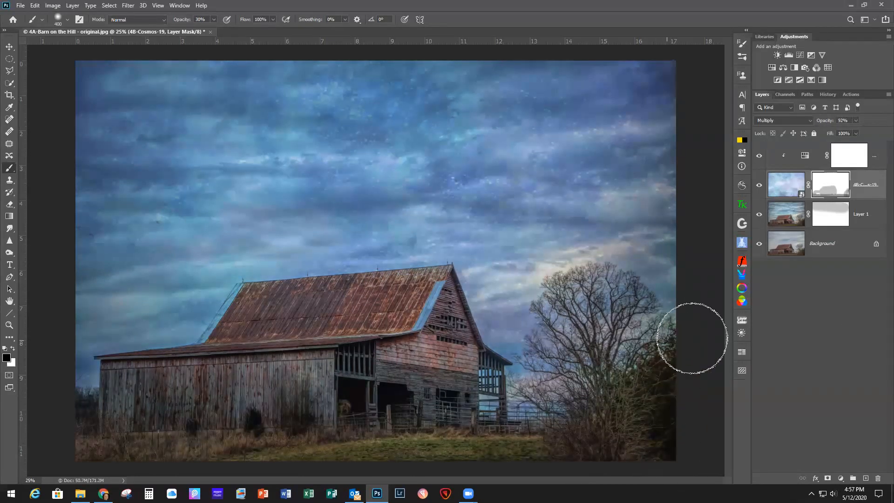
{"action": "left_click_drag", "start_coordinate": [188, 412], "coordinate": [104, 414]}
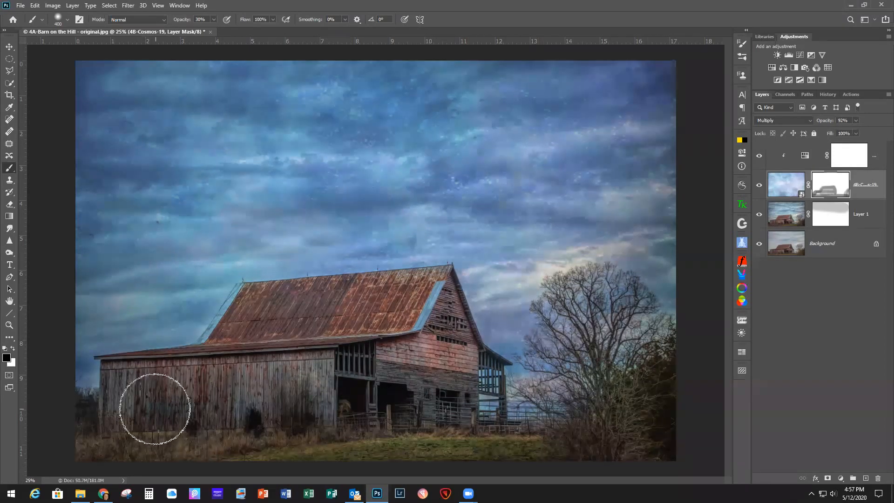
{"action": "mouse_move", "coordinate": [93, 449]}
{"action": "left_mouse_down"}
{"action": "mouse_move", "coordinate": [686, 461]}
{"action": "mouse_move", "coordinate": [669, 461]}
{"action": "left_mouse_up"}
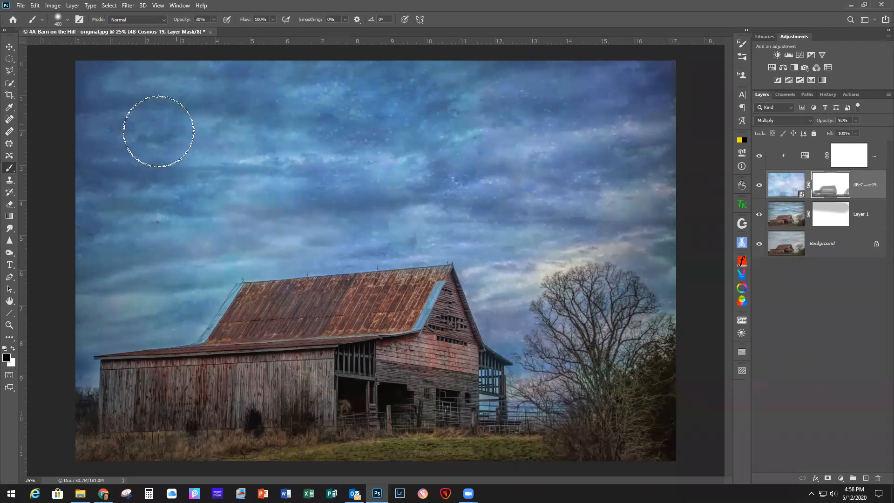
- Look through the #3 - 2020-05-12 Meredith Images folder at the 4B-Cosmos-19 texture files without opening any
{"action": "left_click", "coordinate": [20, 6]}
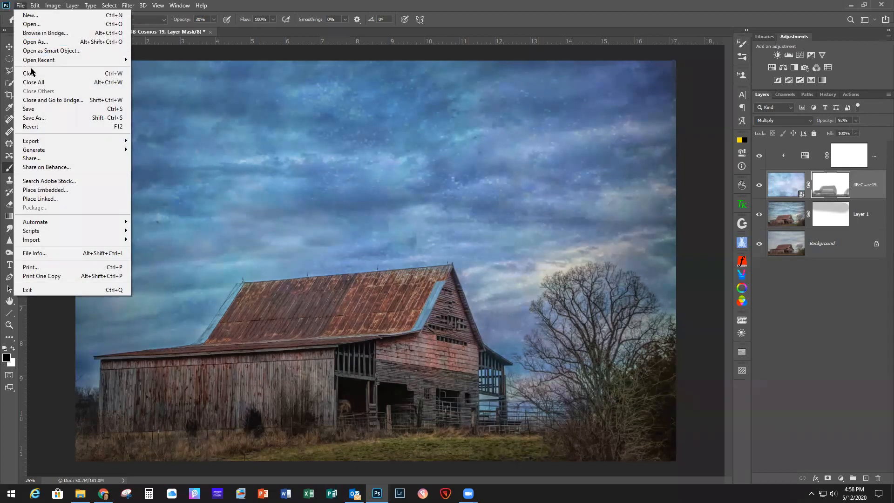
{"action": "left_click", "coordinate": [31, 25]}
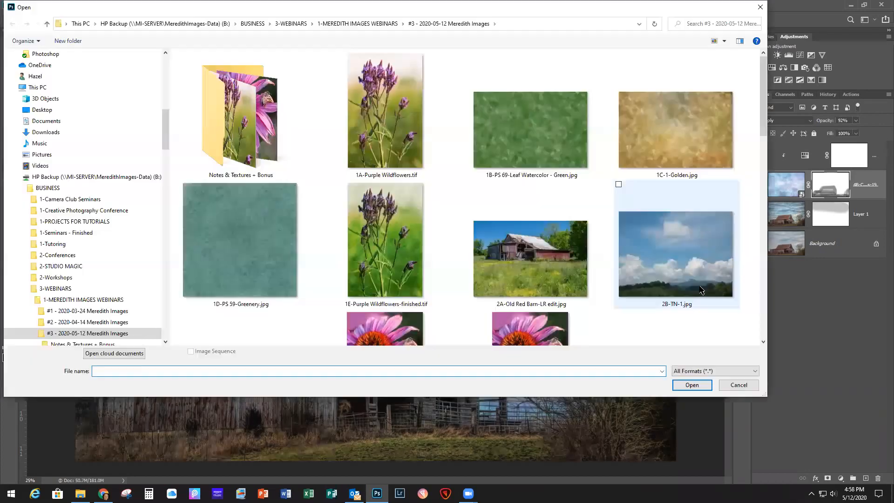
{"action": "scroll", "coordinate": [737, 158], "scroll_direction": "down", "scroll_amount": 10}
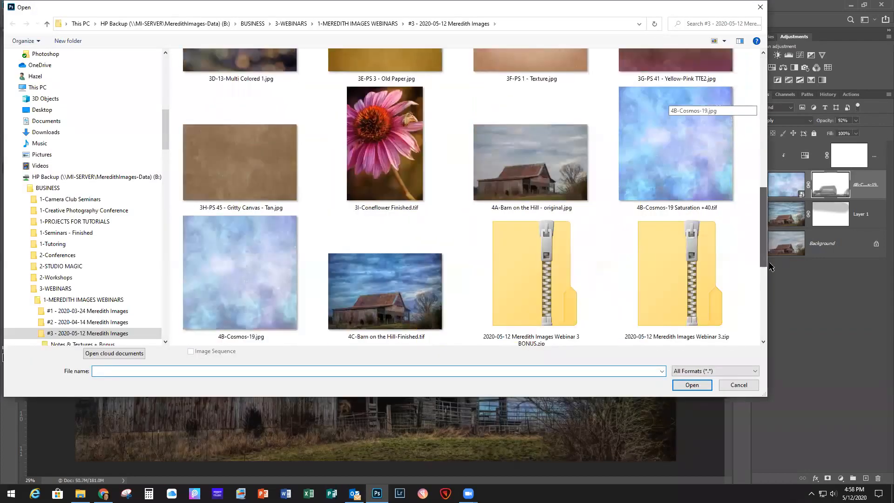
{"action": "scroll", "coordinate": [702, 219], "scroll_direction": "up", "scroll_amount": 2}
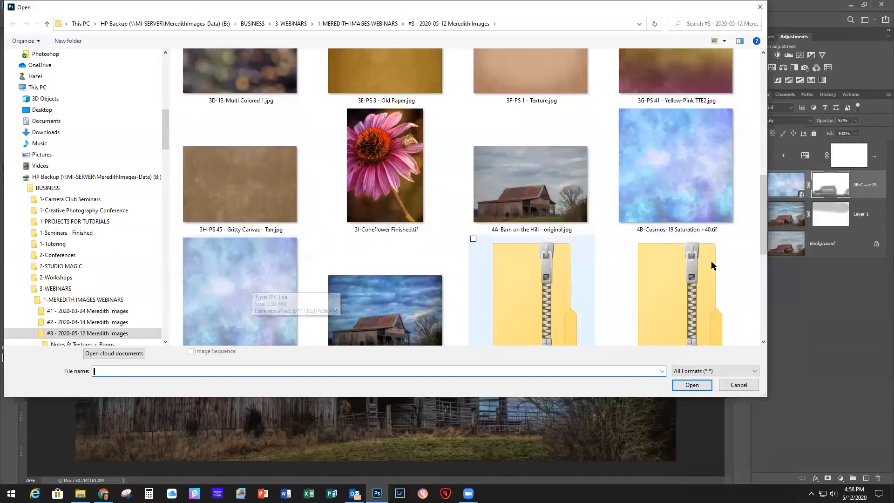
{"action": "left_click", "coordinate": [760, 7]}
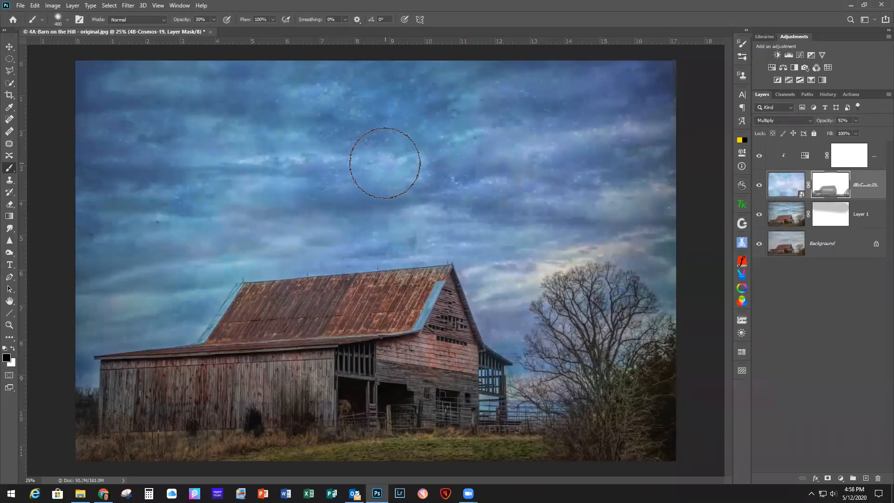
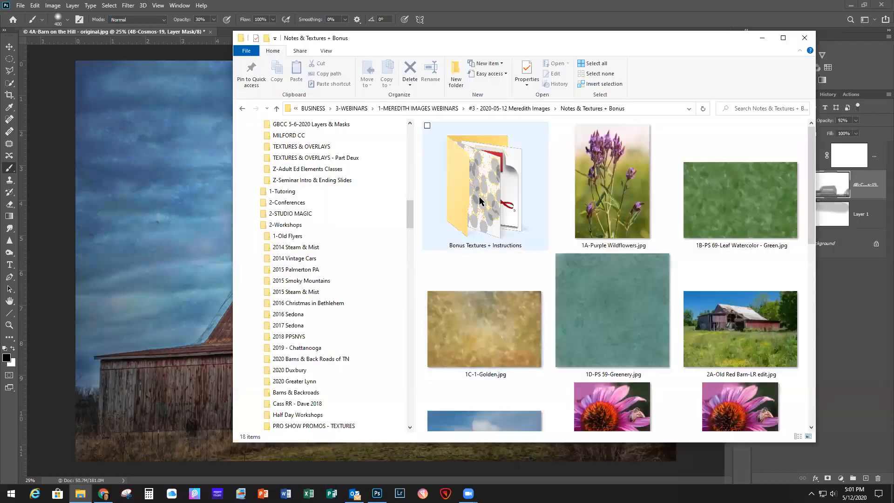
- Place Snow Overlay 1.jpg from the Bonus Textures + Instructions folder into the barn document in Photoshop
{"action": "double_click", "coordinate": [468, 205]}
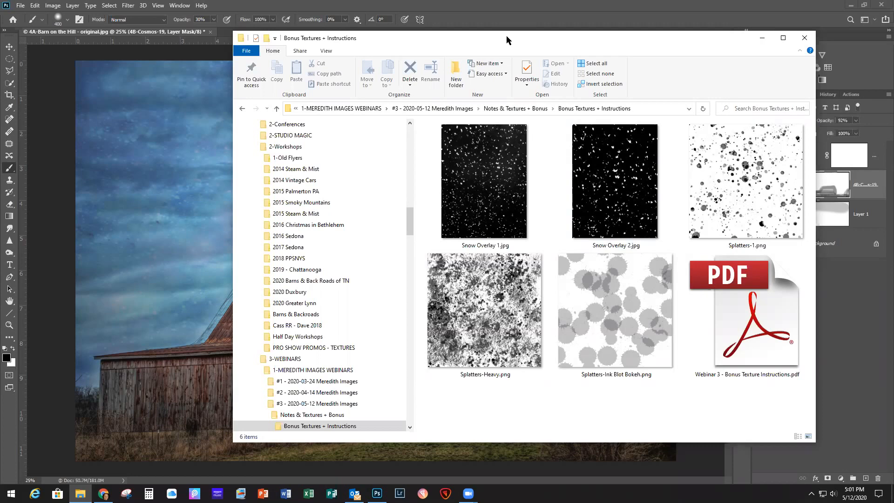
{"action": "left_click_drag", "start_coordinate": [507, 39], "coordinate": [478, 37]}
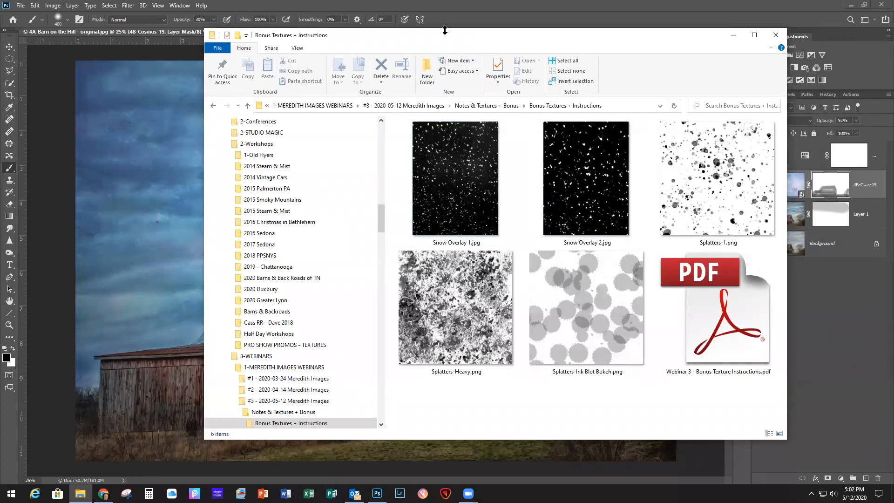
{"action": "left_click_drag", "start_coordinate": [441, 36], "coordinate": [893, 51]}
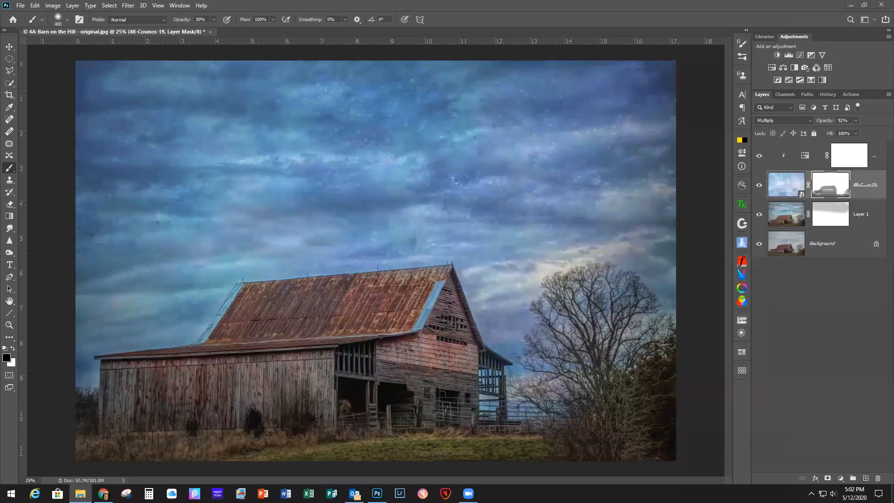
{"action": "left_click_drag", "start_coordinate": [702, 160], "coordinate": [384, 165]}
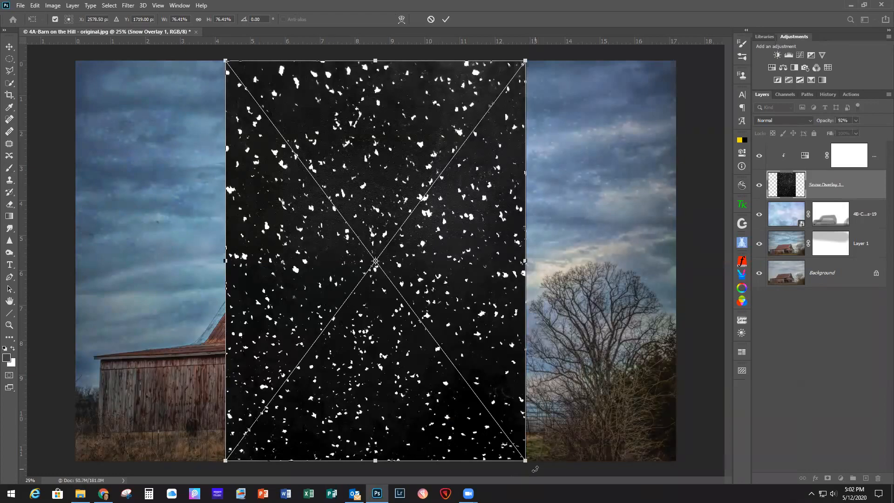
- Rotate the placed snow overlay to -90° and stretch it to cover the entire barn photo
{"action": "left_click_drag", "start_coordinate": [566, 381], "coordinate": [564, 112]}
{"action": "left_click_drag", "start_coordinate": [488, 279], "coordinate": [381, 231]}
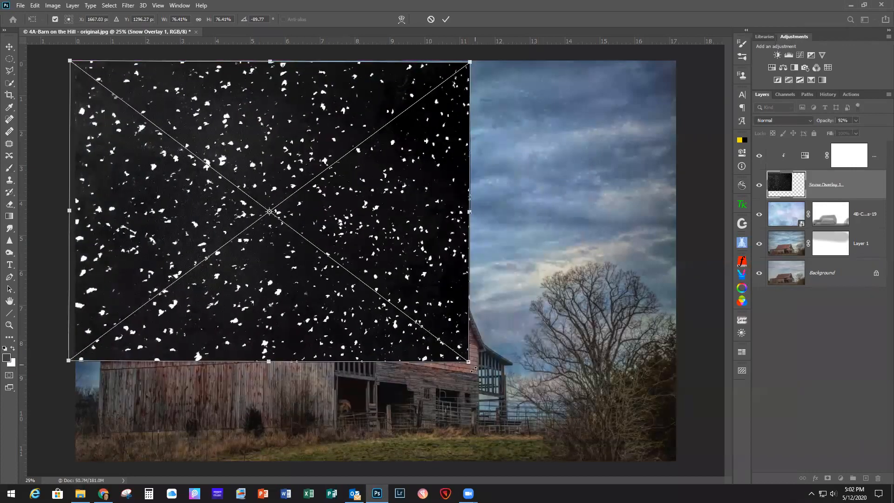
{"action": "left_click_drag", "start_coordinate": [475, 367], "coordinate": [474, 368]}
{"action": "left_click_drag", "start_coordinate": [422, 304], "coordinate": [421, 303]}
{"action": "left_click_drag", "start_coordinate": [465, 363], "coordinate": [680, 461]}
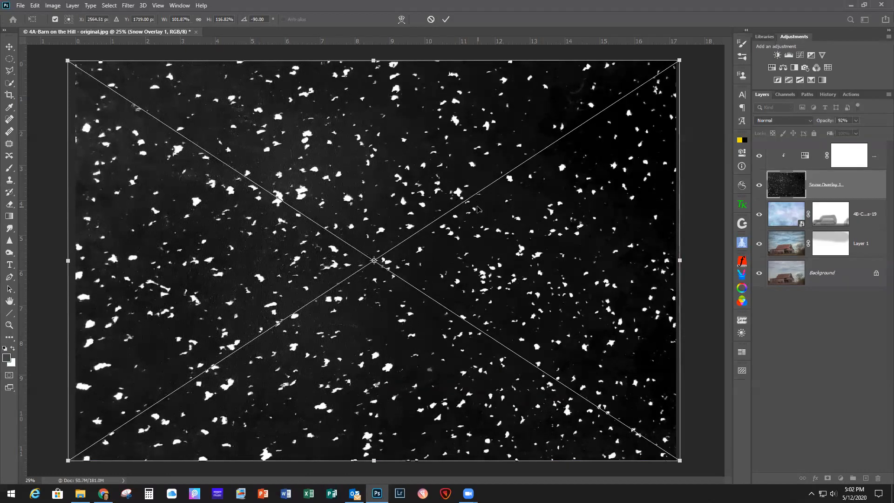
- Move Snow Overlay 1 above the Hue/Saturation layer and set it to the Screen blend mode at 62% opacity
{"action": "left_click_drag", "start_coordinate": [855, 198], "coordinate": [853, 156]}
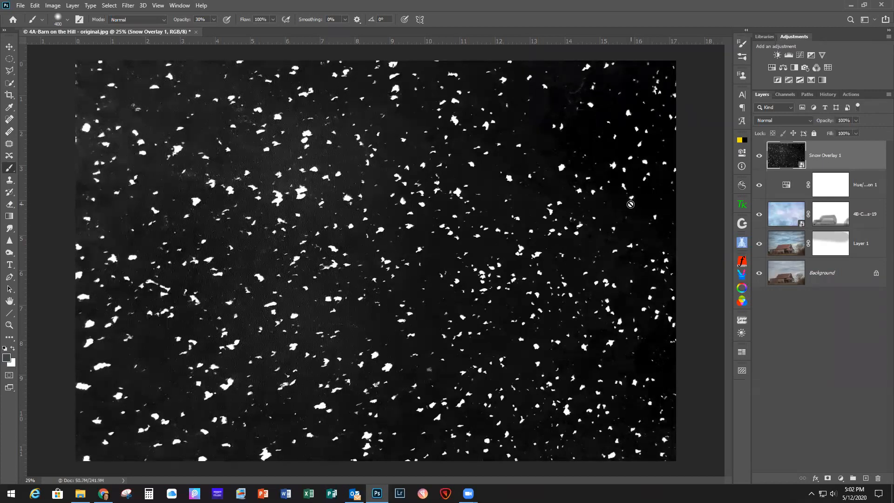
{"action": "left_click", "coordinate": [782, 122]}
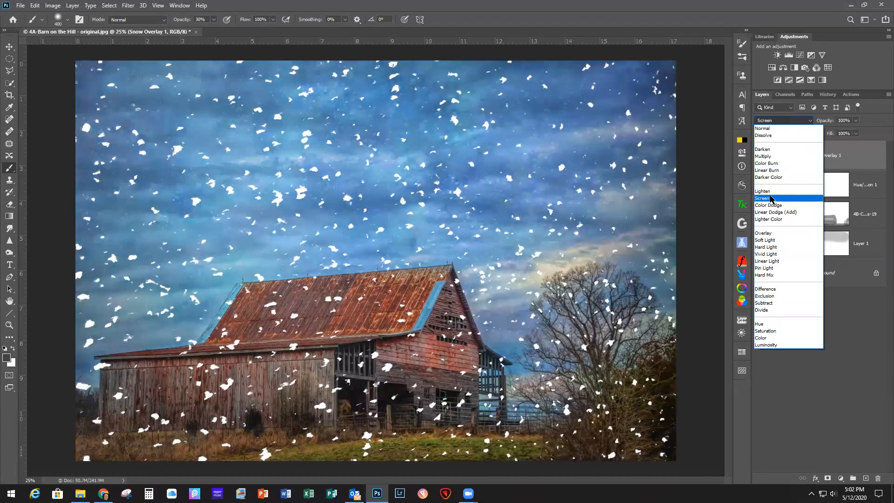
{"action": "left_click", "coordinate": [771, 198]}
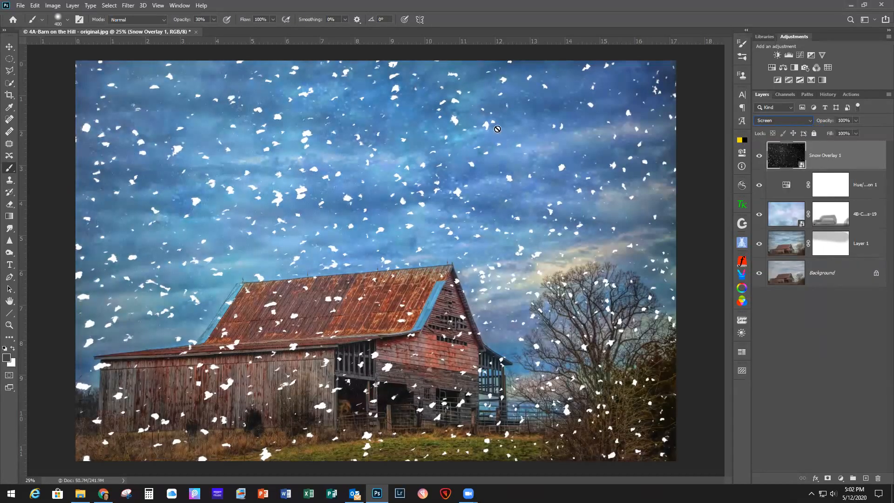
{"action": "left_click", "coordinate": [855, 121]}
{"action": "left_click_drag", "start_coordinate": [855, 132], "coordinate": [840, 132]}
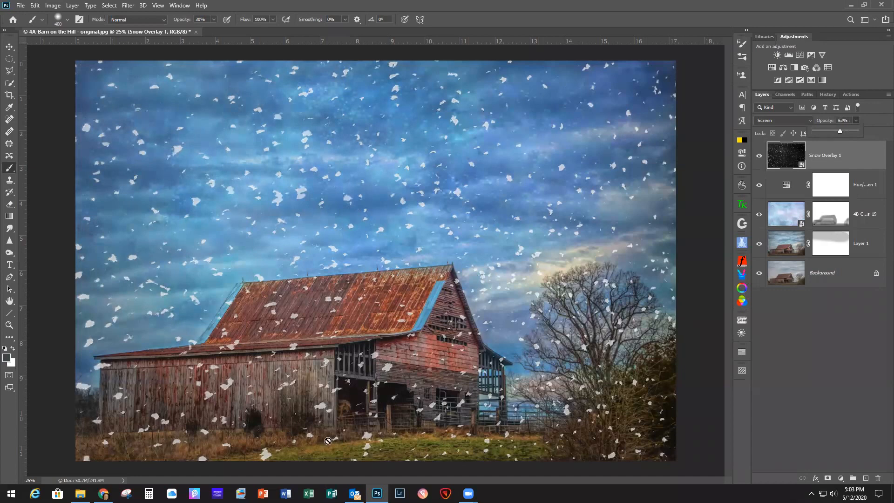
- Mask the snow overlay and paint out individual flakes near the barn opening and grass with a 100 px brush at 96% opacity
{"action": "left_click", "coordinate": [827, 478]}
{"action": "key", "text": "bracketleft"}
{"action": "key", "text": "bracketleft"}
{"action": "key", "text": "bracketleft"}
{"action": "key", "text": "bracketleft"}
{"action": "key", "text": "bracketleft"}
{"action": "key", "text": "bracketleft"}
{"action": "key", "text": "bracketleft"}
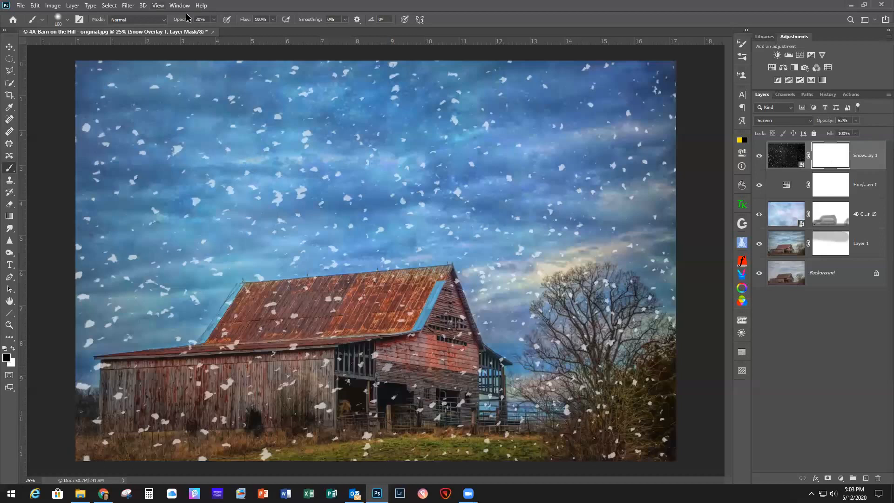
{"action": "left_click", "coordinate": [213, 20]}
{"action": "left_click_drag", "start_coordinate": [213, 30], "coordinate": [242, 31]}
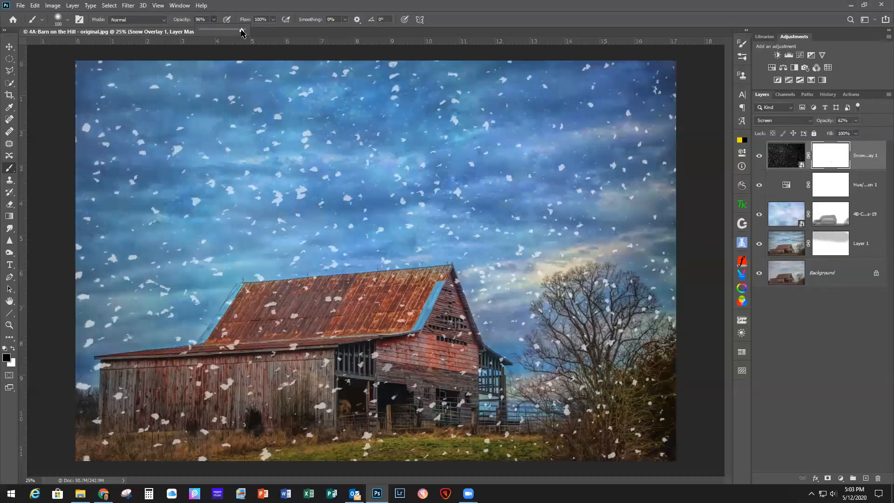
{"action": "left_click_drag", "start_coordinate": [383, 366], "coordinate": [384, 368]}
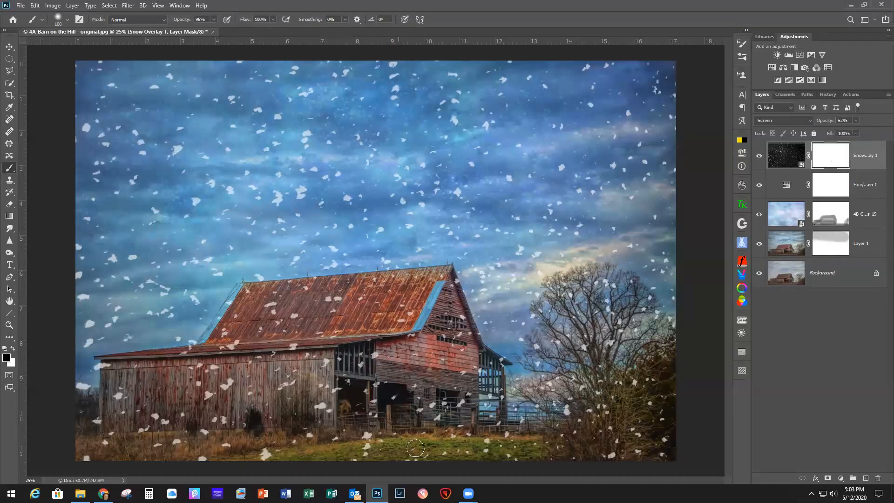
{"action": "left_click_drag", "start_coordinate": [367, 439], "coordinate": [363, 434]}
- Switch to File Explorer
{"action": "left_click", "coordinate": [80, 493]}
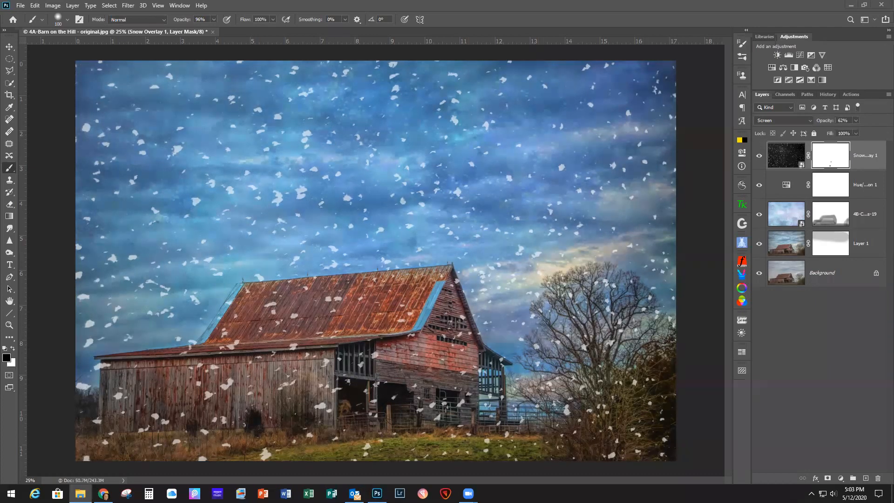